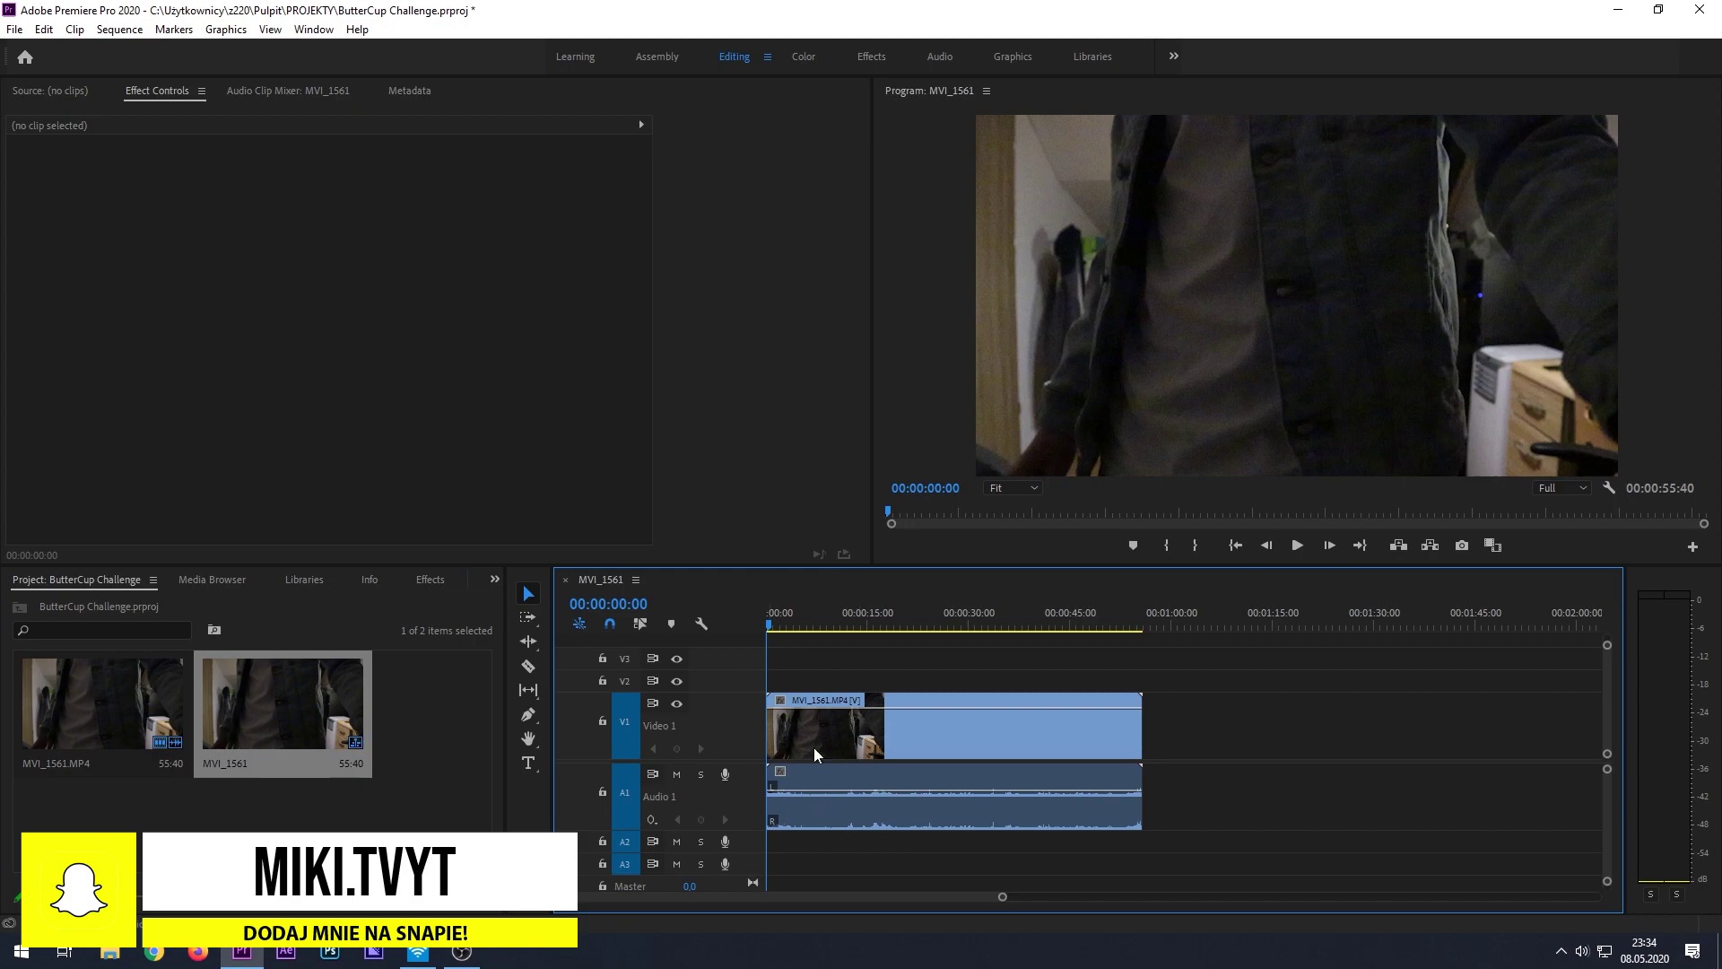
- Delete the clip's audio and ripple-trim away its opening so it starts with the man standing in place
alt+click(1026, 805)
key(Delete)
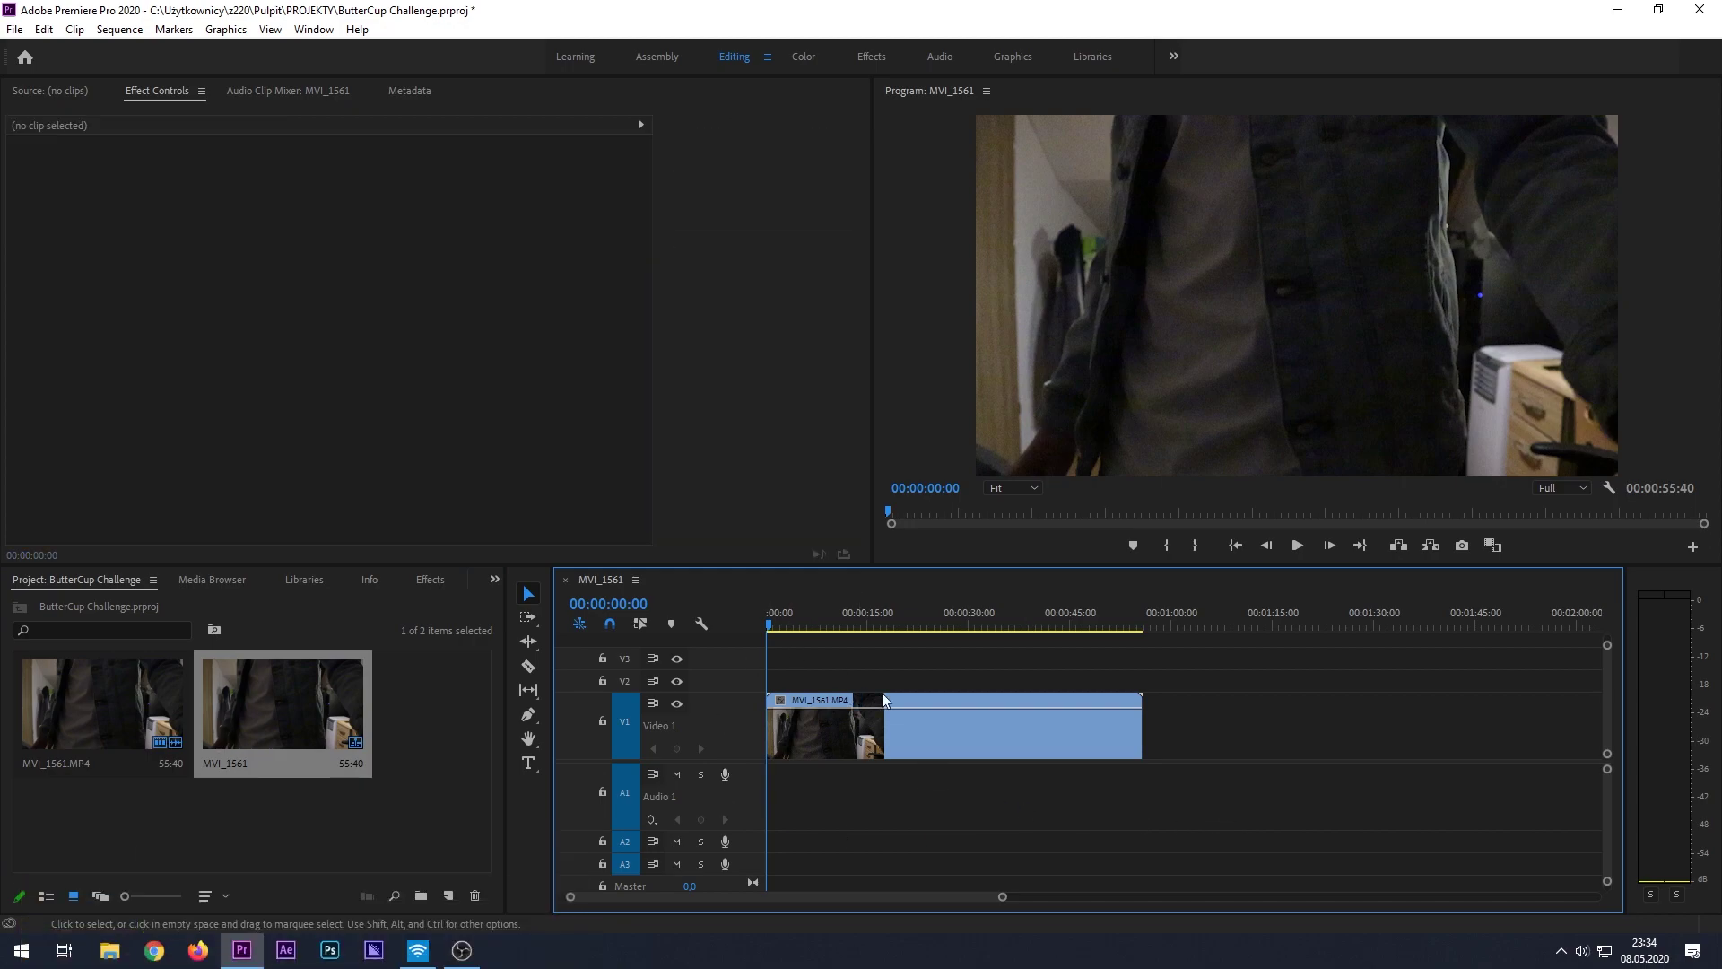
drag(772, 623, 829, 637)
key(q)
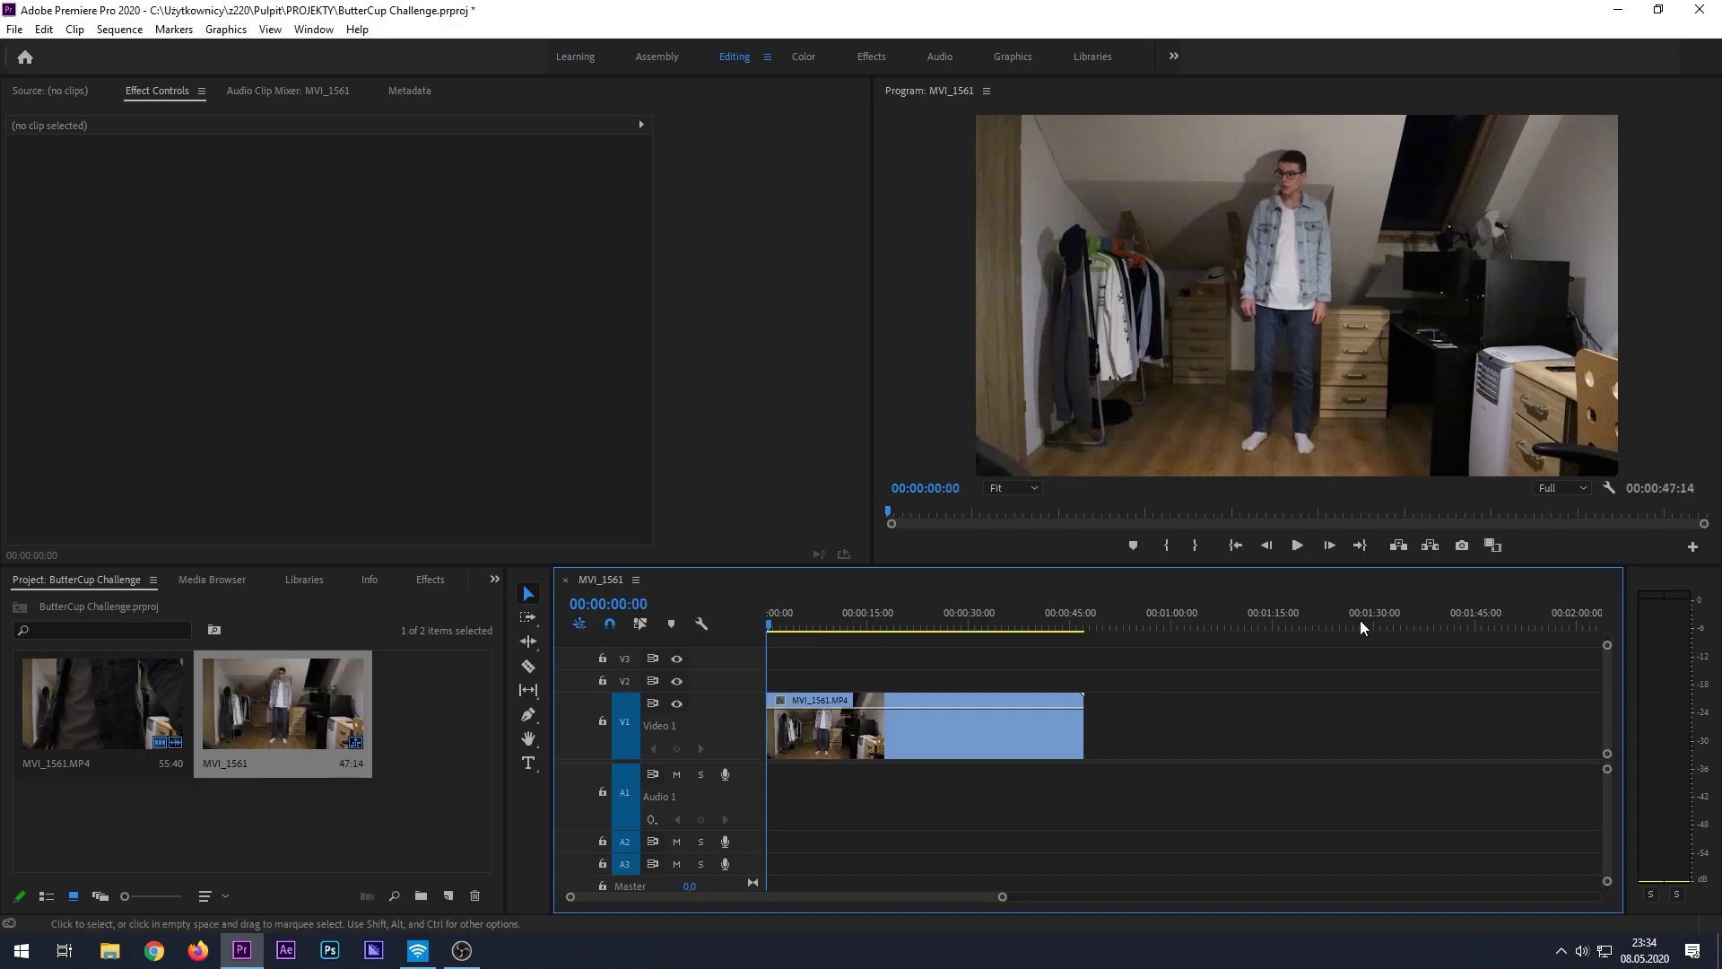
- Duplicate the video clip onto Video 2 directly above the original, expand that track and select the copy
click(859, 738)
key(=)
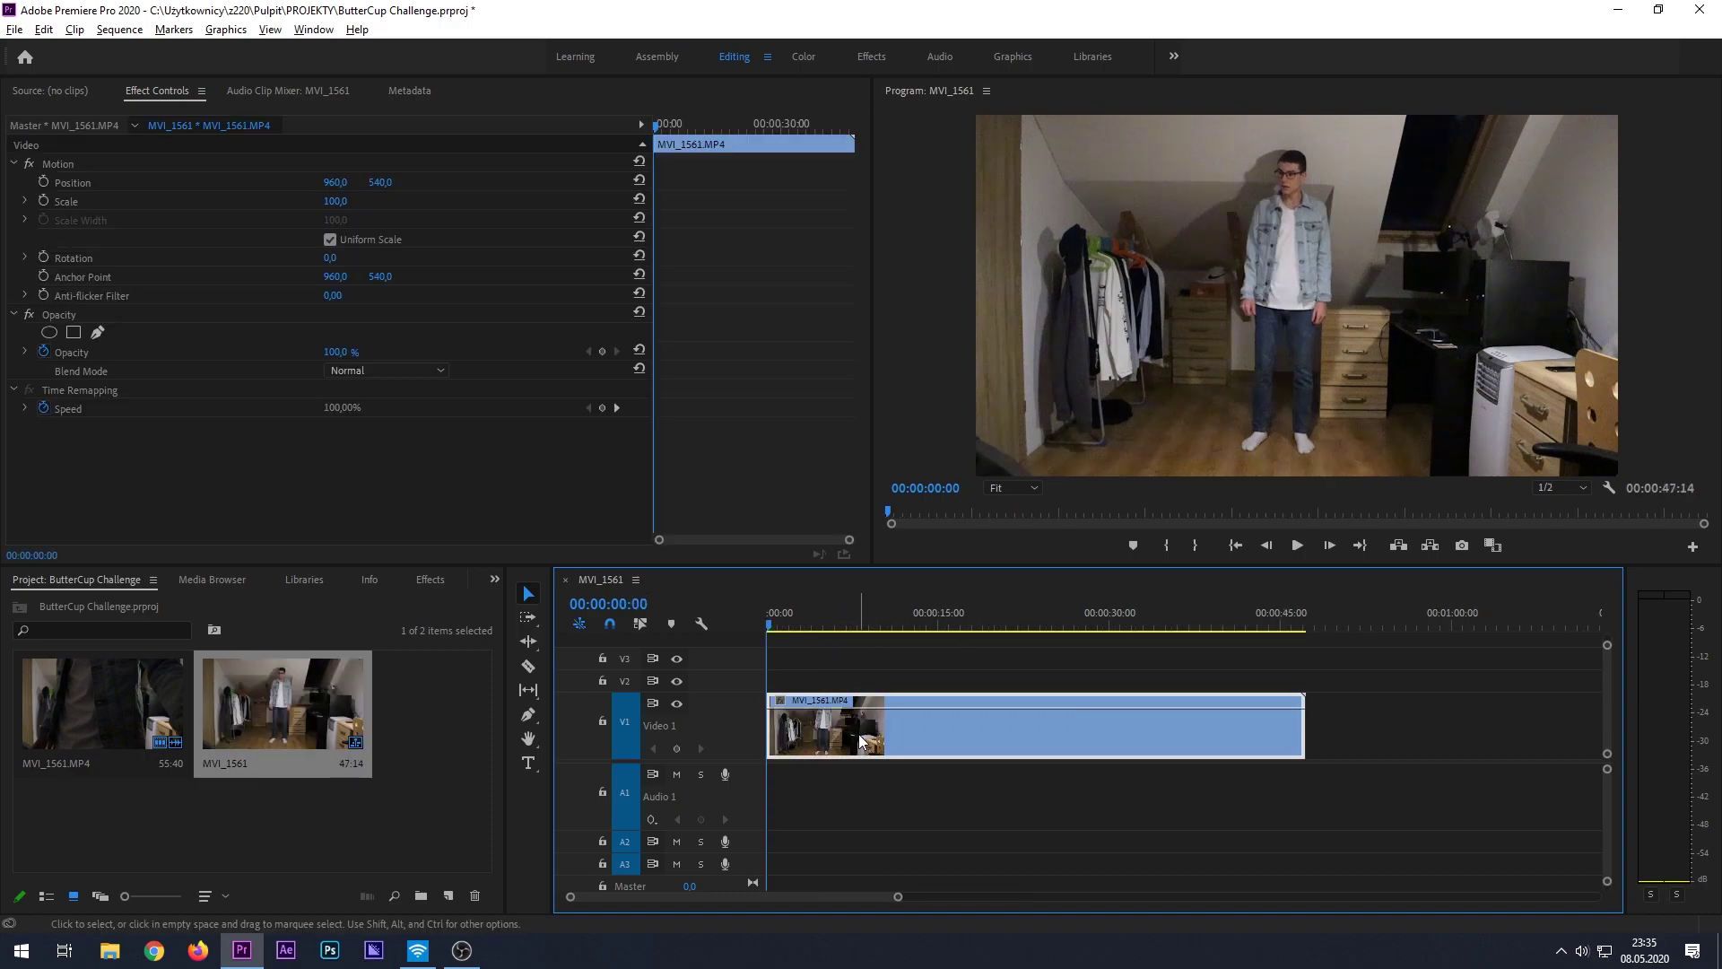
drag(859, 734, 864, 674)
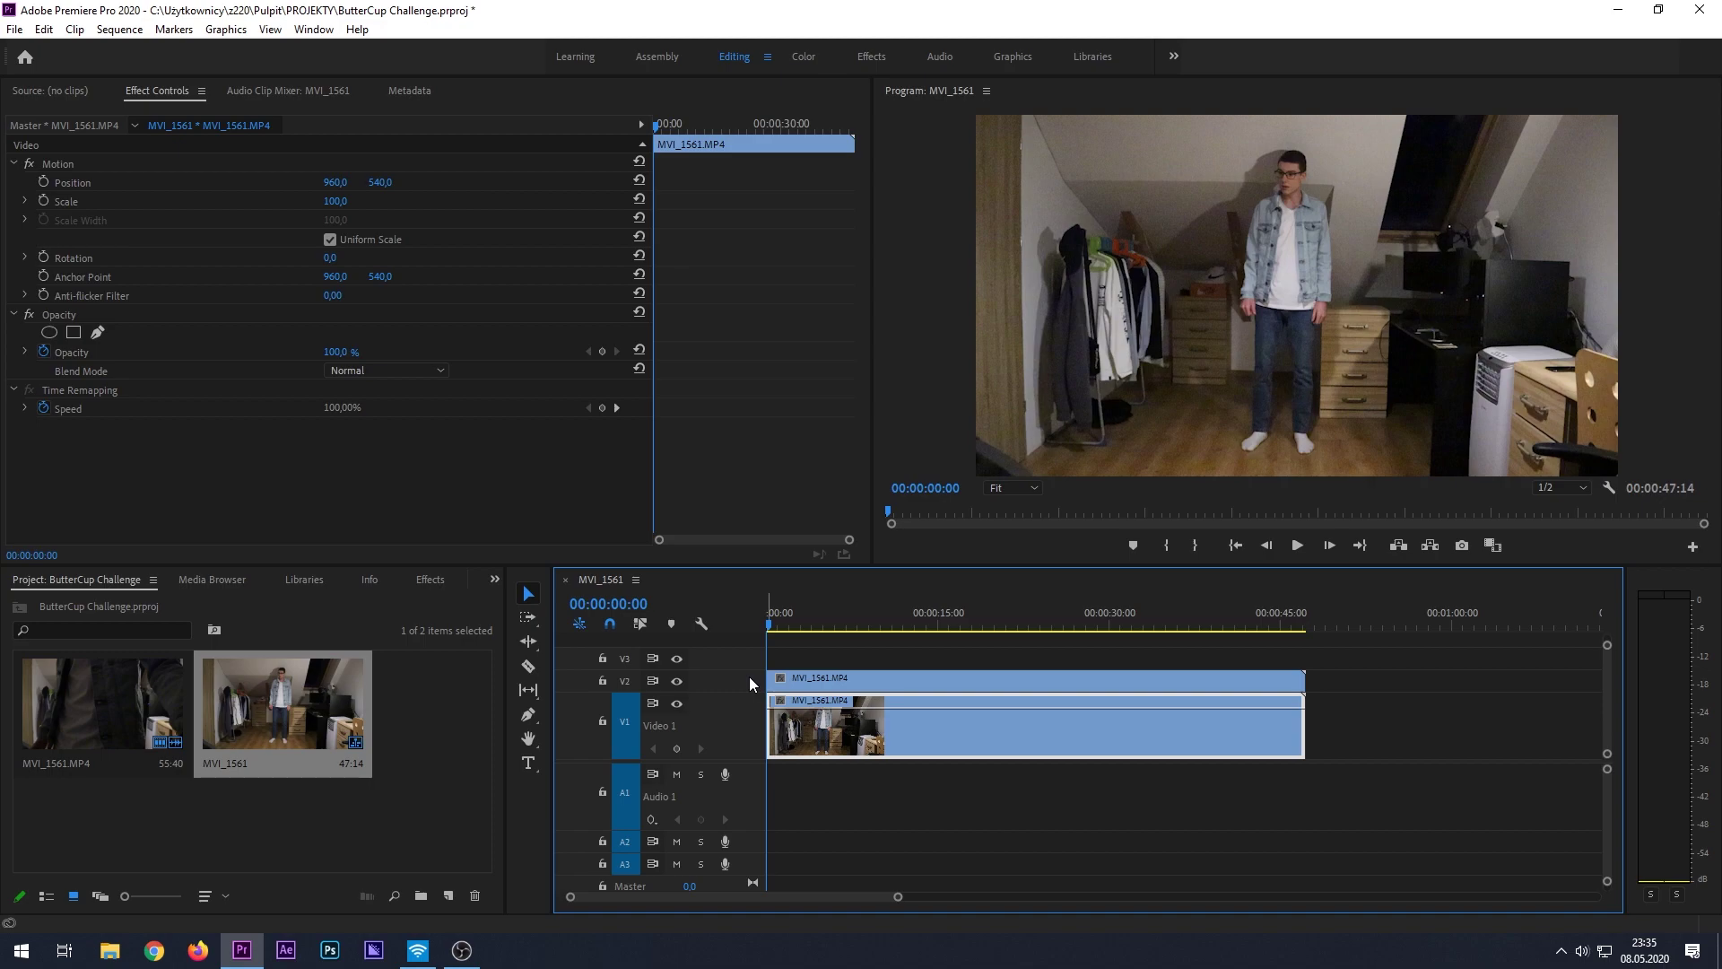
double_click(750, 681)
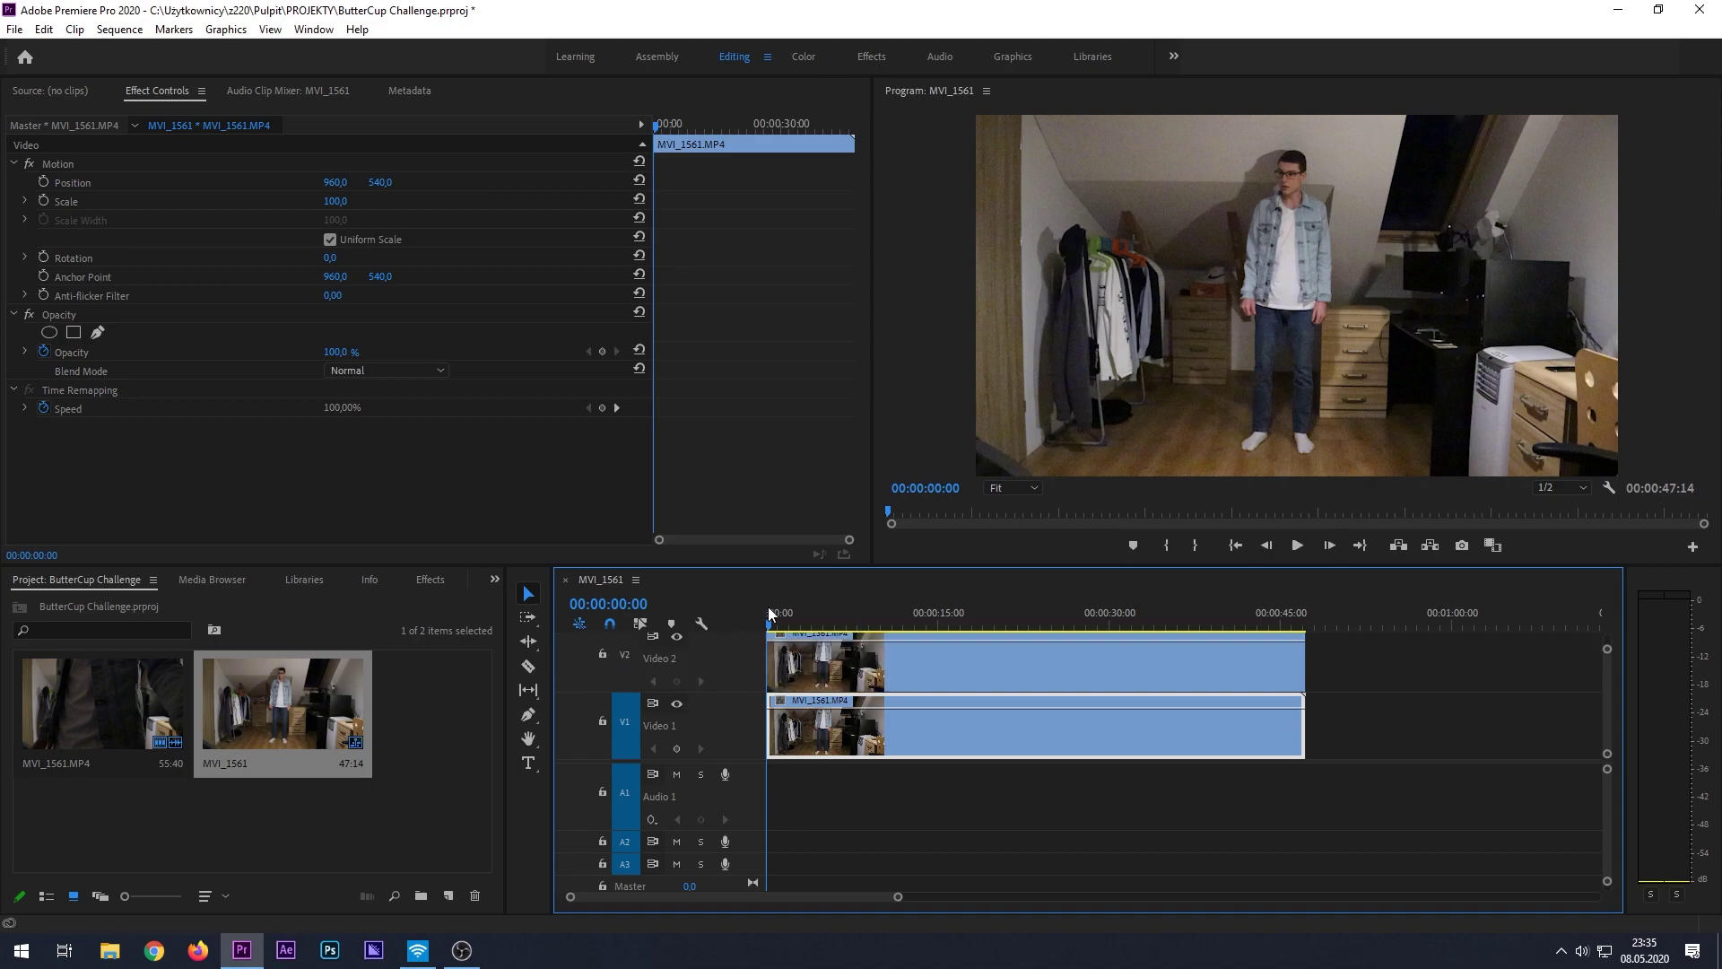
click(840, 684)
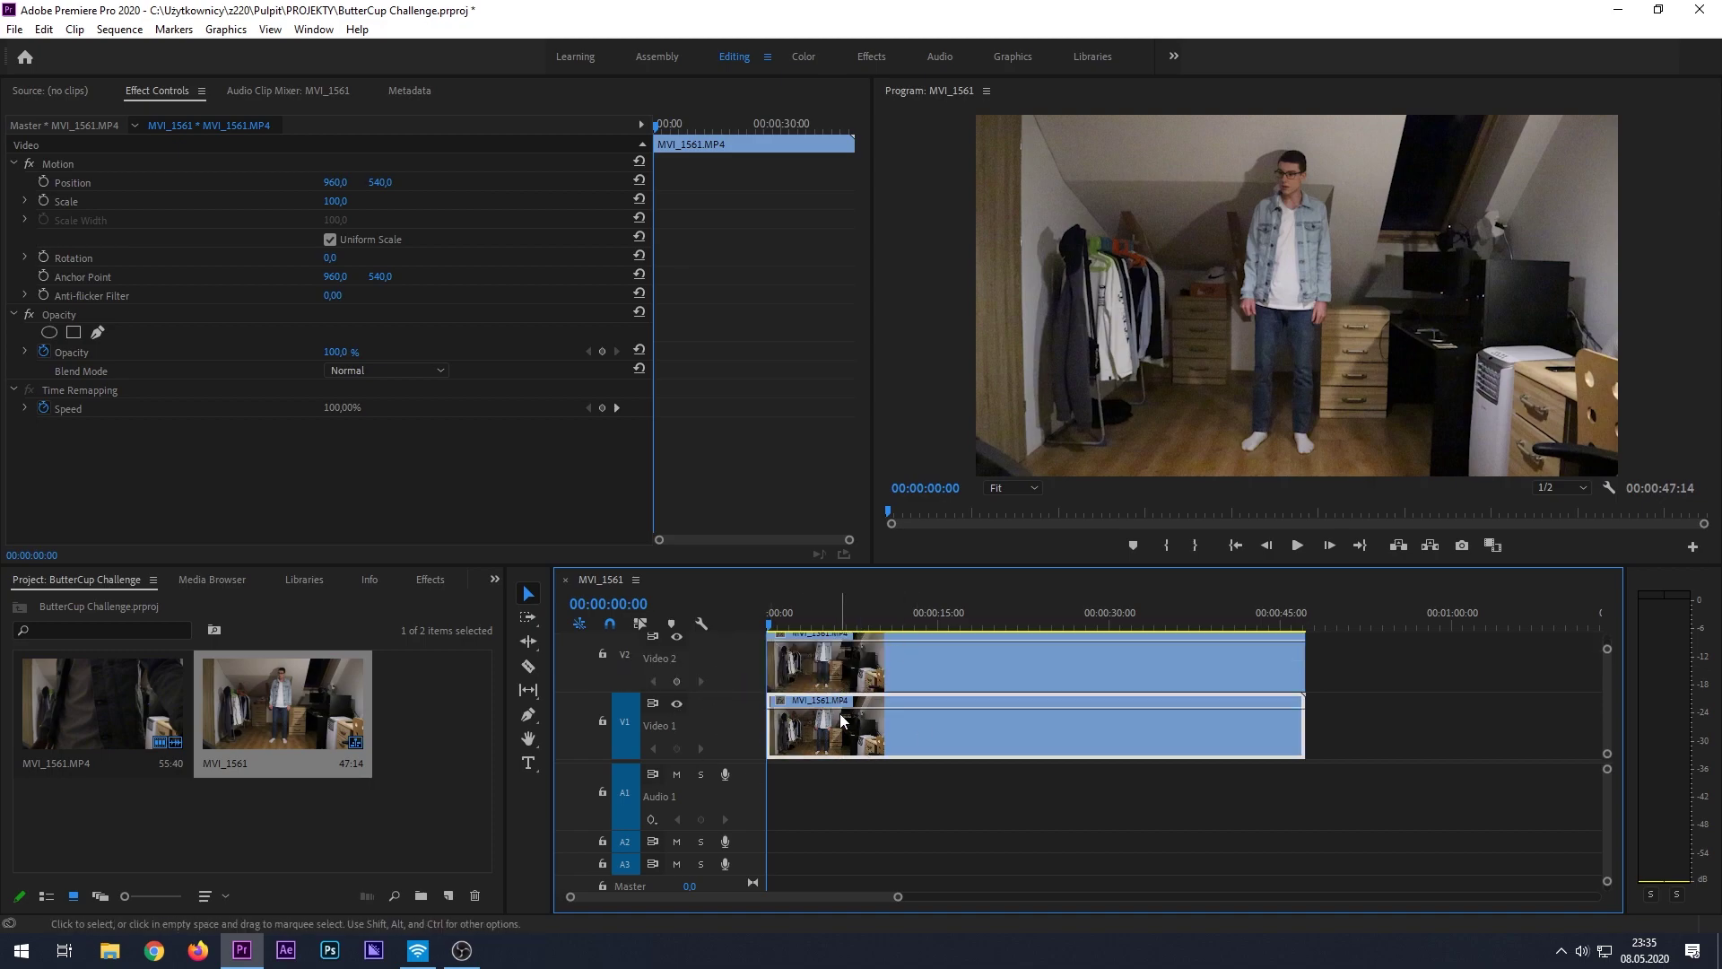
- Ripple-trim the ends of both stacked clips at about 00:00:43:44
click(791, 626)
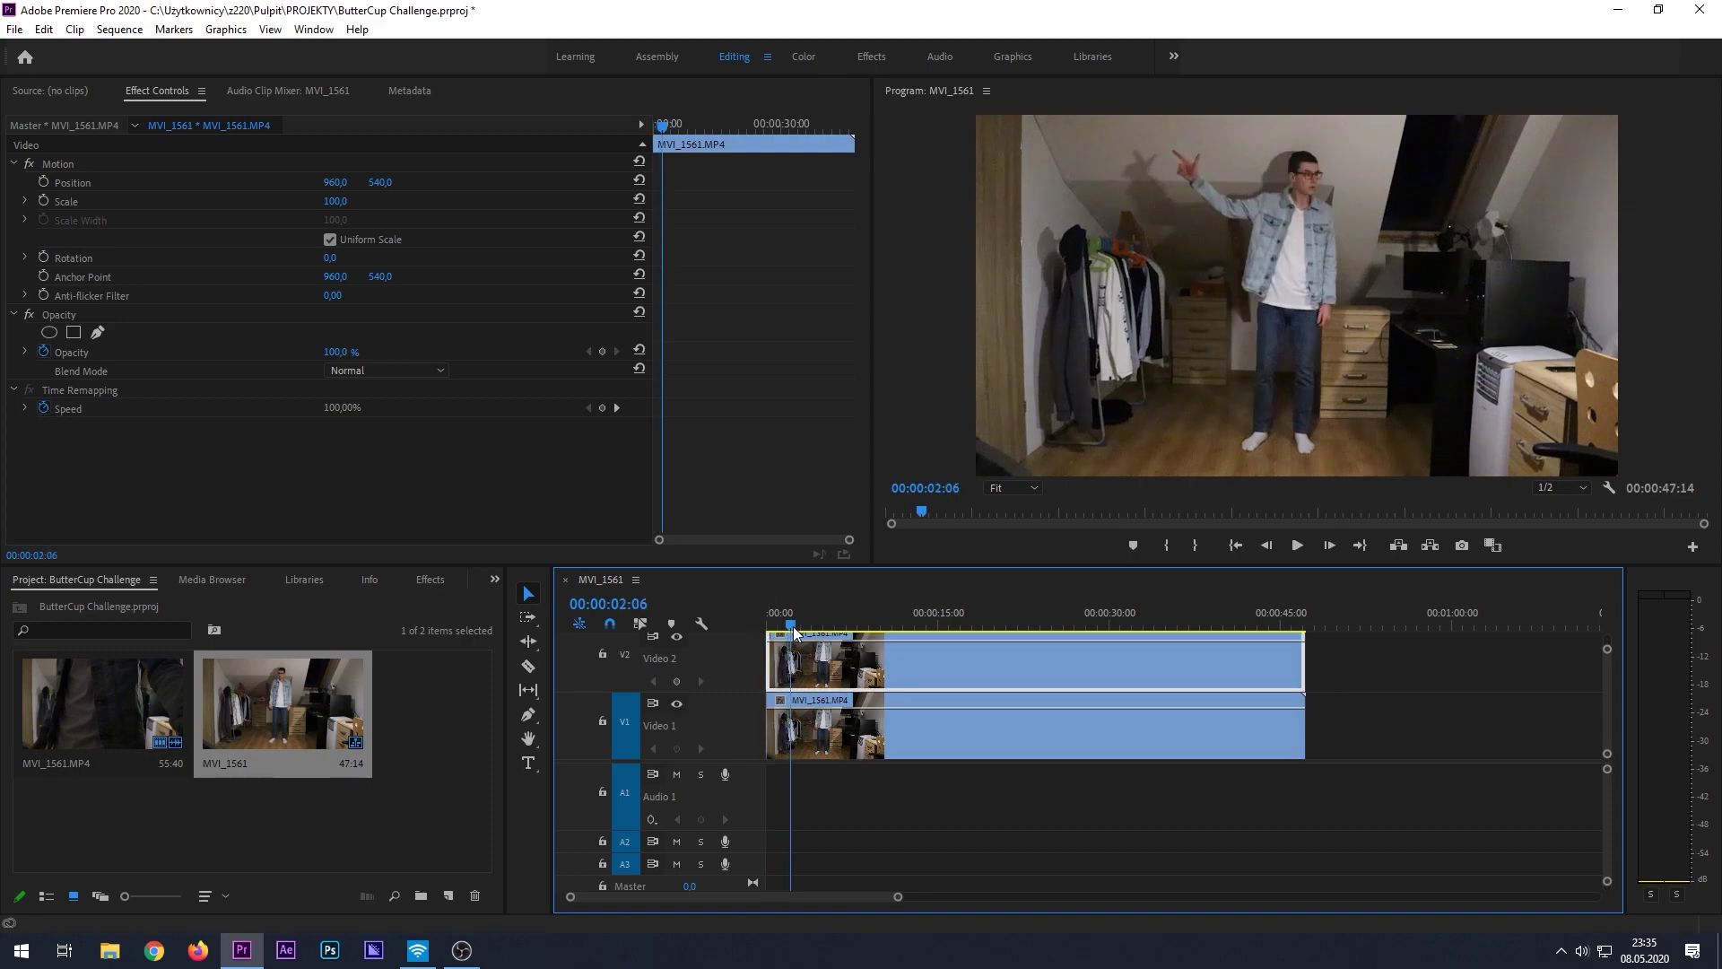
mouse_move(794, 632)
mouse_down()
mouse_move(762, 633)
mouse_move(777, 632)
mouse_up()
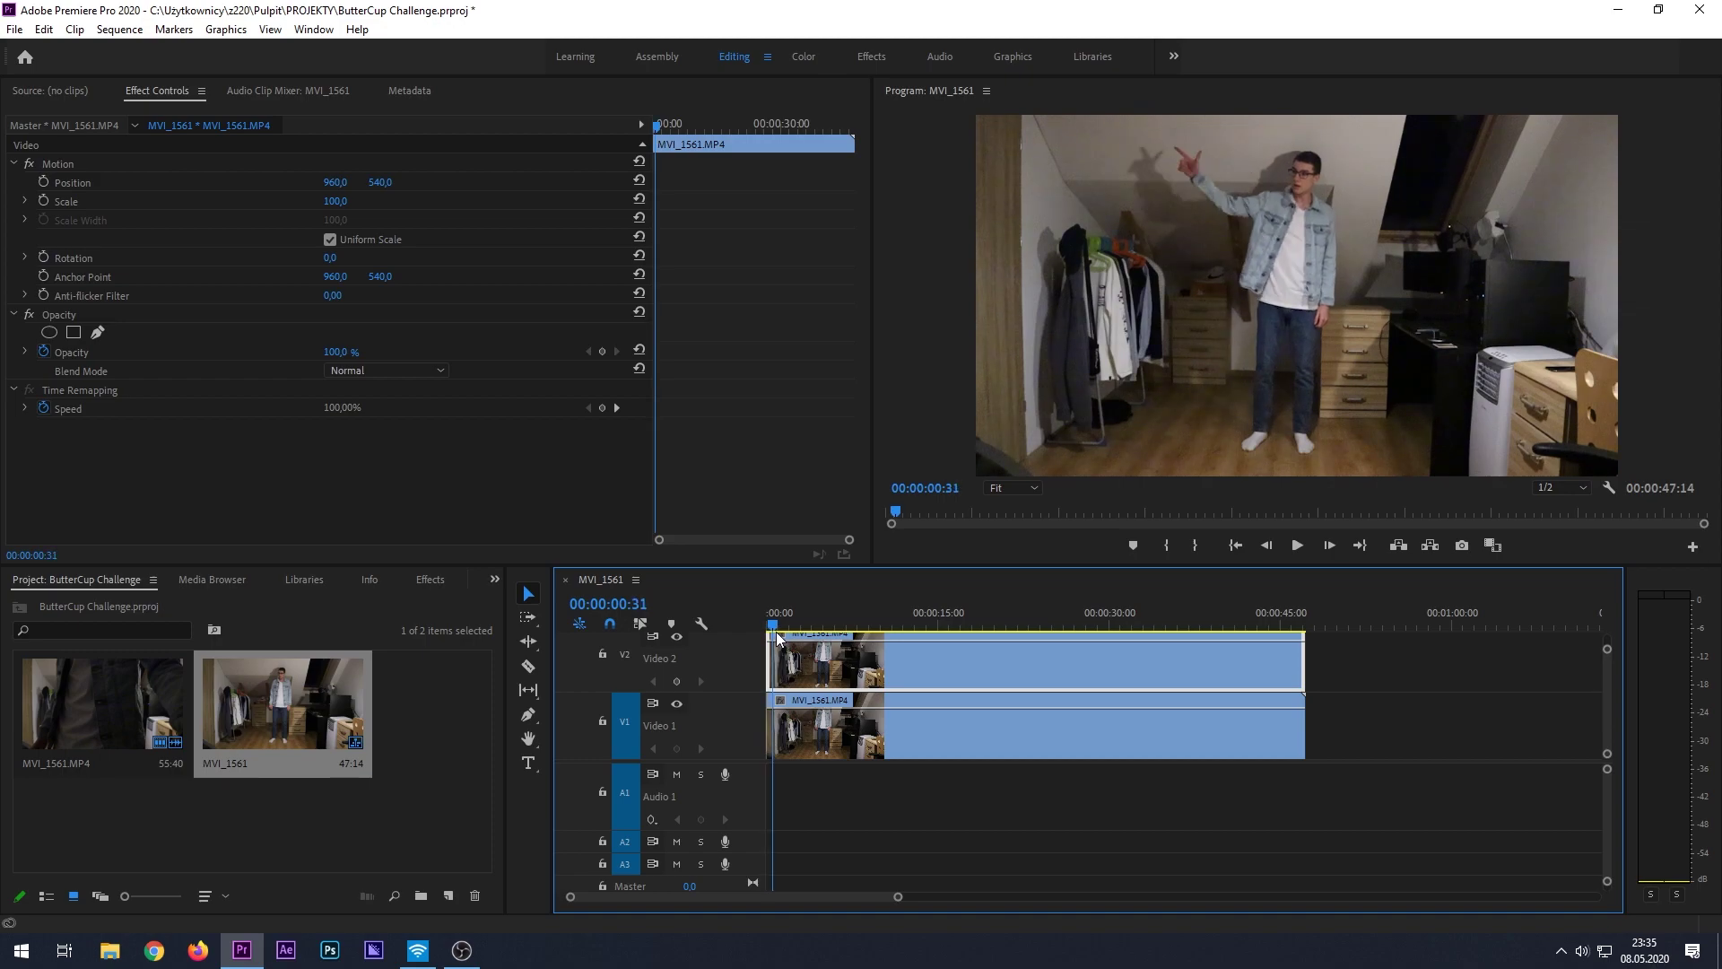
scroll(804, 737, up, 5)
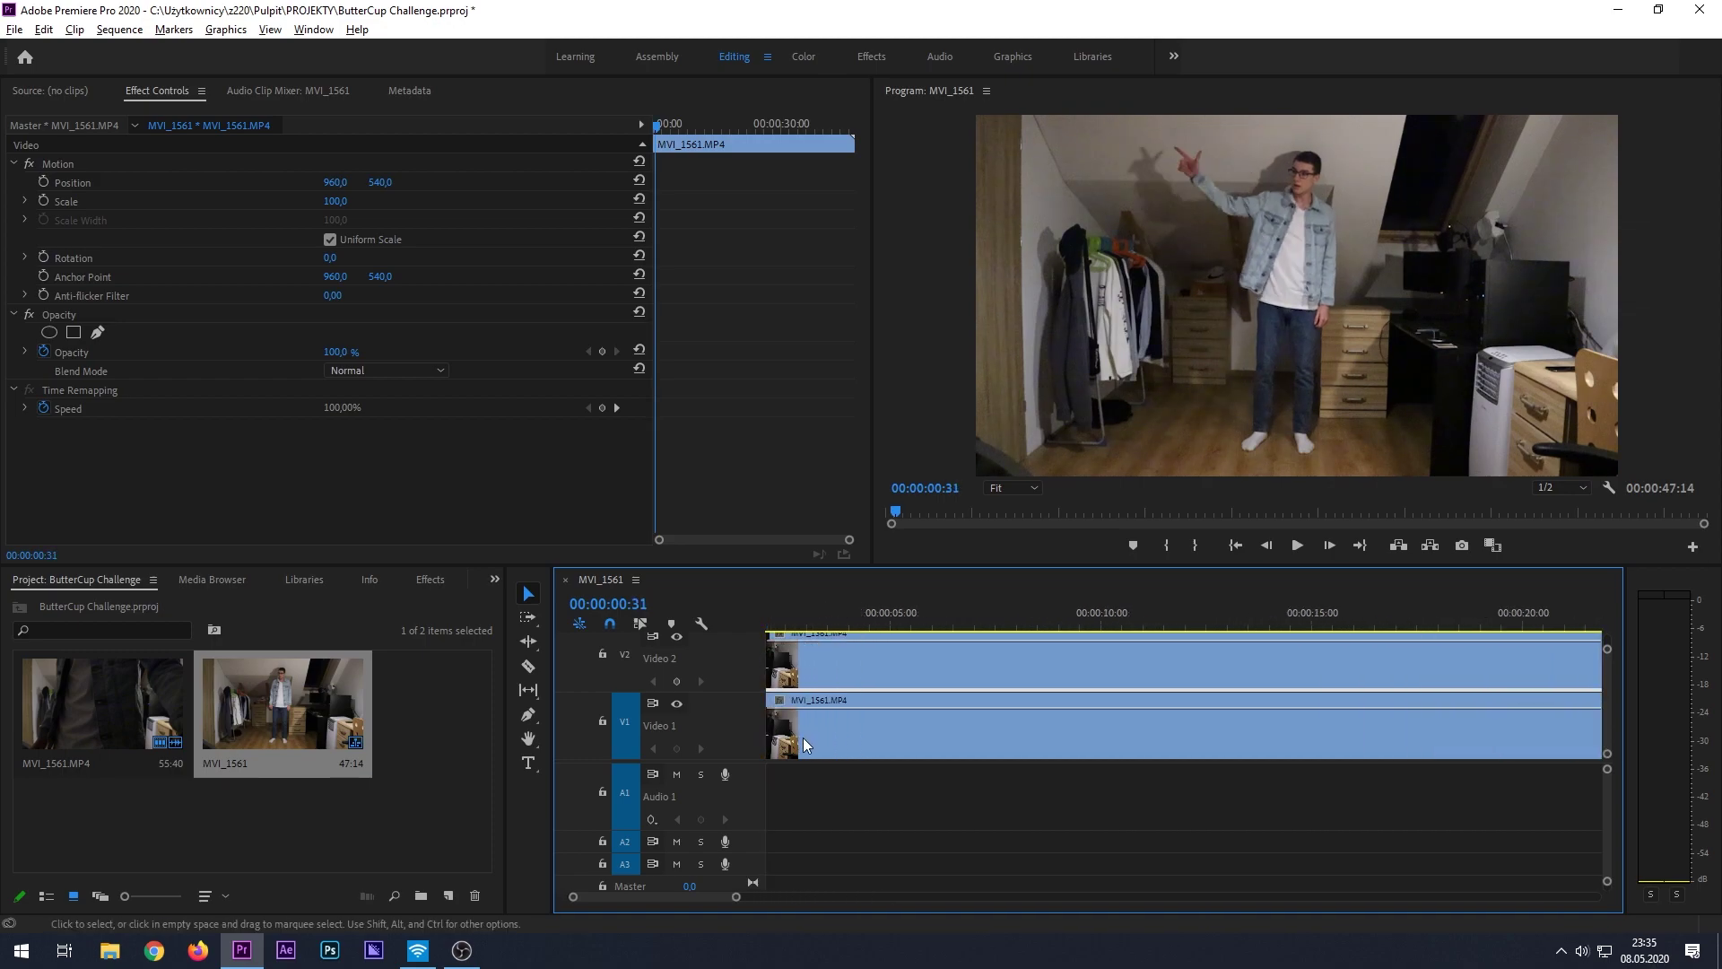
double_click(664, 901)
drag(1166, 635, 1481, 631)
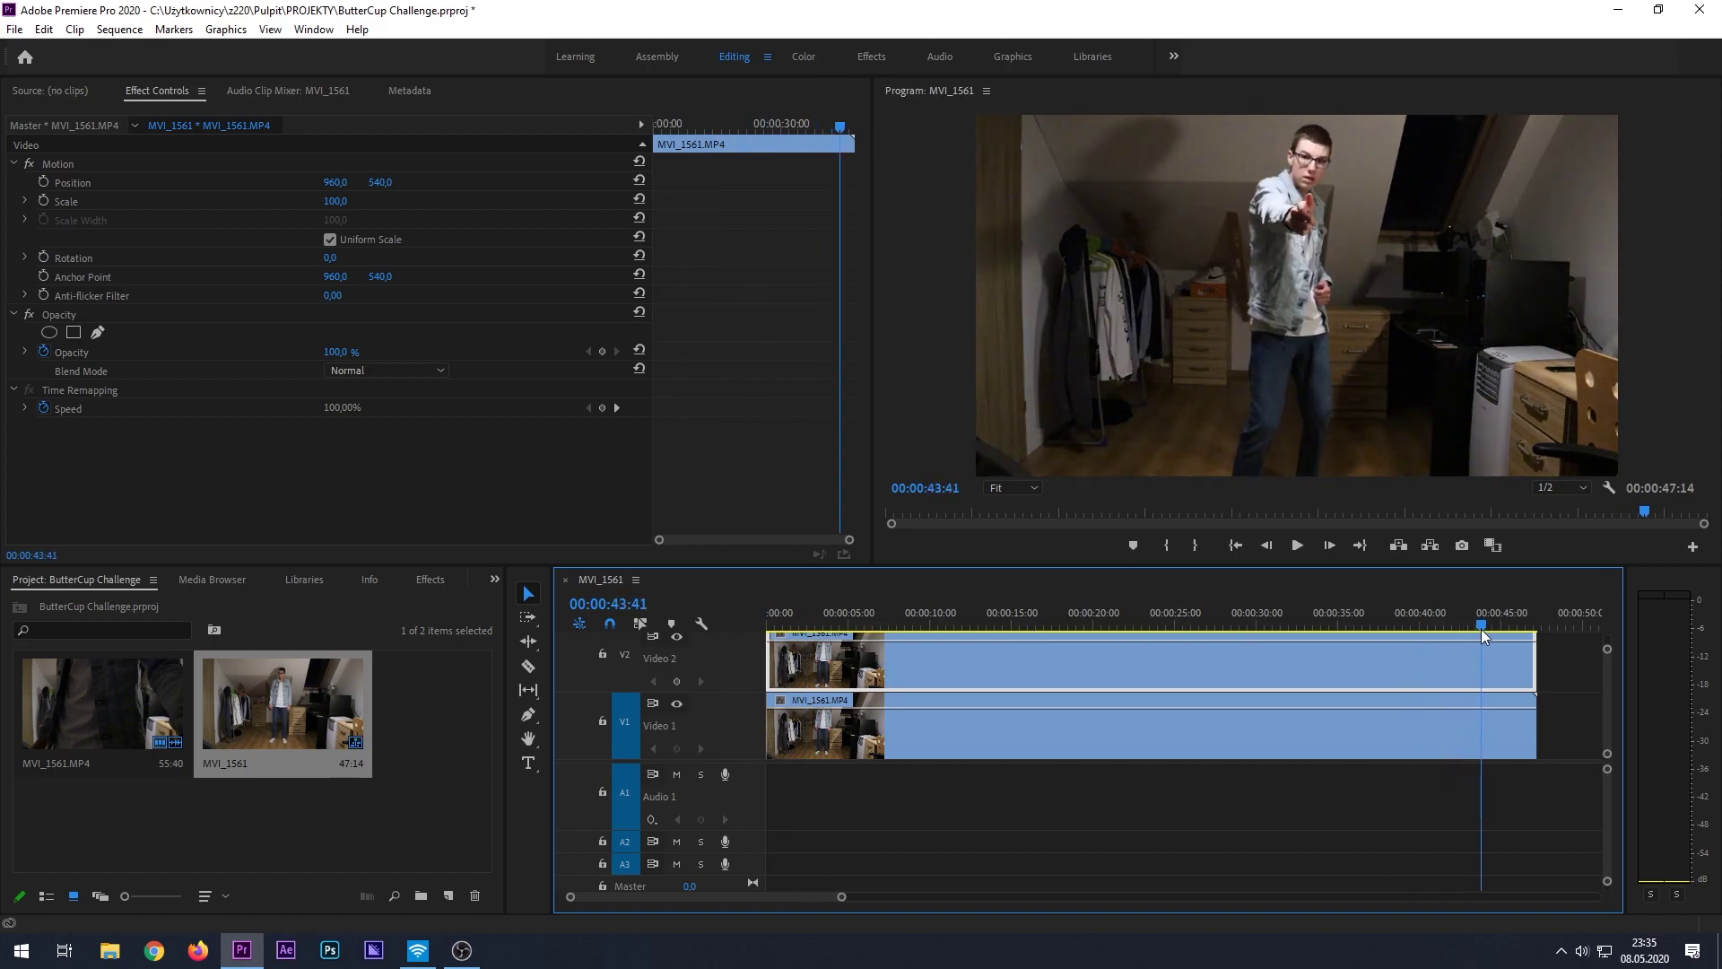
key(w)
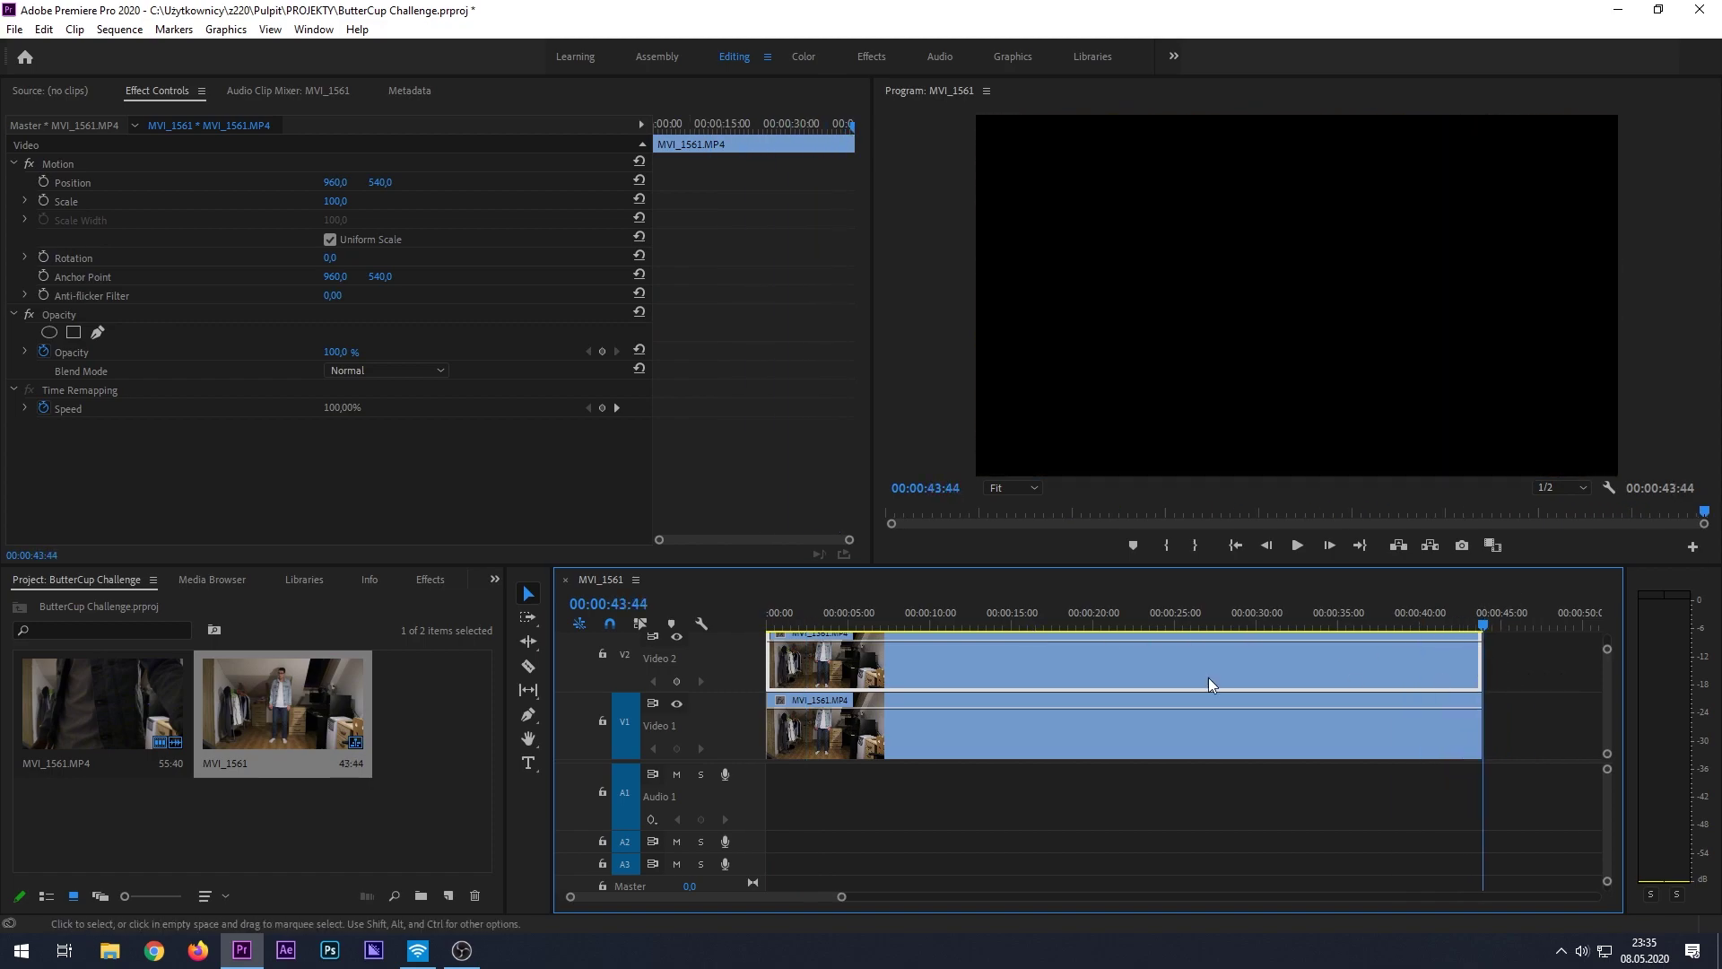
- Shorten the Video 2 clip so it ends at 00:00:00:30, where the man's arm is raised
click(783, 617)
drag(783, 630, 779, 633)
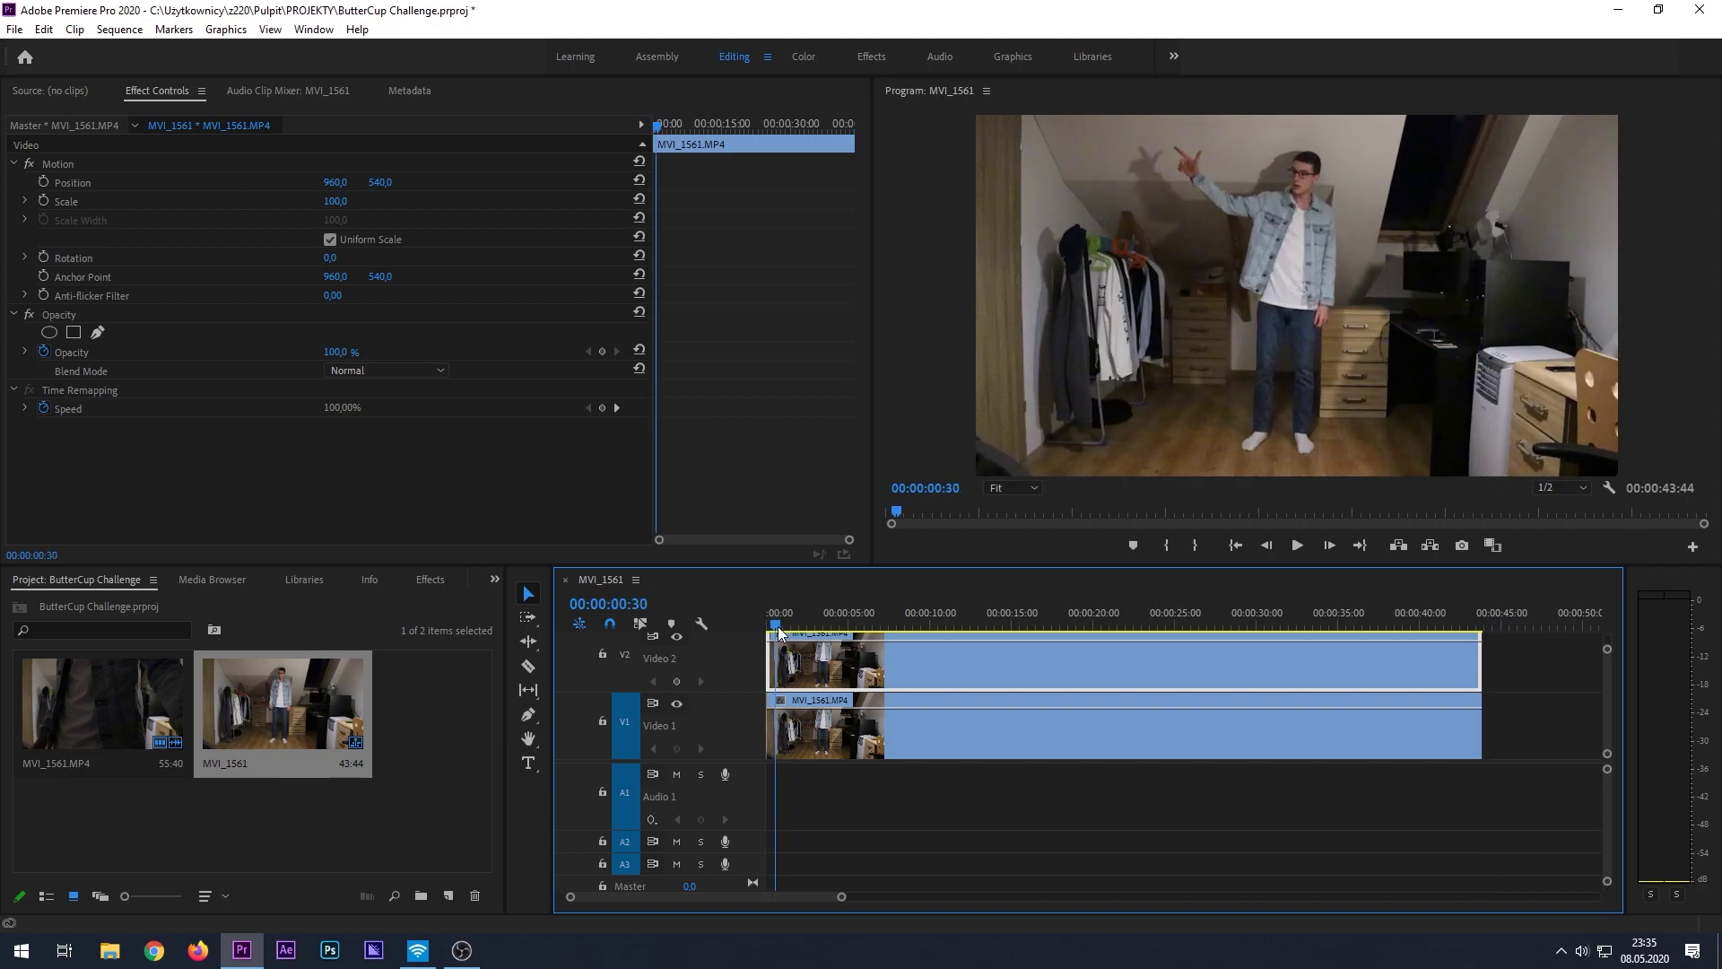
drag(1479, 670, 776, 677)
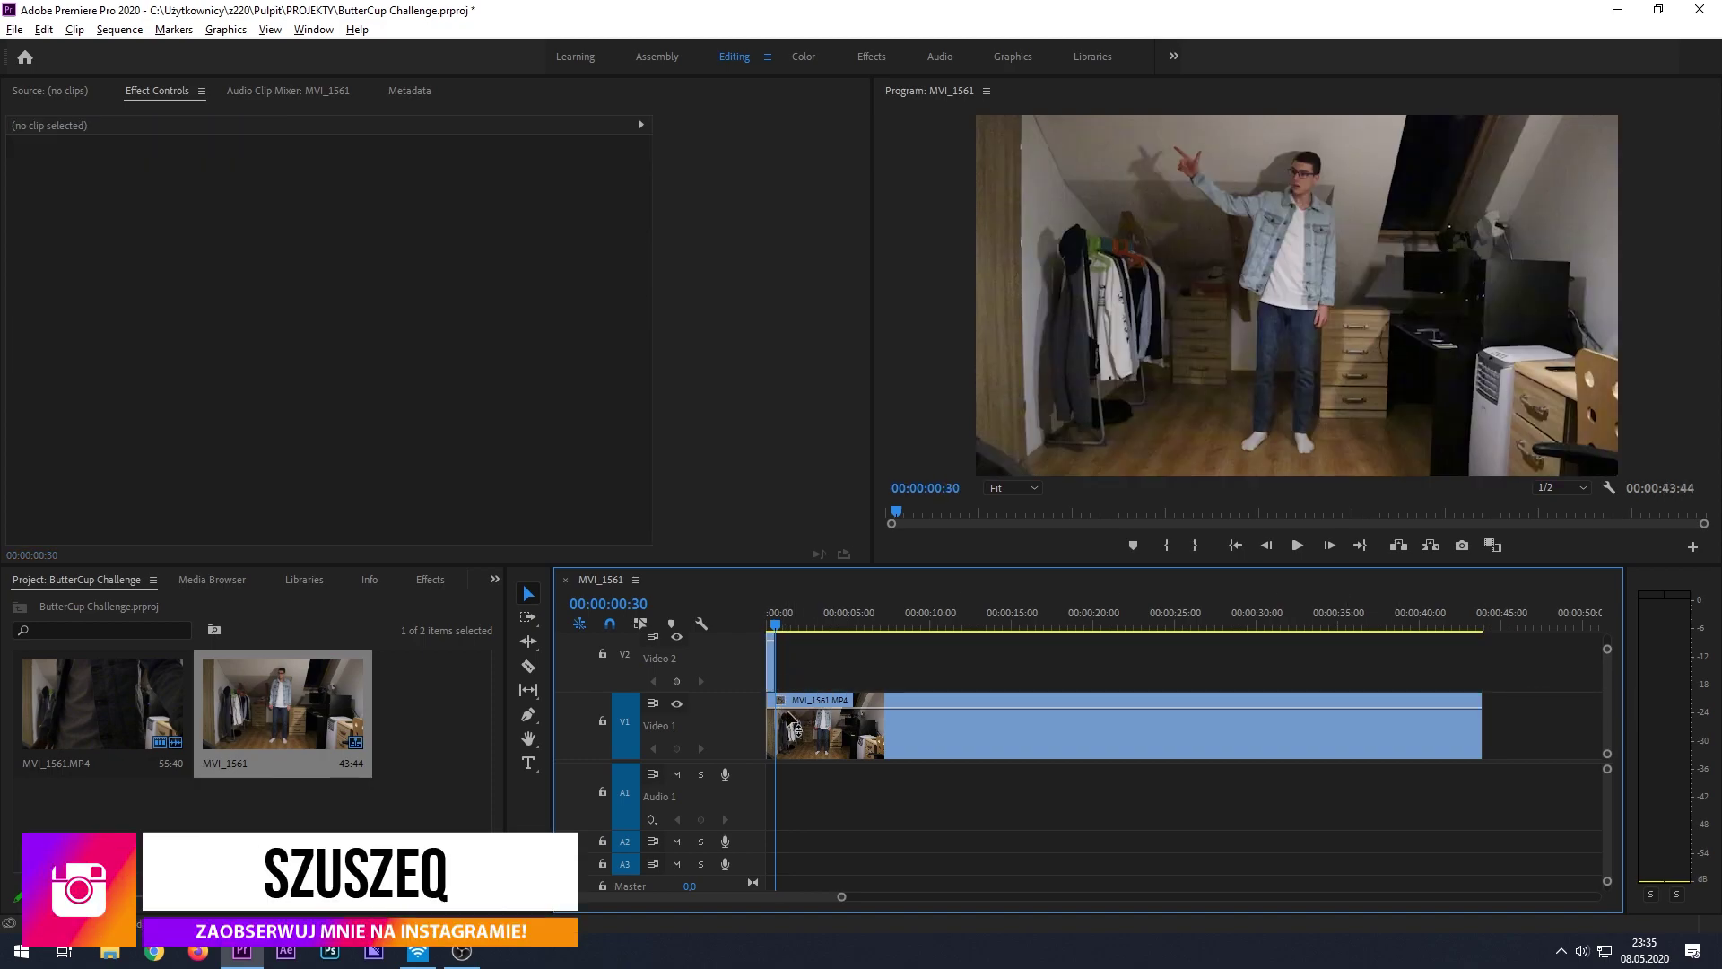
- Apply a frame hold to the short Video 2 clip, holding on its Out Point
scroll(792, 724, up, 2)
scroll(793, 724, up, 2)
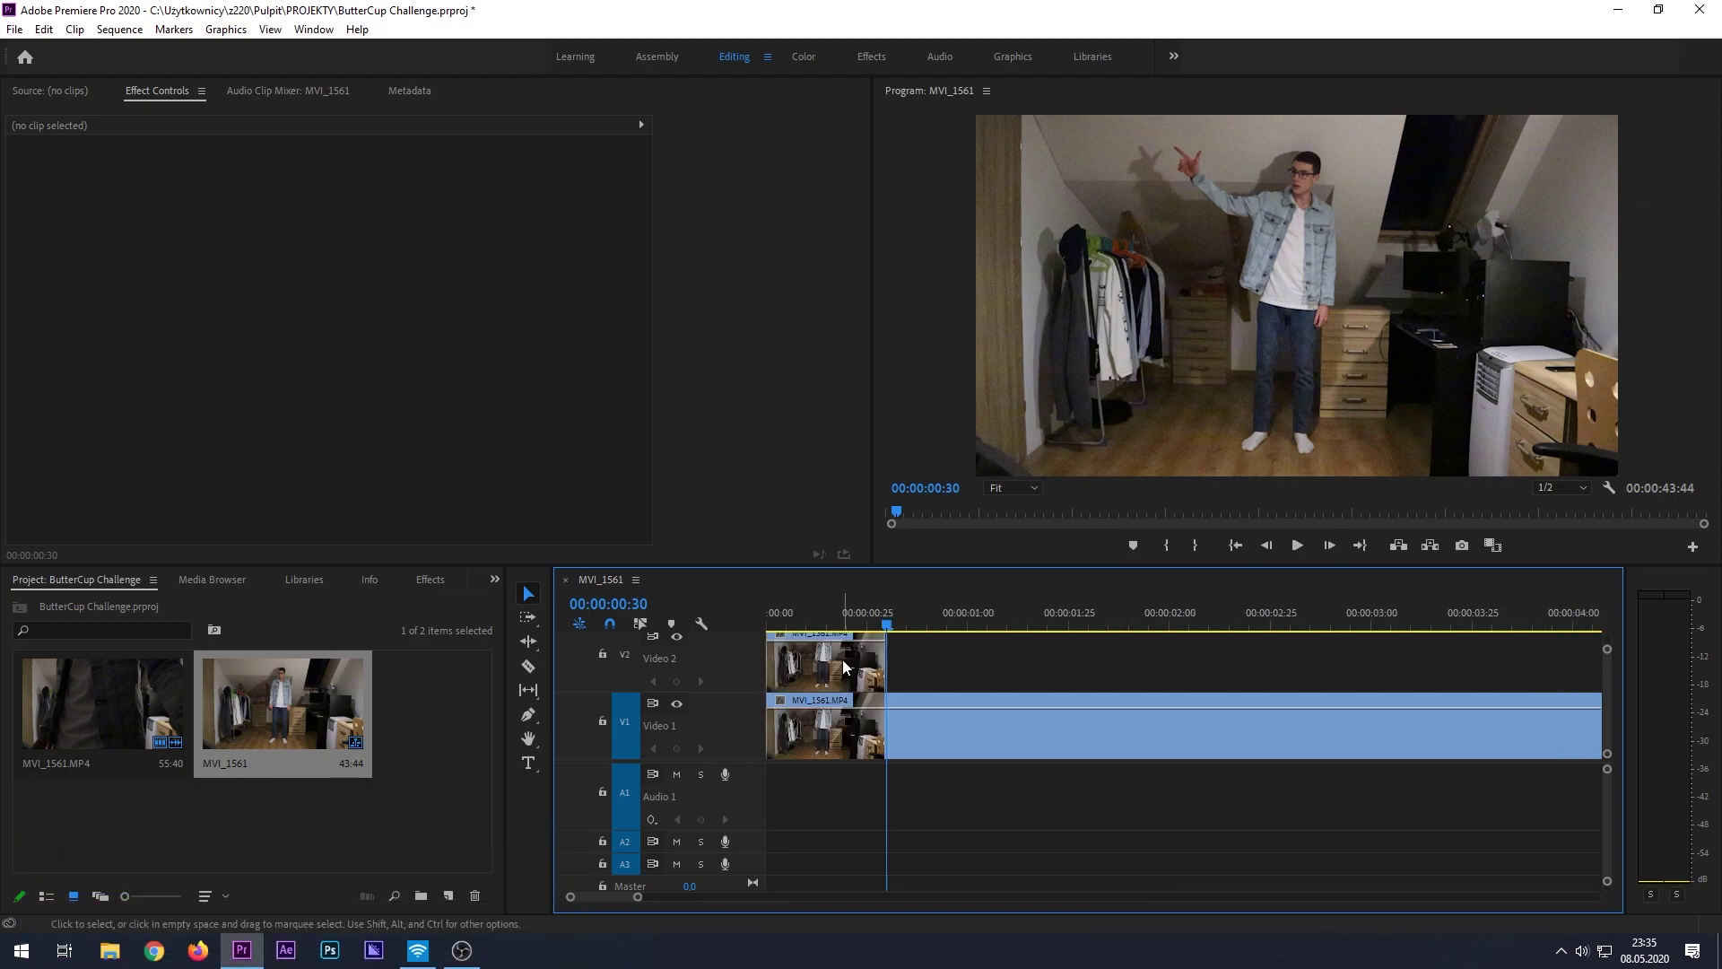
right_click(842, 660)
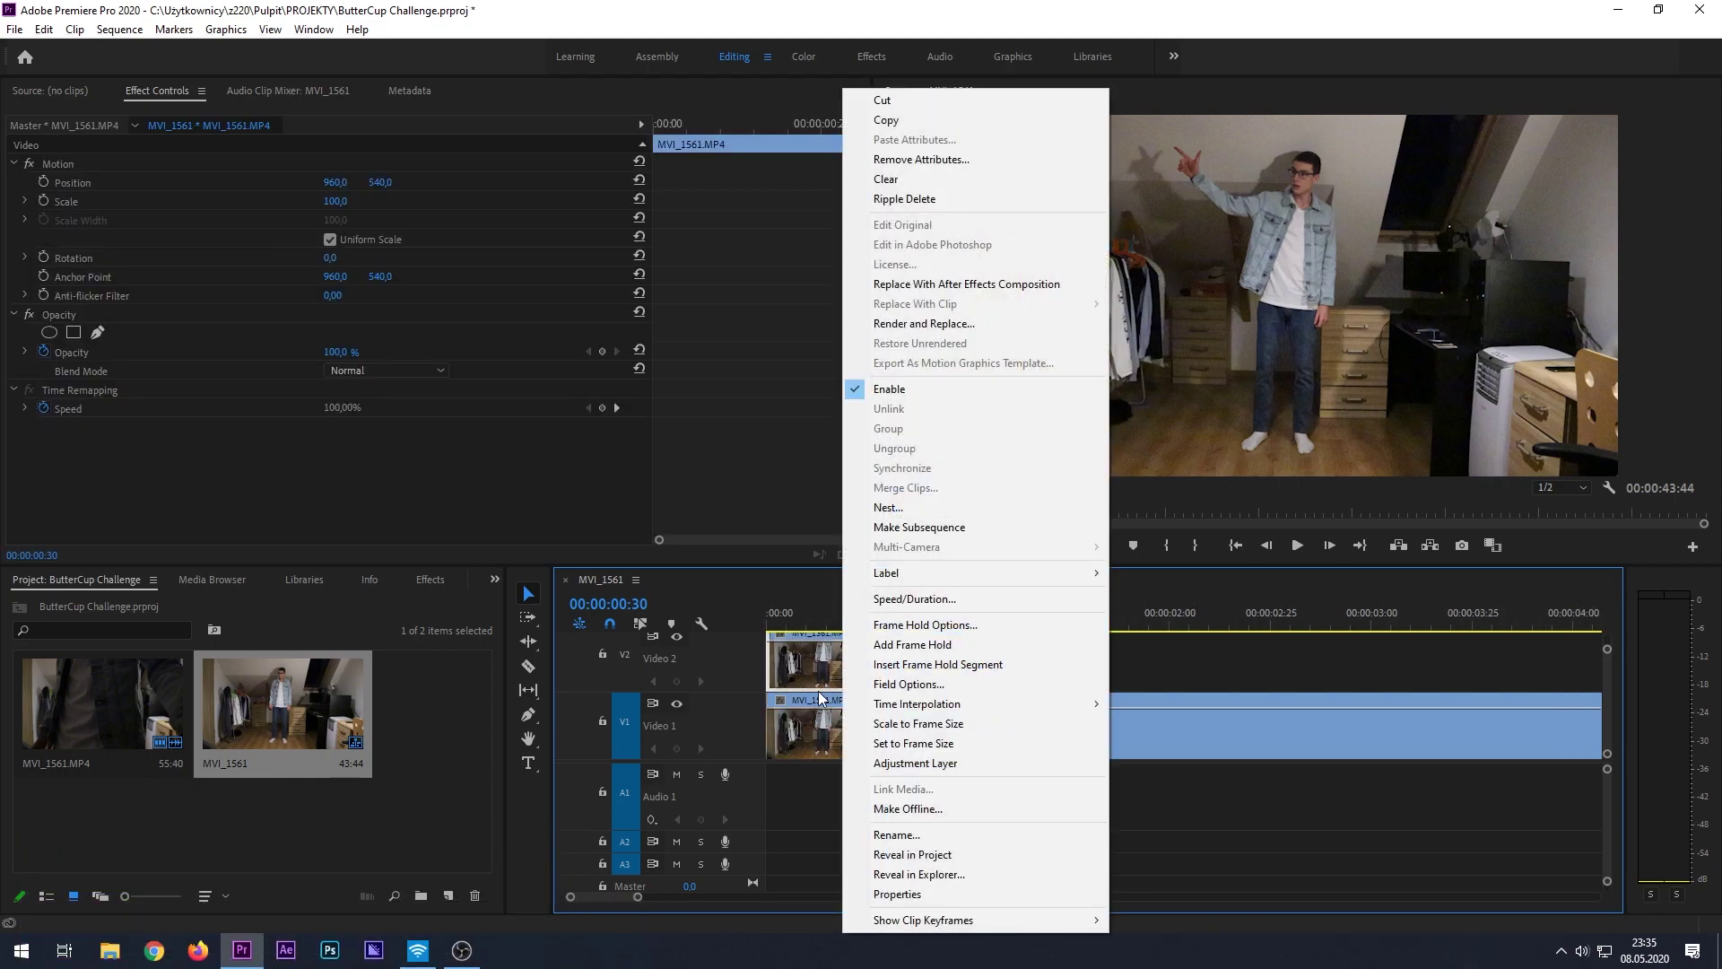
click(922, 634)
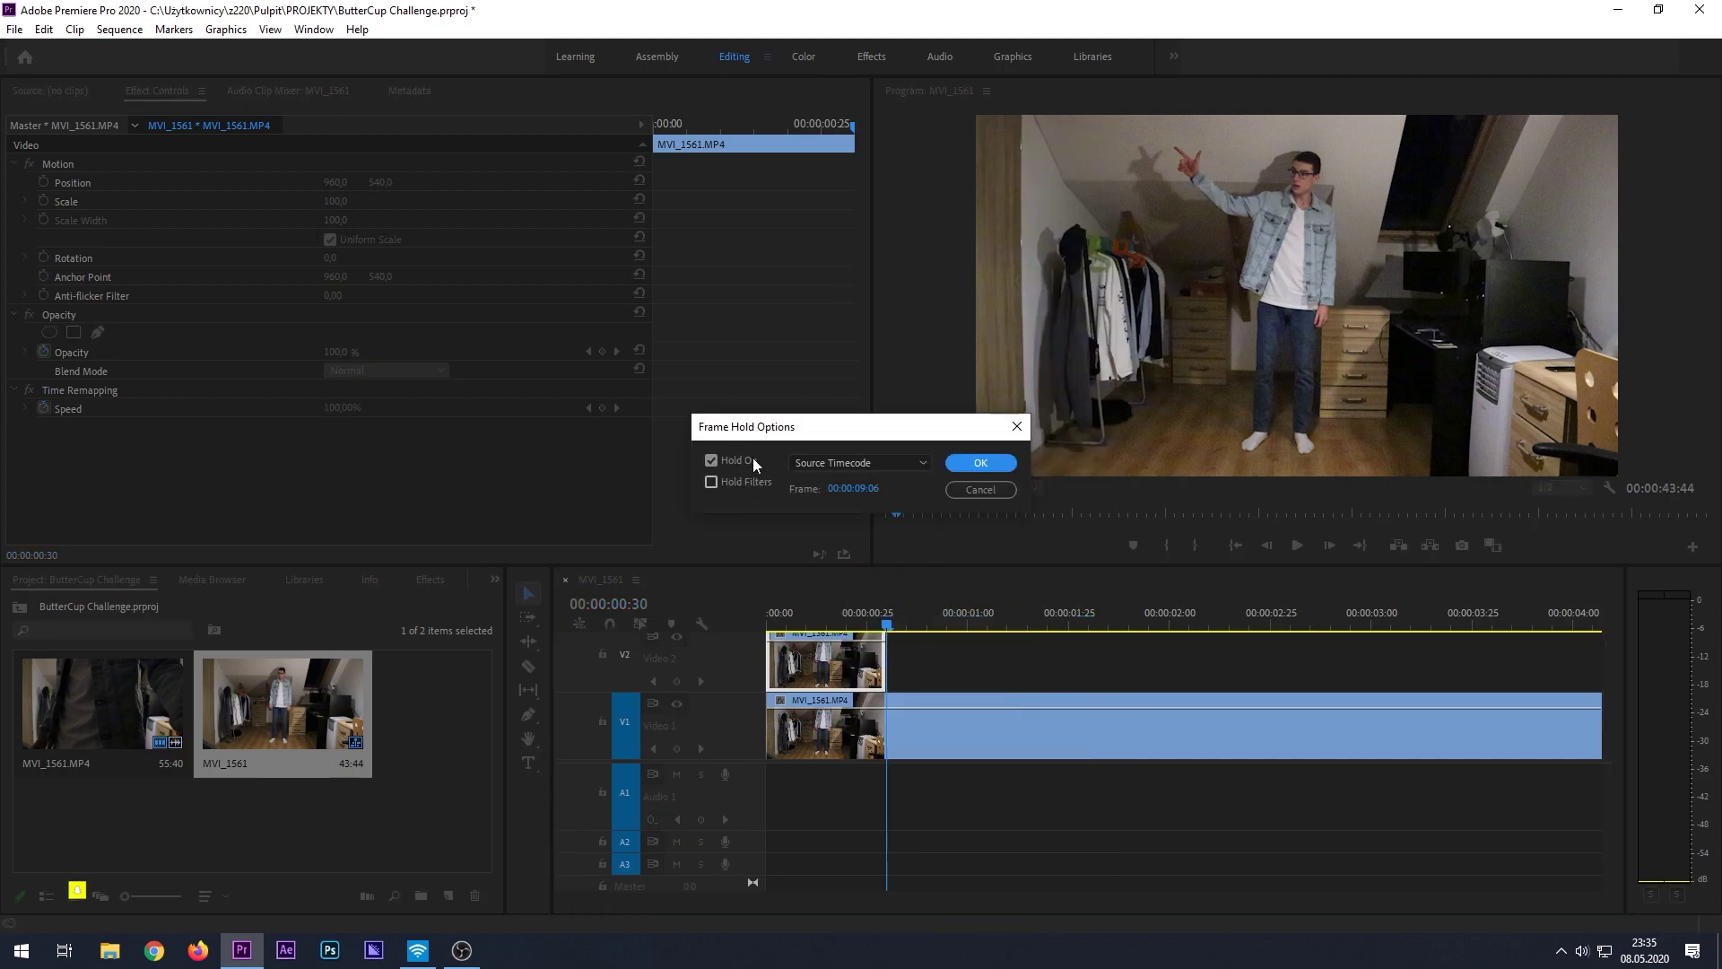
click(838, 464)
click(860, 540)
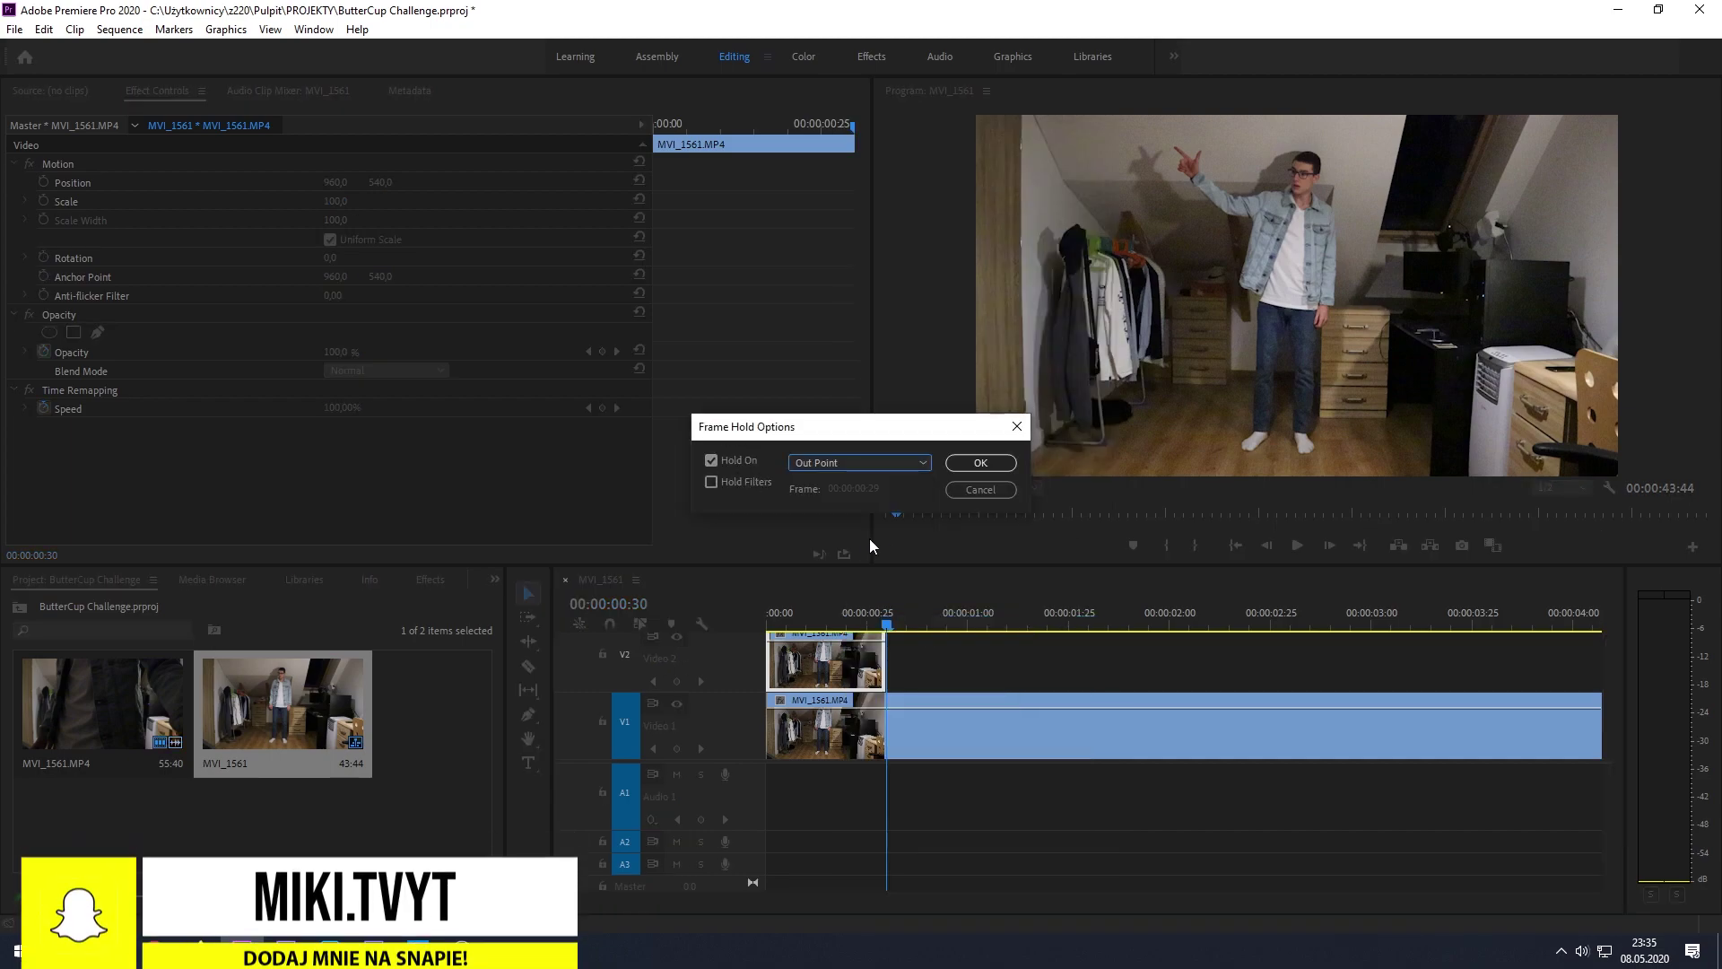
click(981, 463)
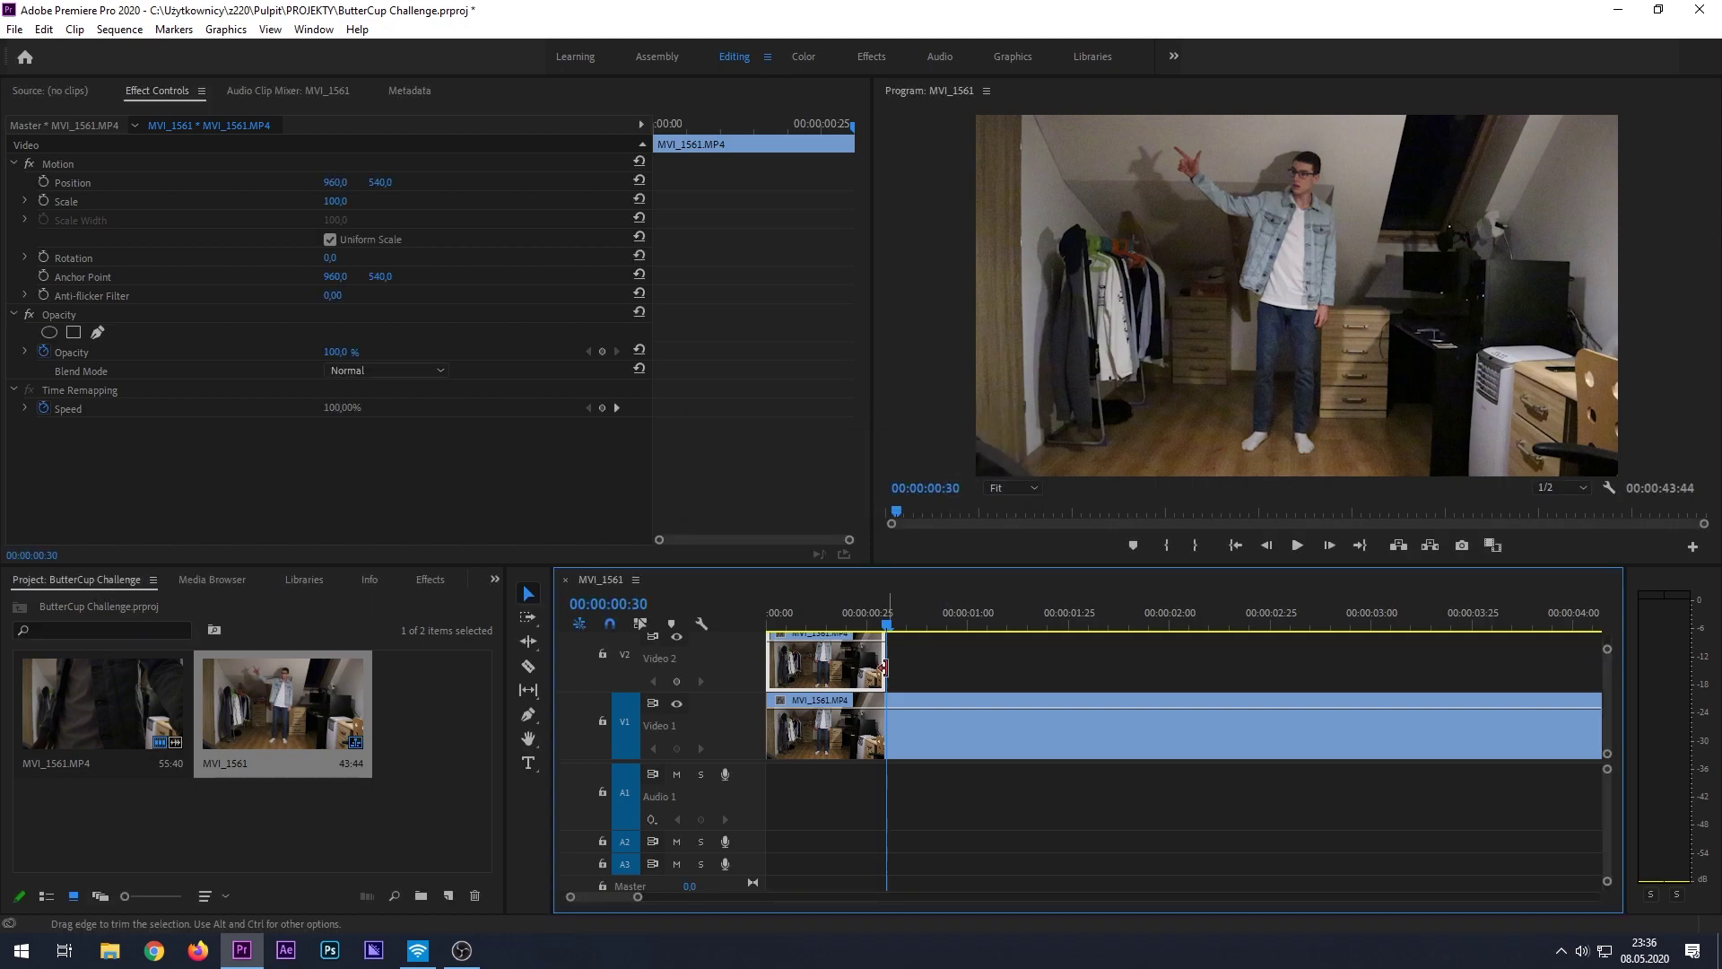
- At 00:00:00:29, start a freehand opacity mask on the Video 2 clip along the raised arm's upper edge from the shoulder
mouse_move(883, 626)
mouse_down()
mouse_move(852, 626)
mouse_move(883, 627)
mouse_up()
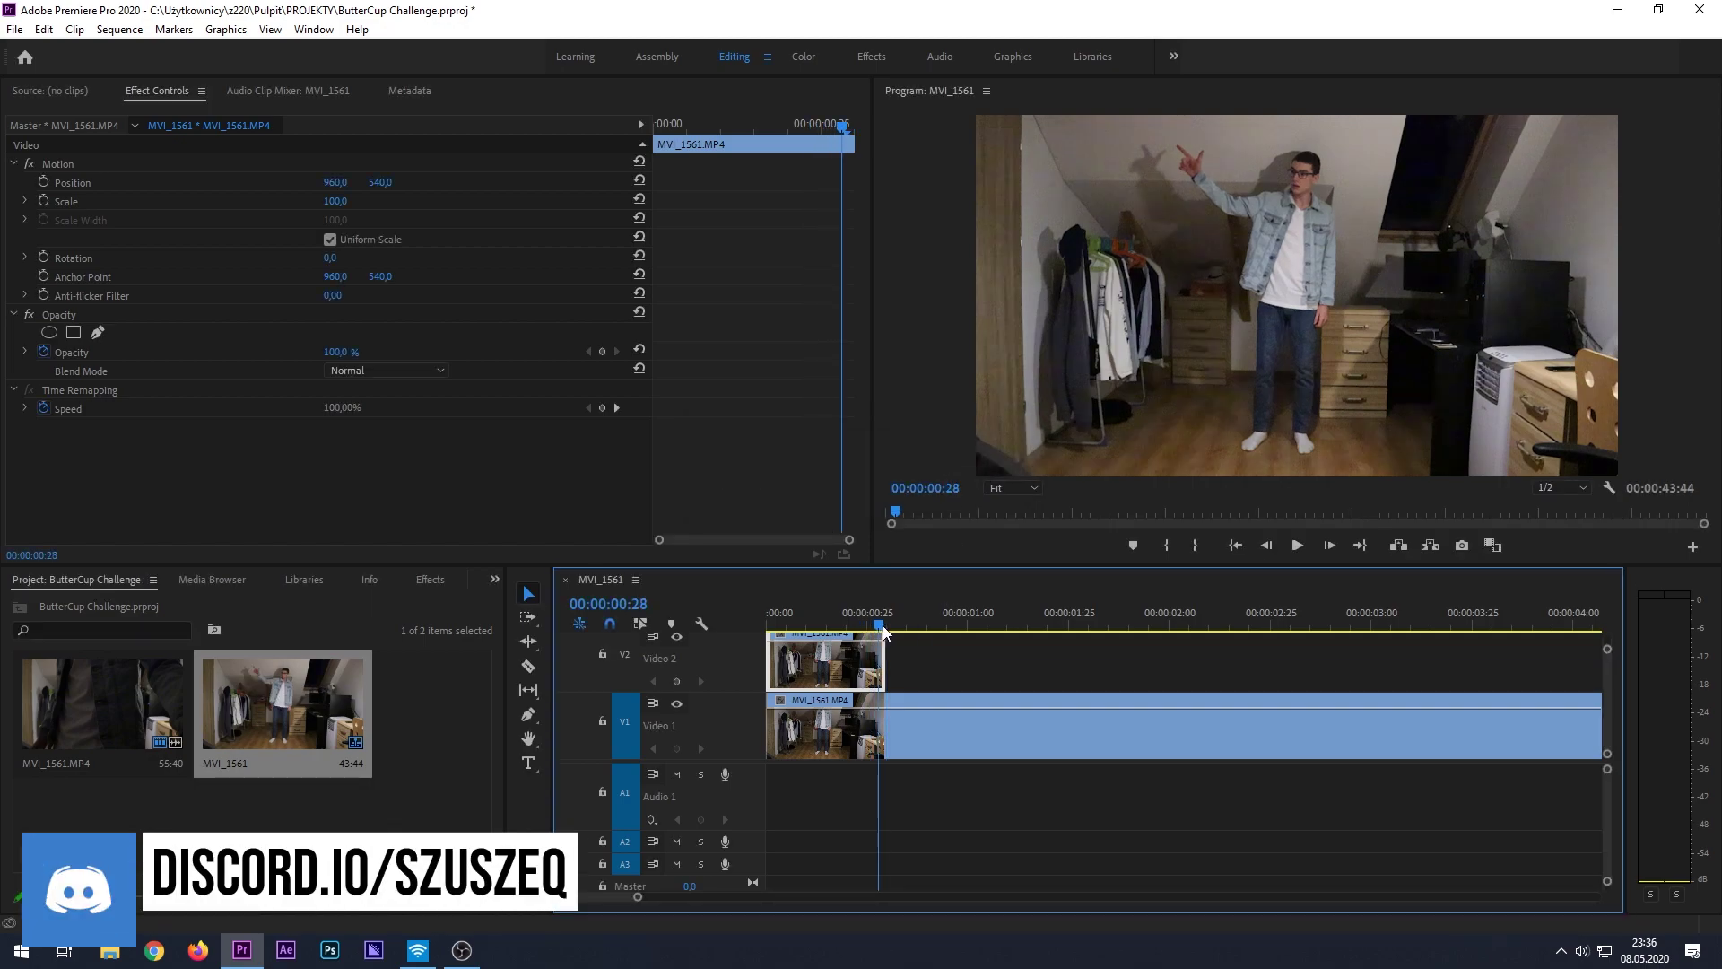
click(852, 130)
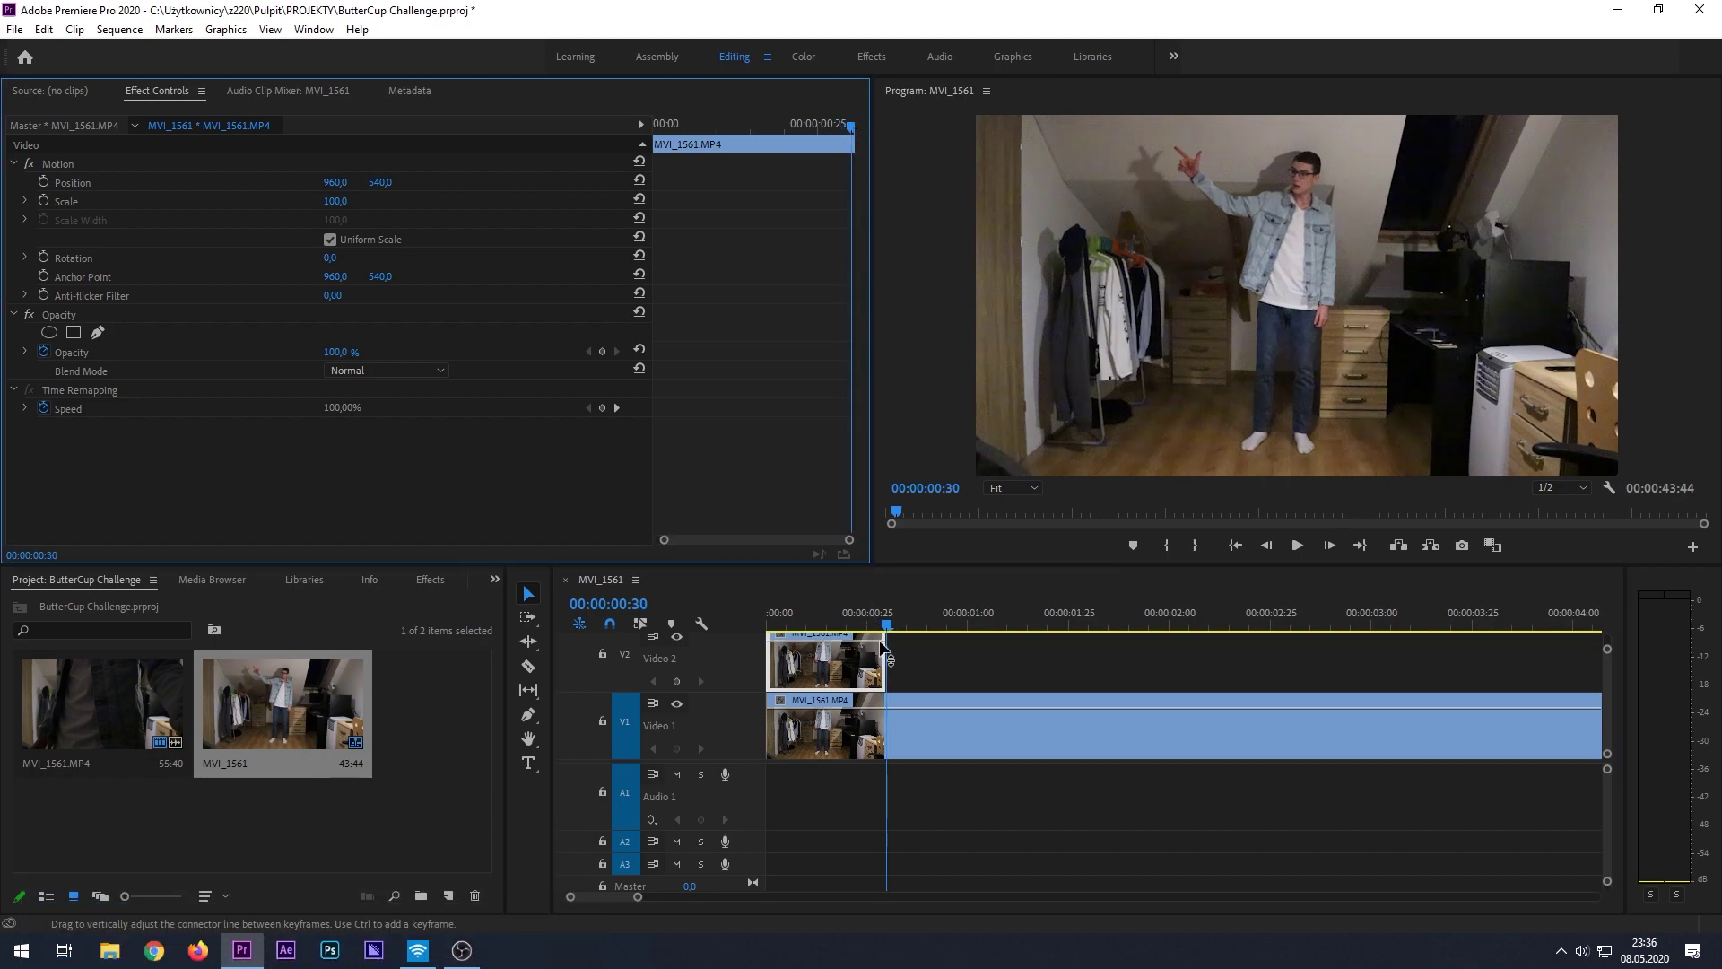
drag(851, 126, 848, 127)
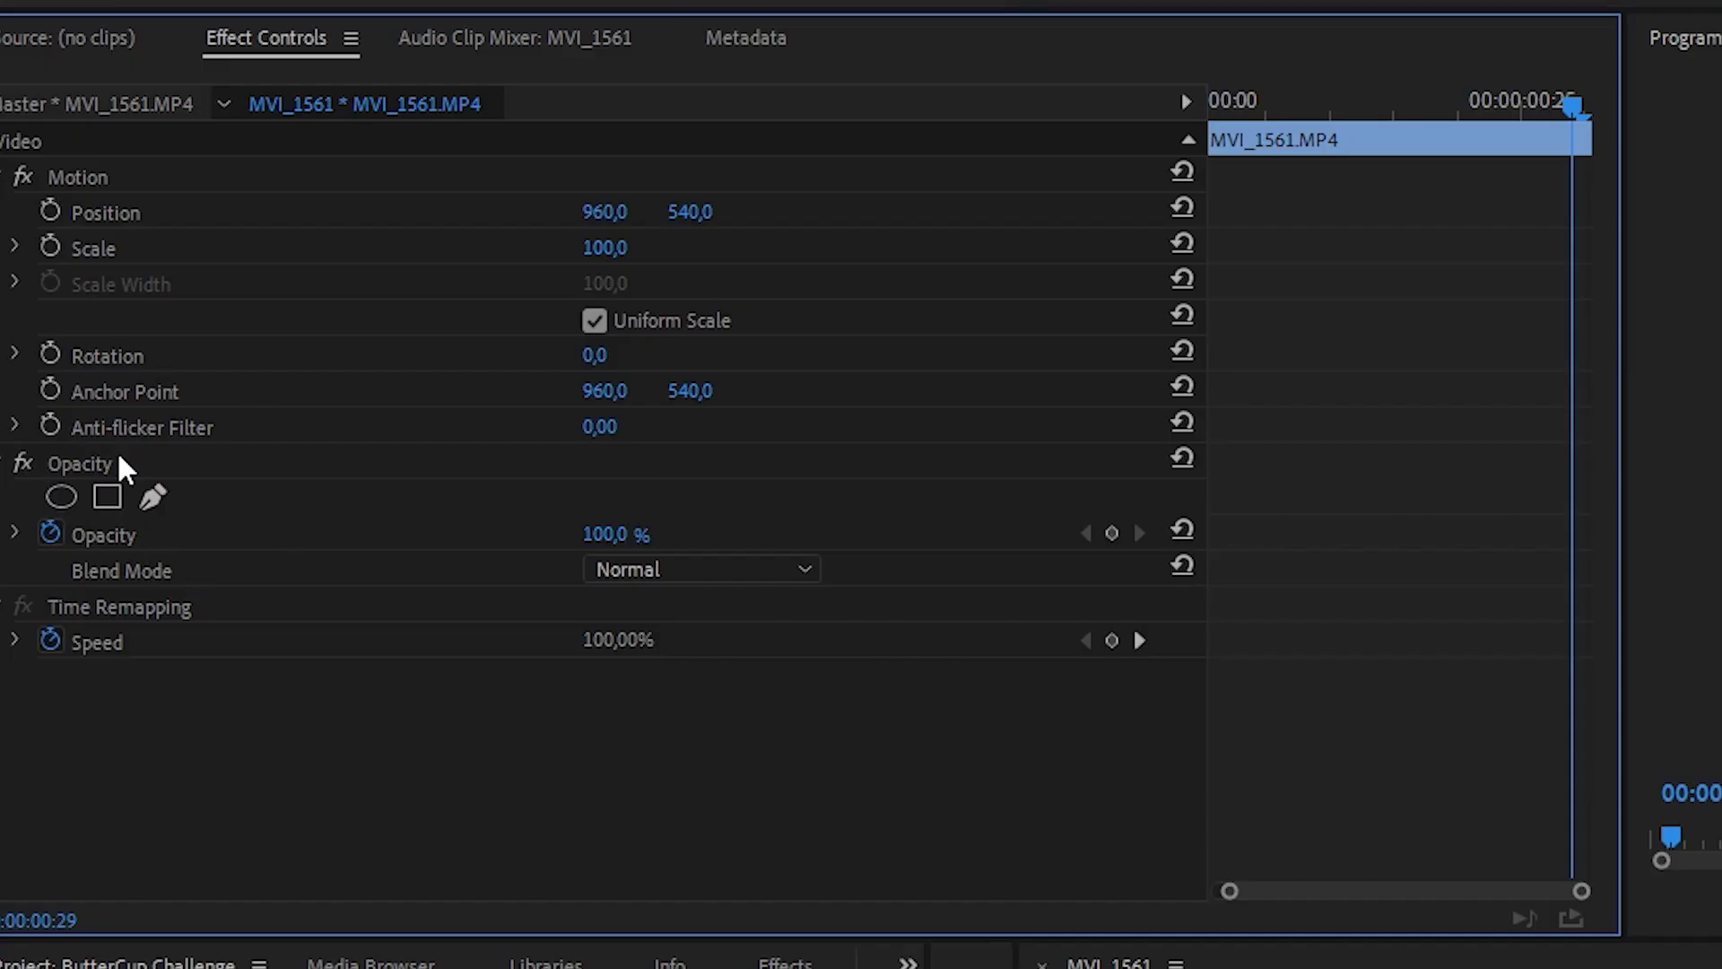
click(122, 466)
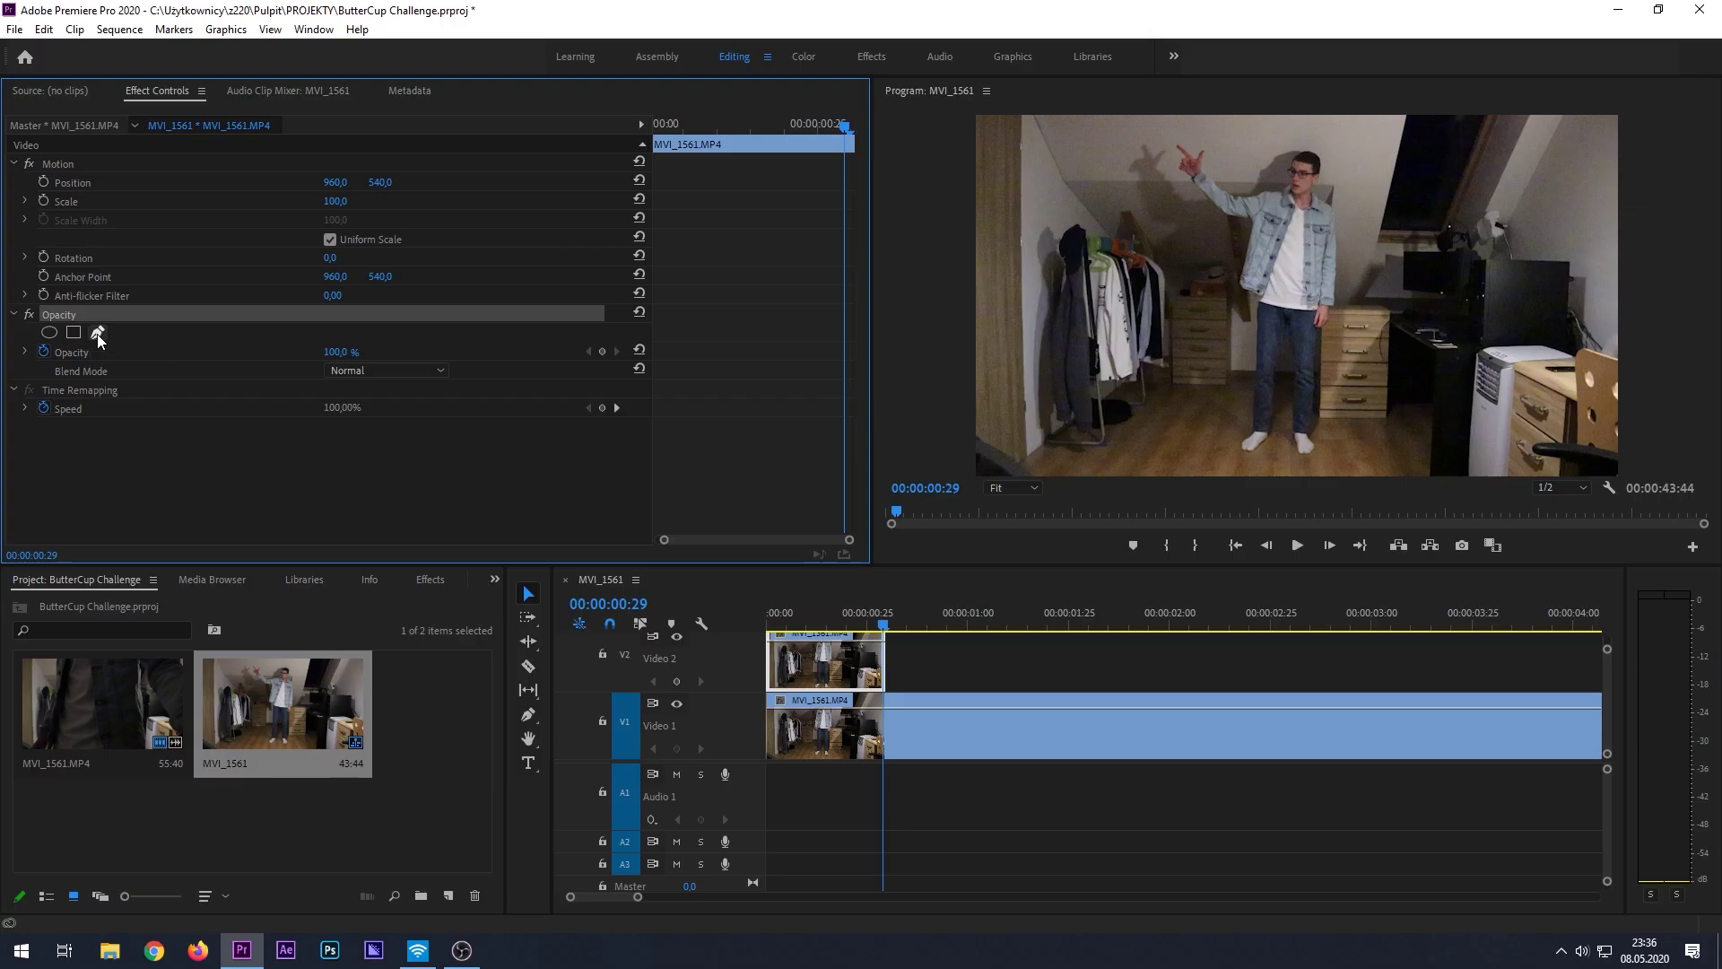
click(151, 497)
click(1012, 487)
click(1023, 662)
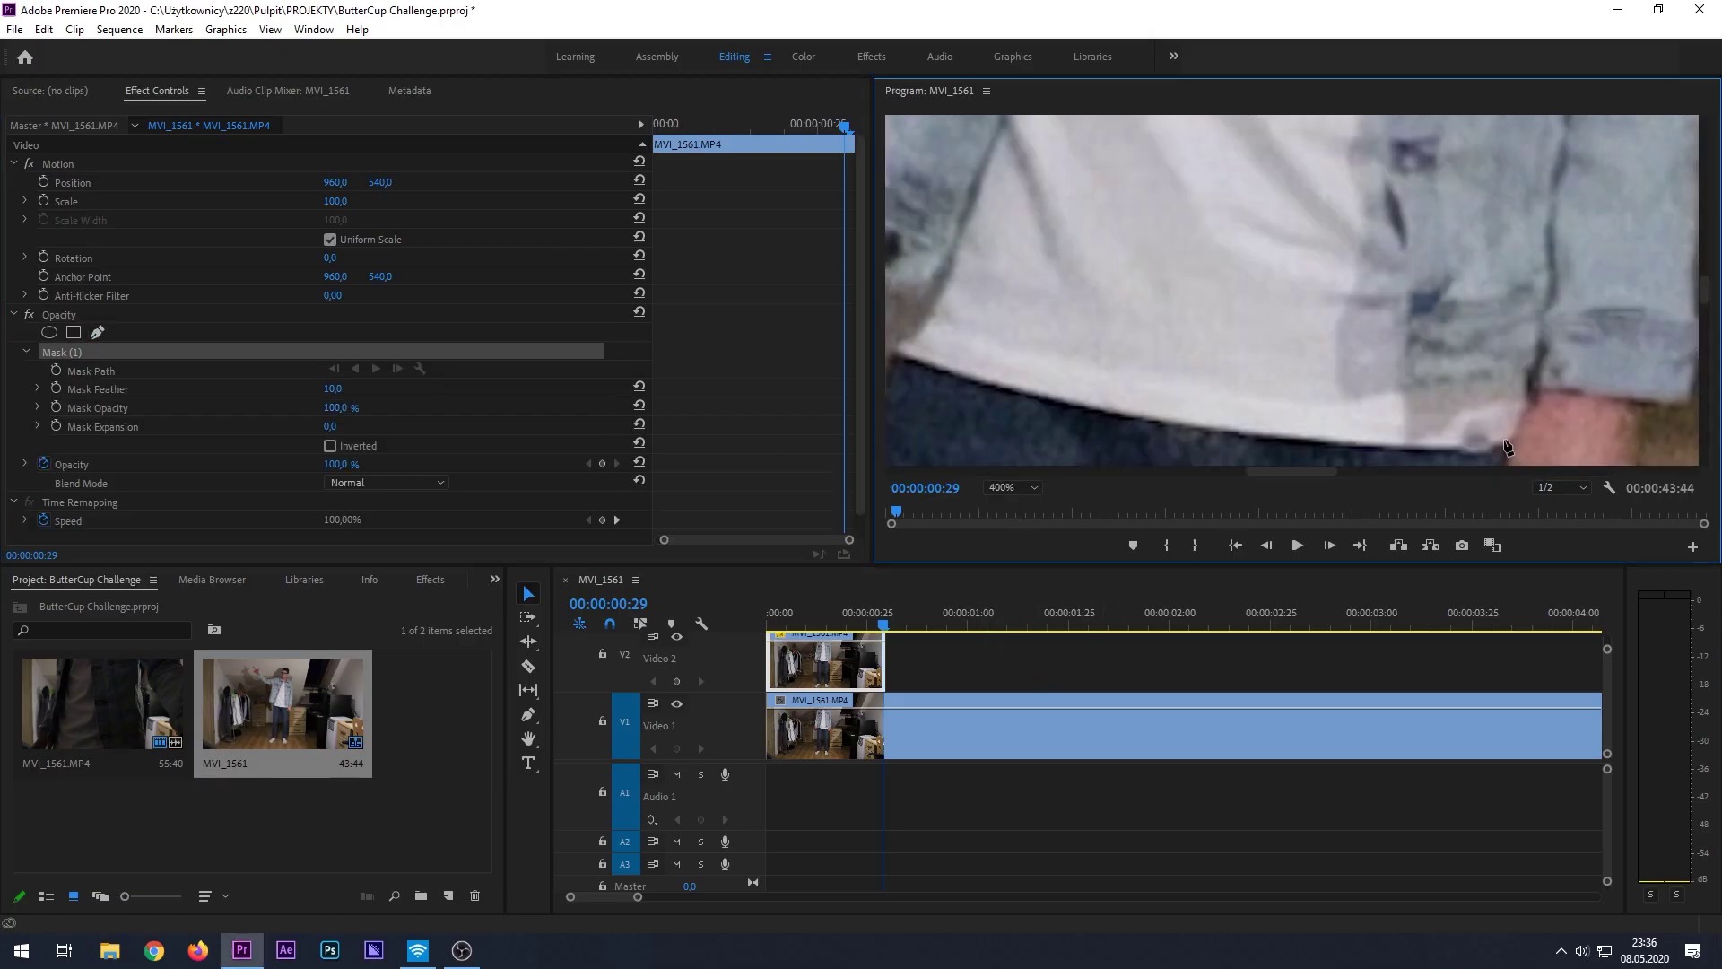
click(1009, 488)
click(1031, 612)
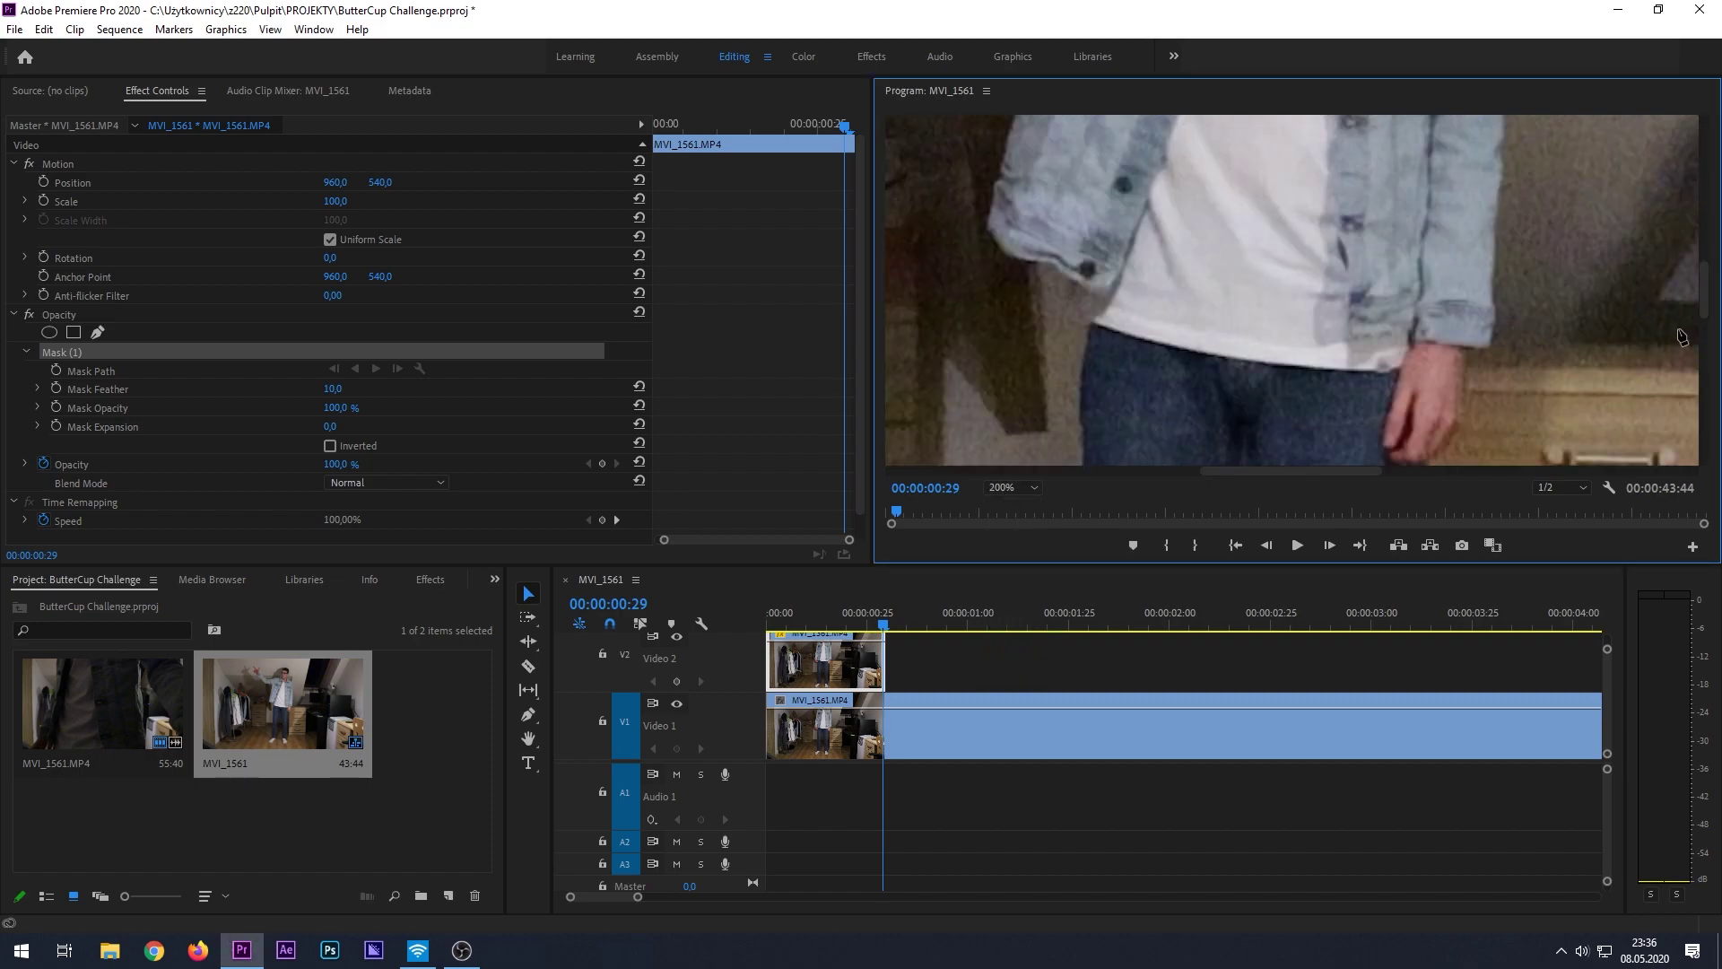
scroll(1707, 307, up, 5)
click(1381, 231)
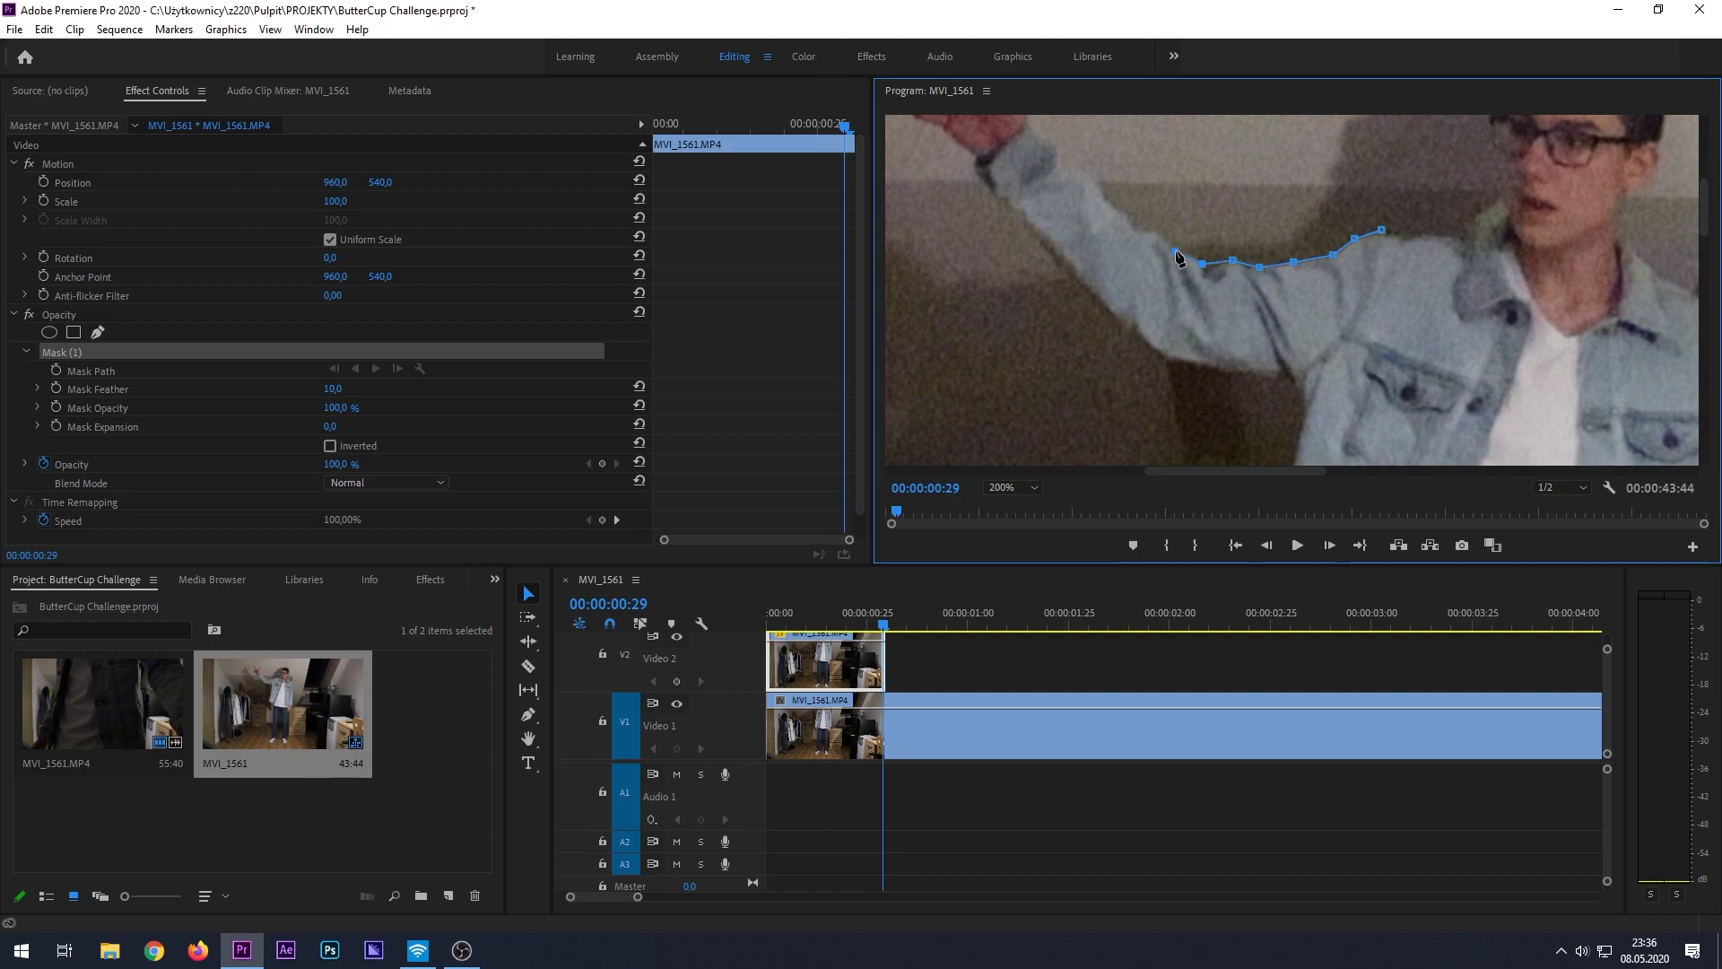
- Trace the mask around the fingers and the arm's underside, and close it at the starting point on the shoulder
scroll(1058, 160, up, 3)
click(1009, 487)
click(1032, 628)
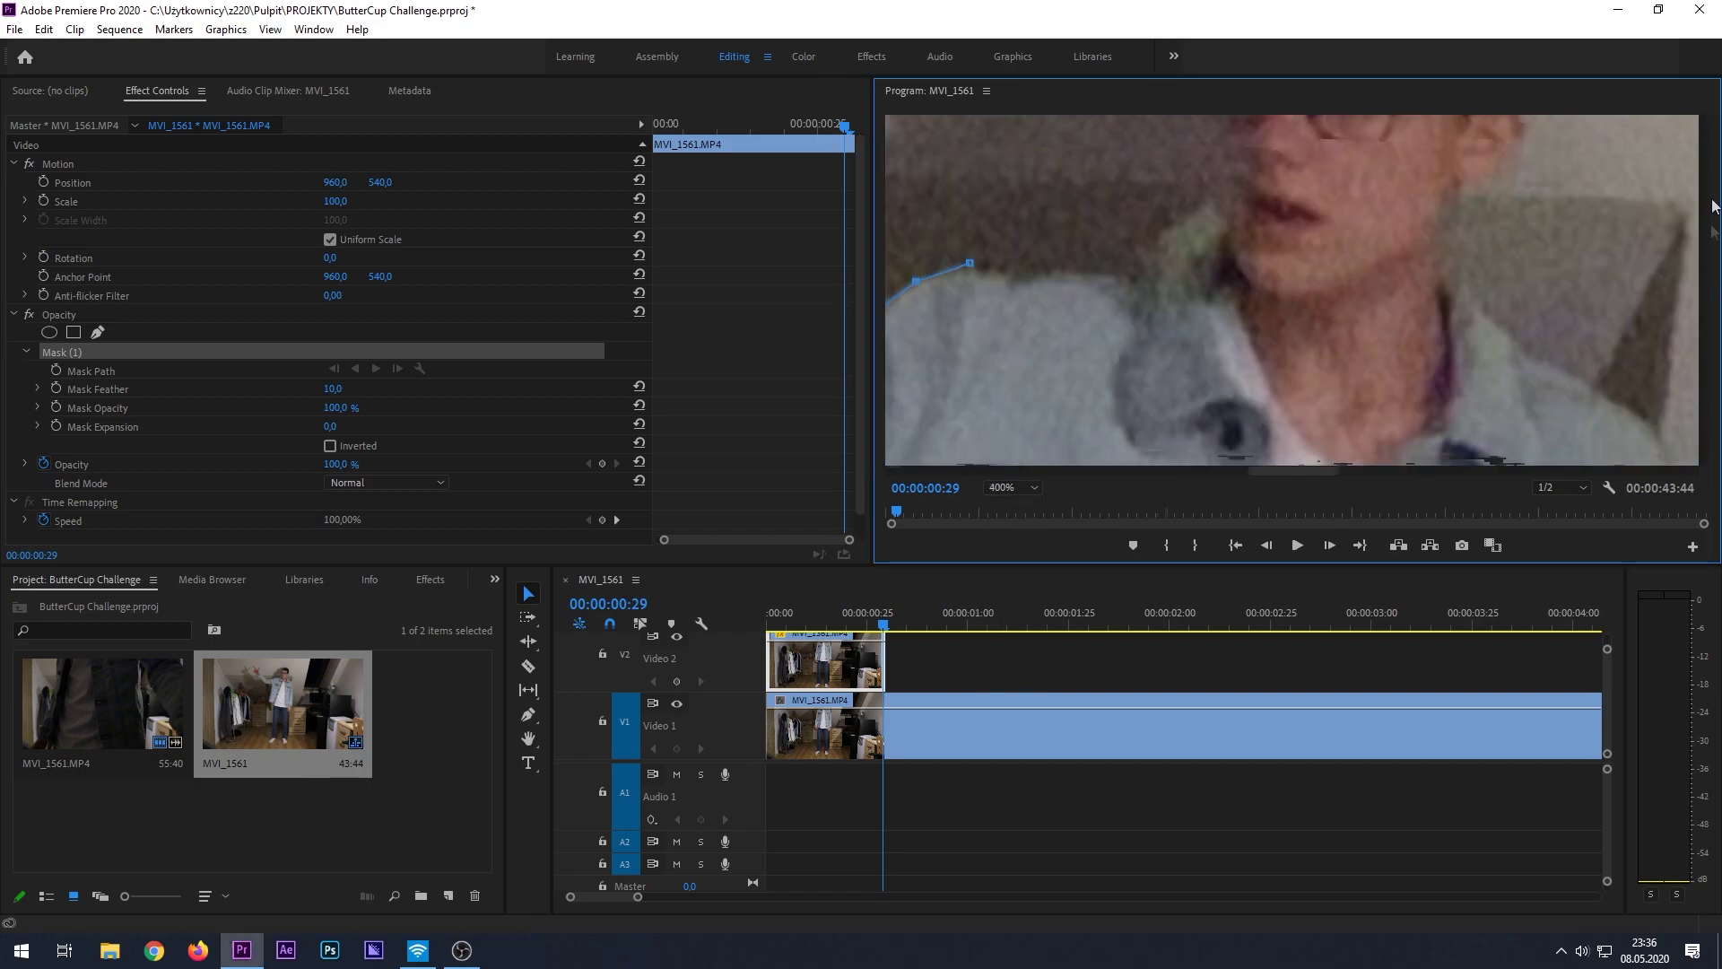
scroll(1099, 305, left, 5)
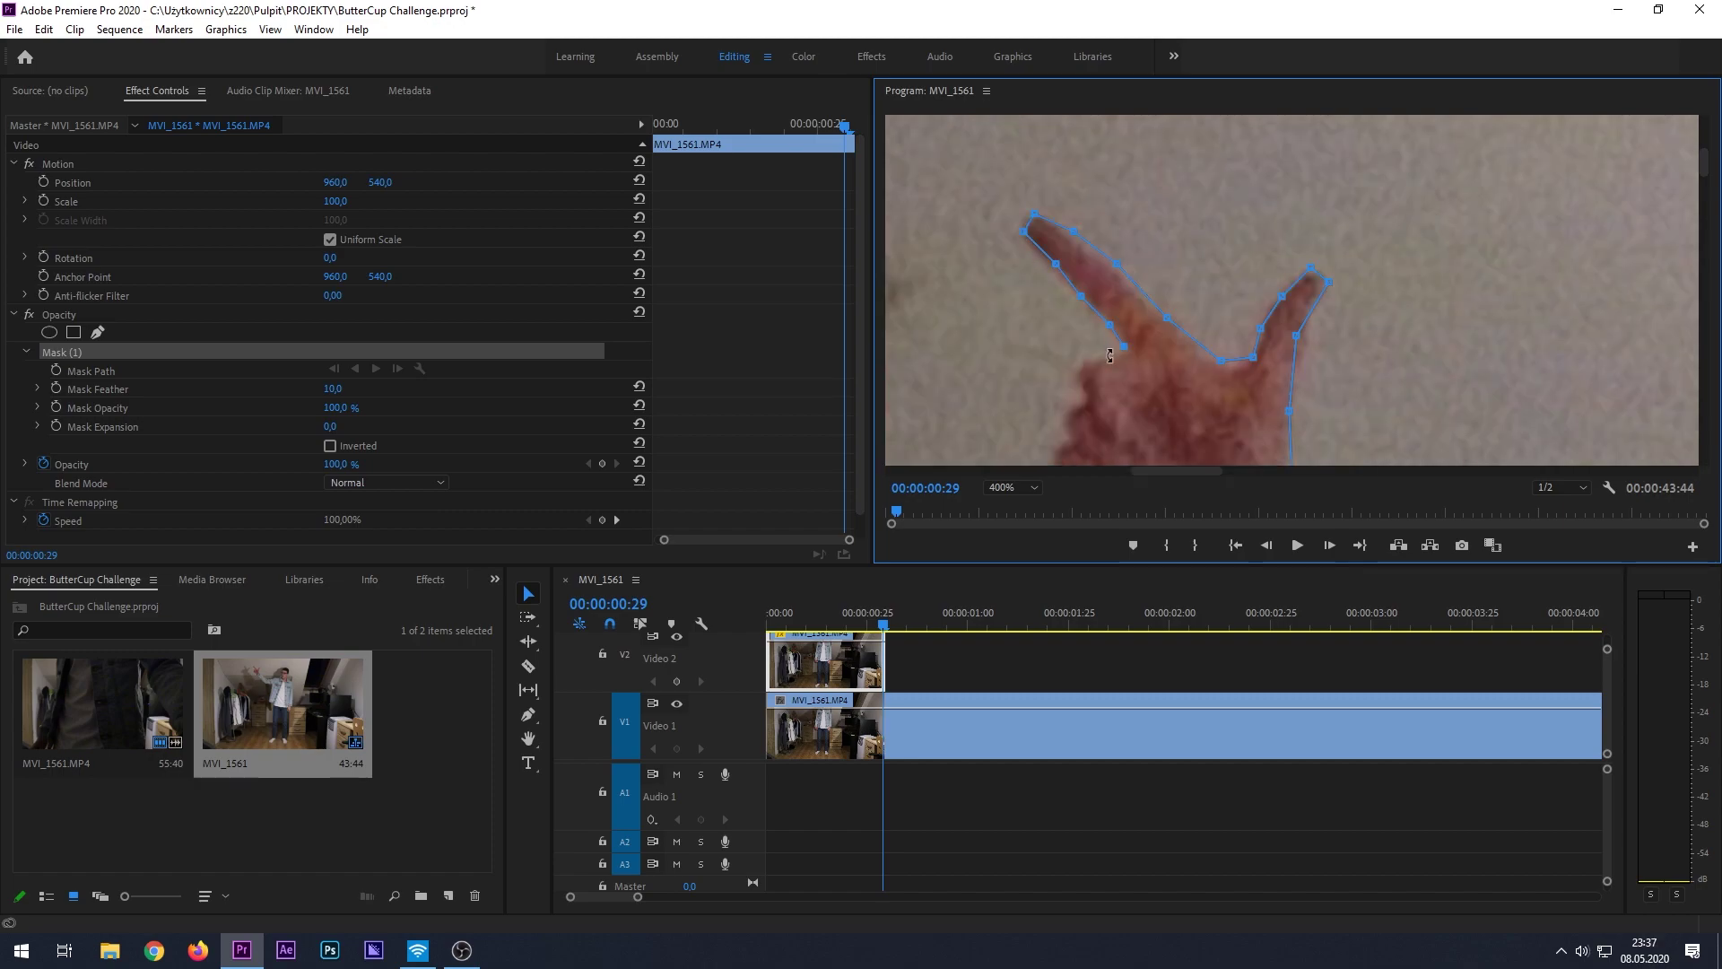
scroll(1238, 386, down, 6)
scroll(1328, 305, down, 6)
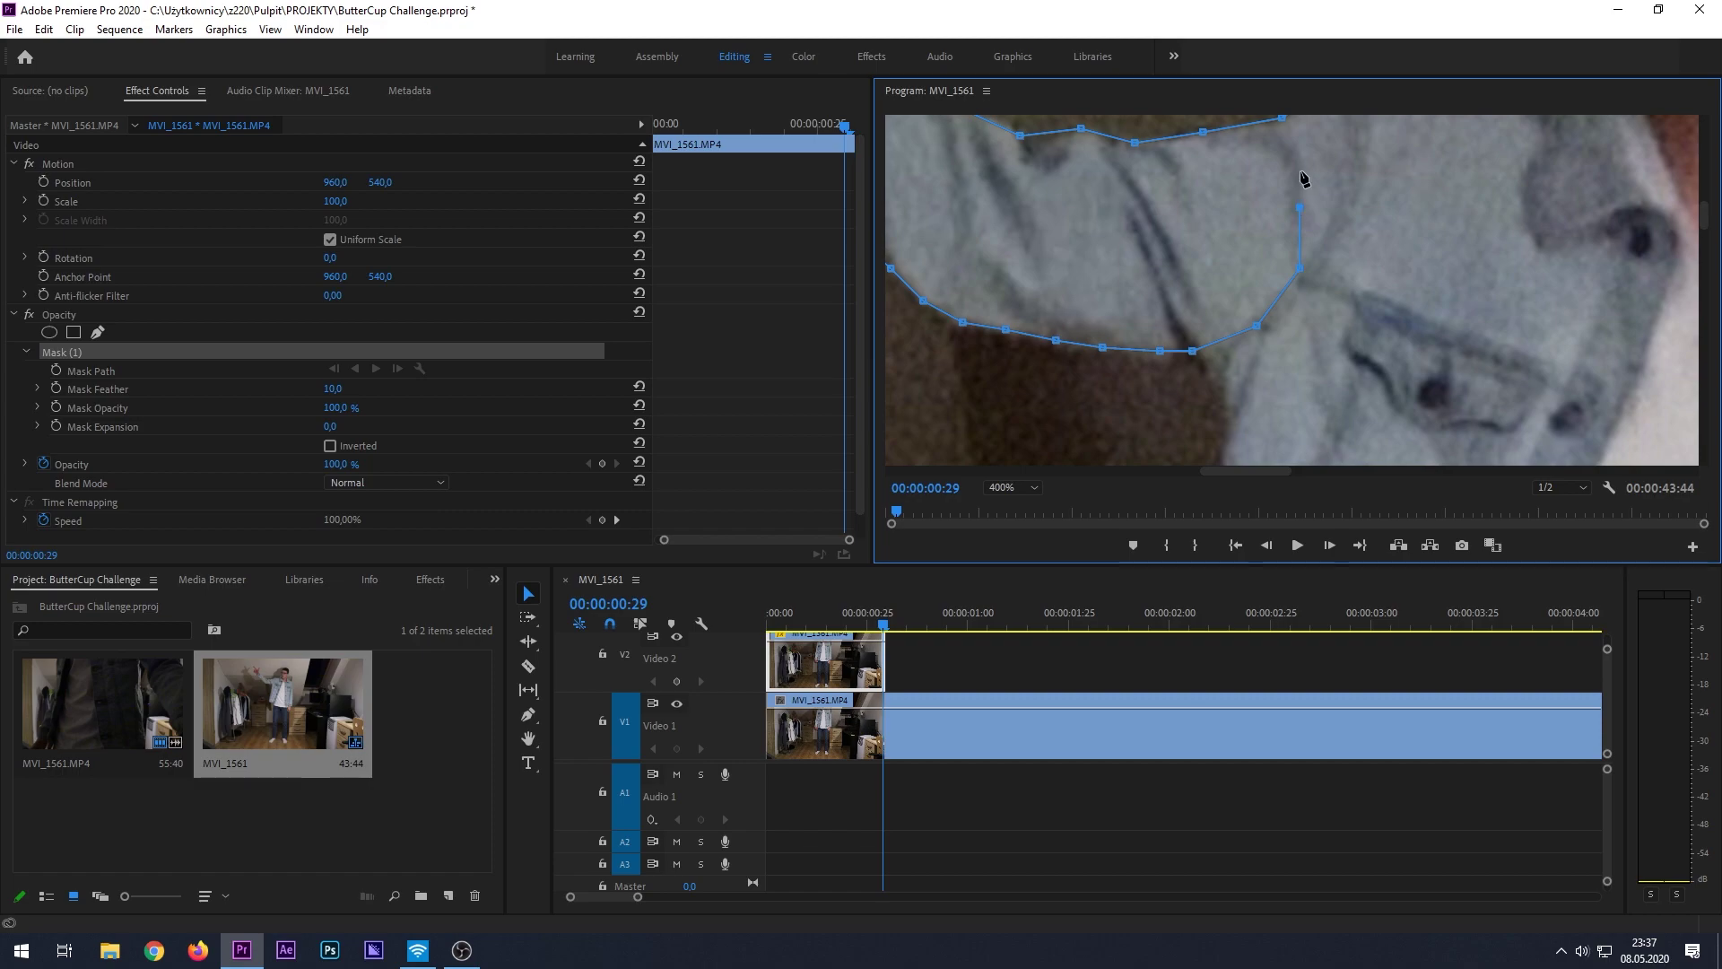
scroll(1691, 220, up, 2)
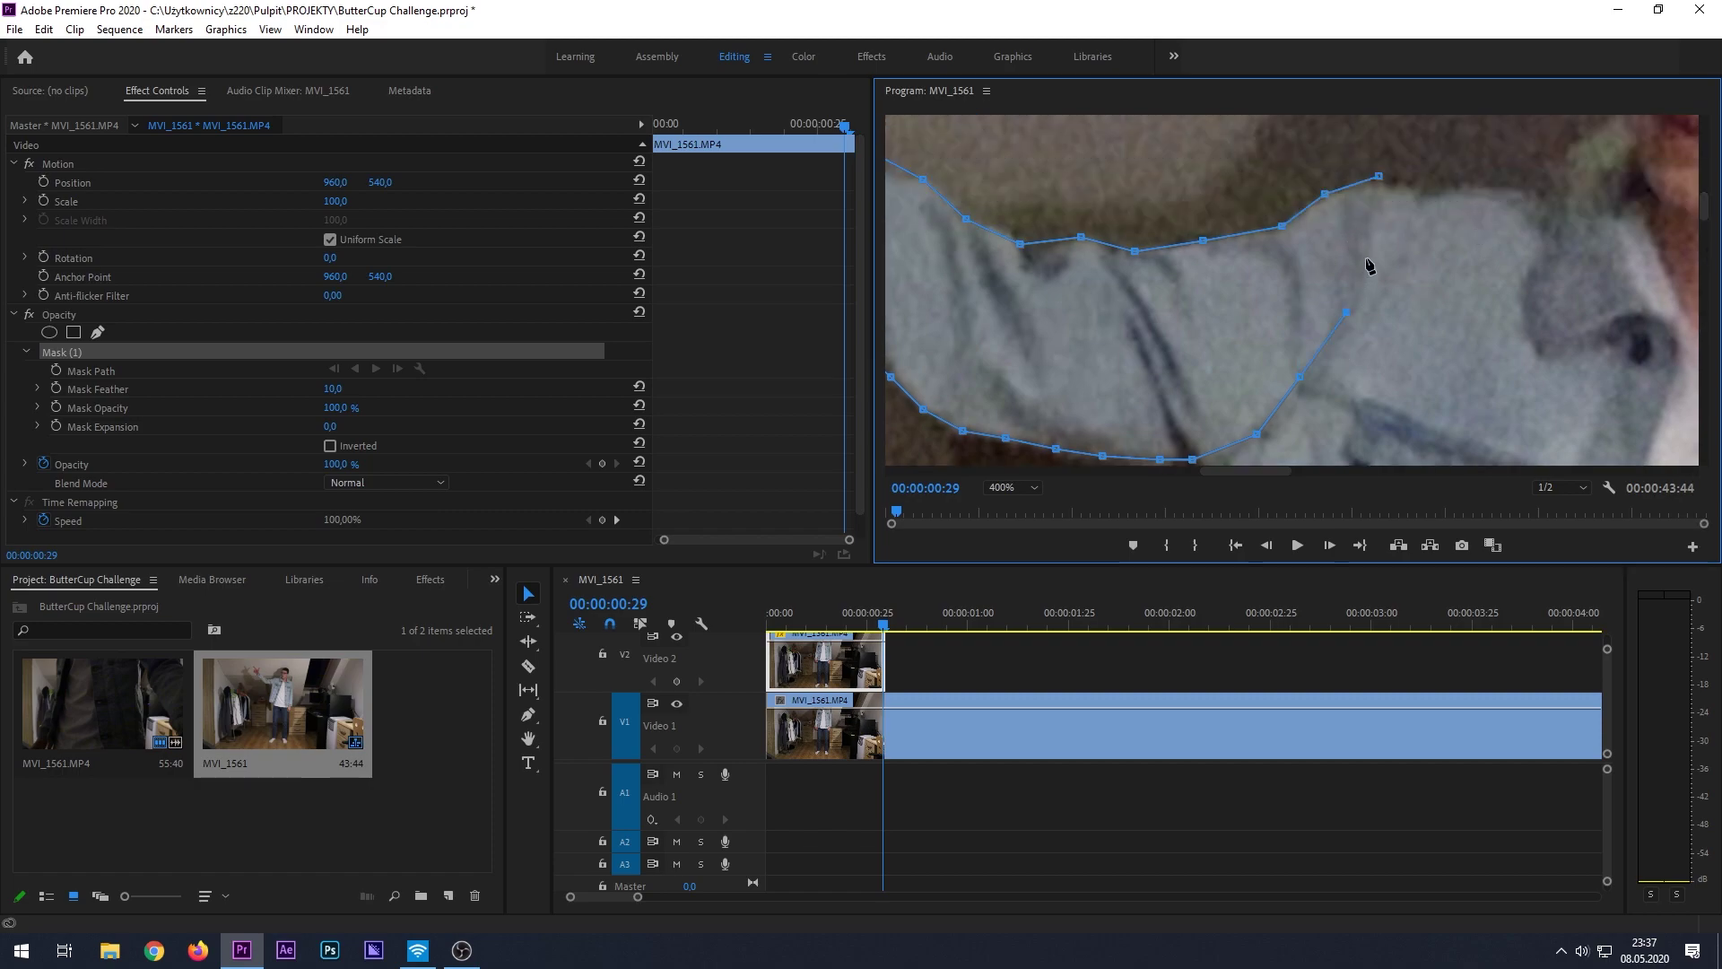
click(1380, 177)
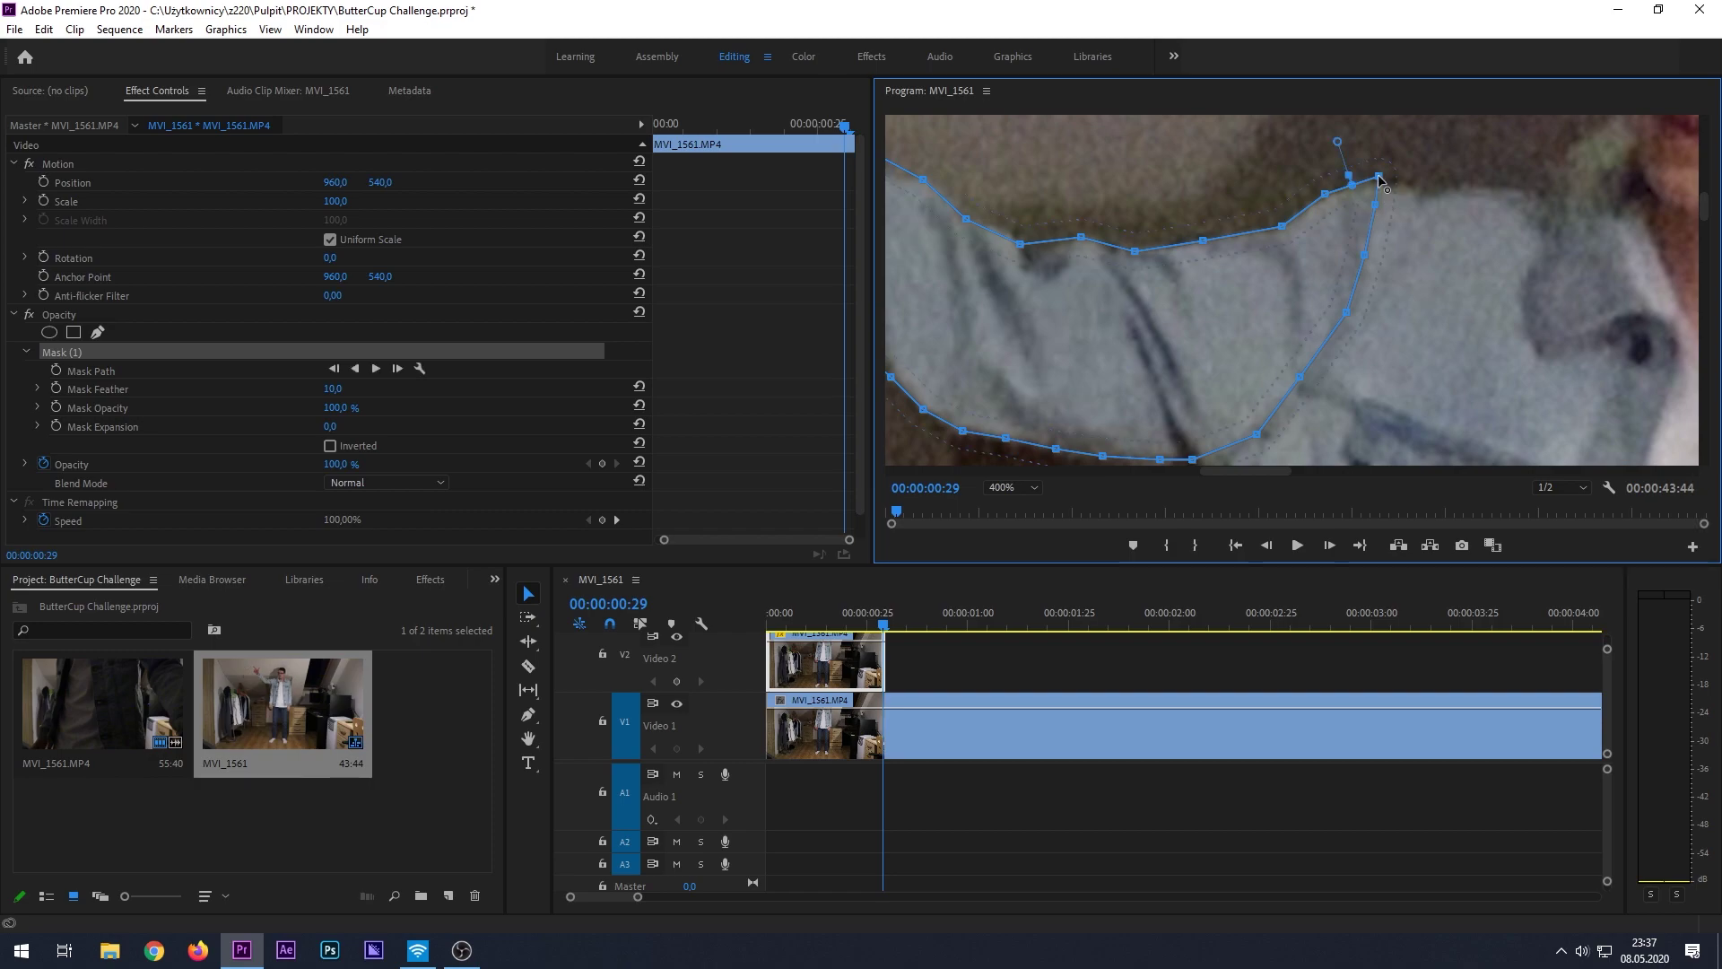
- Enable keyframing for Position, Scale and Rotation on the masked clip at 00:00:00:29, and return the playhead to the clip's start
click(996, 487)
click(1020, 505)
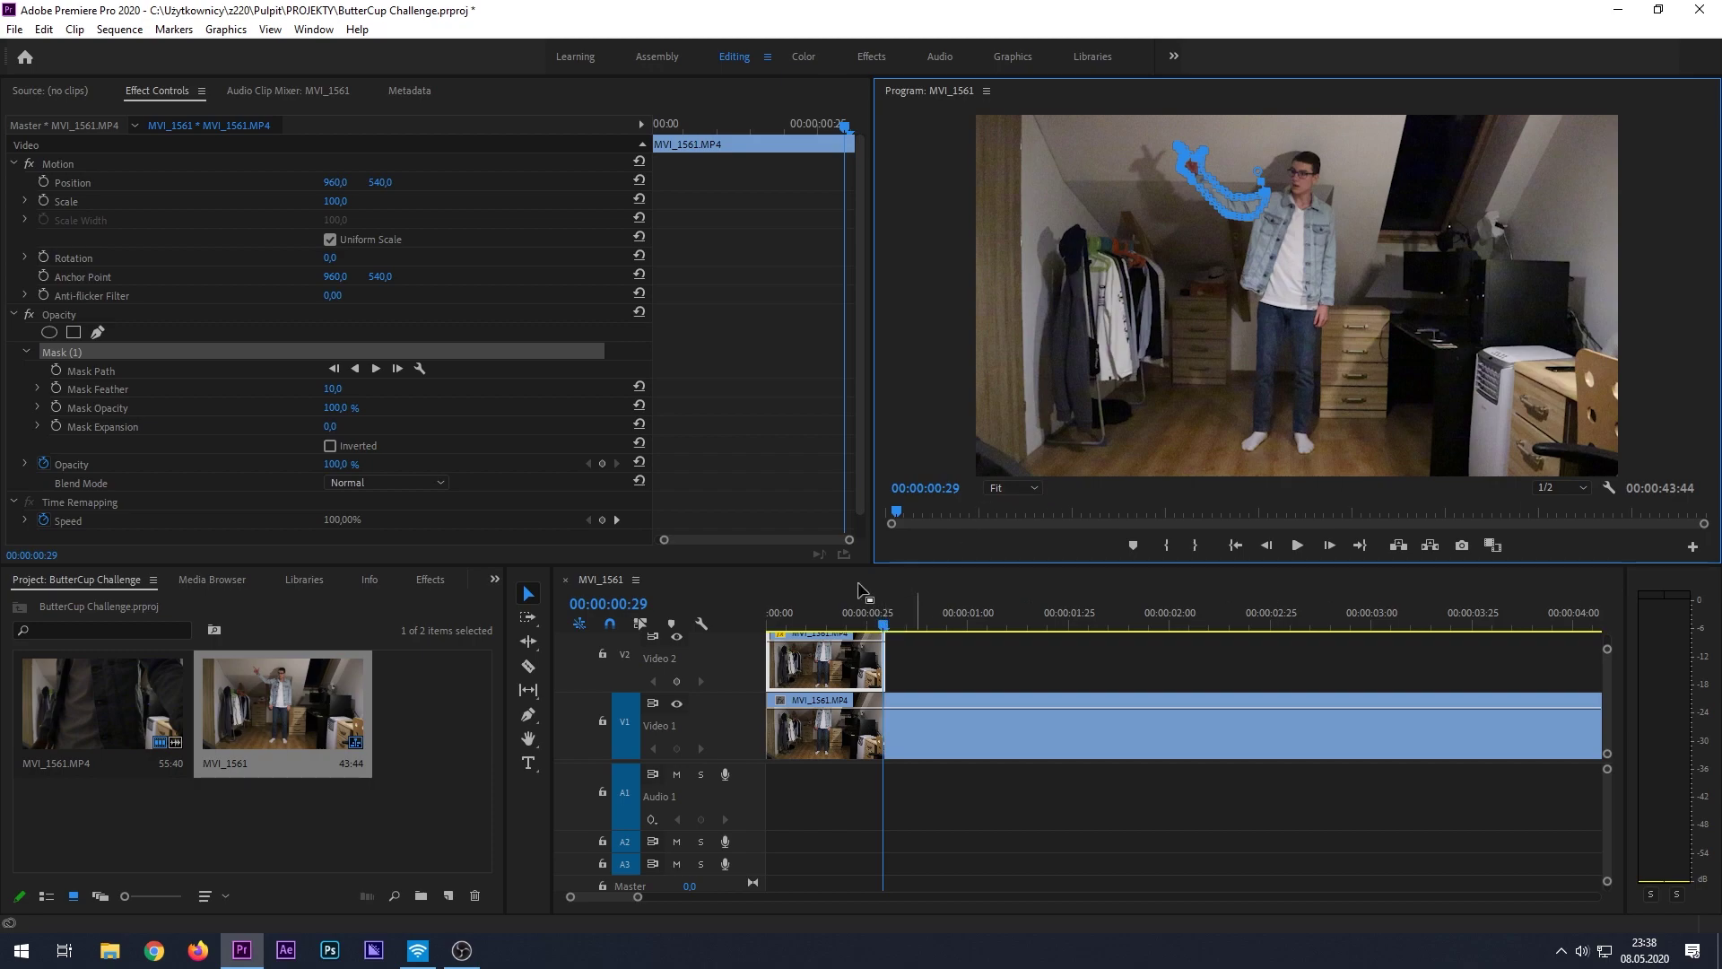
click(43, 183)
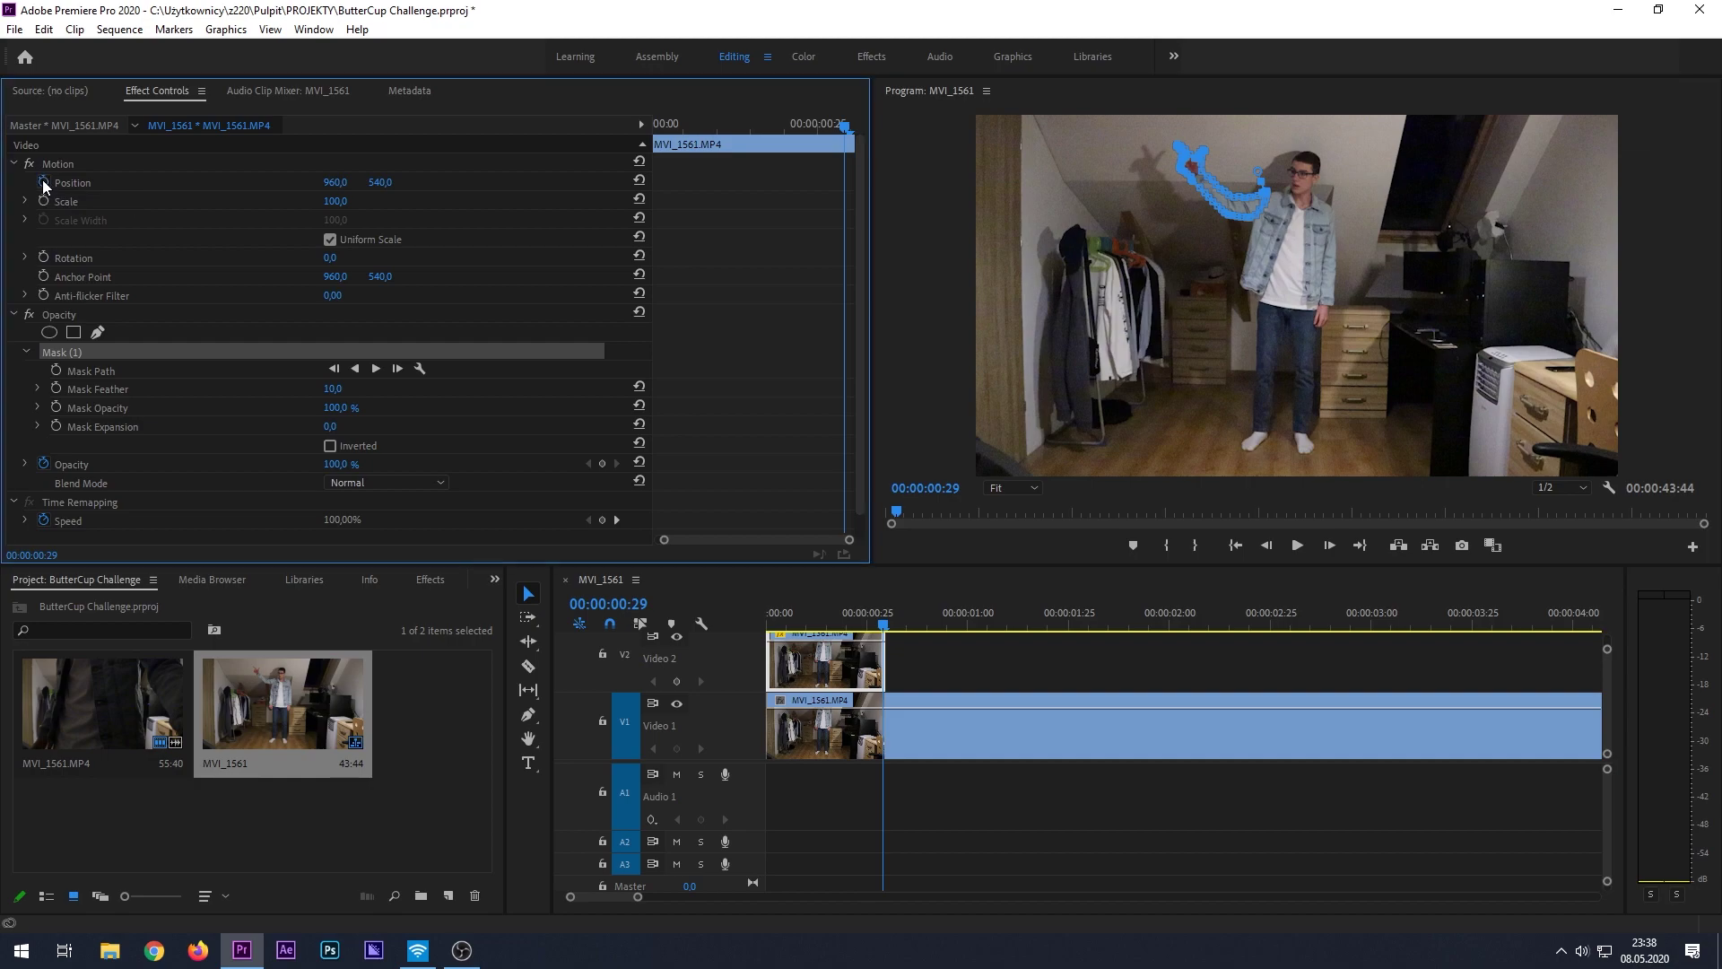
click(44, 200)
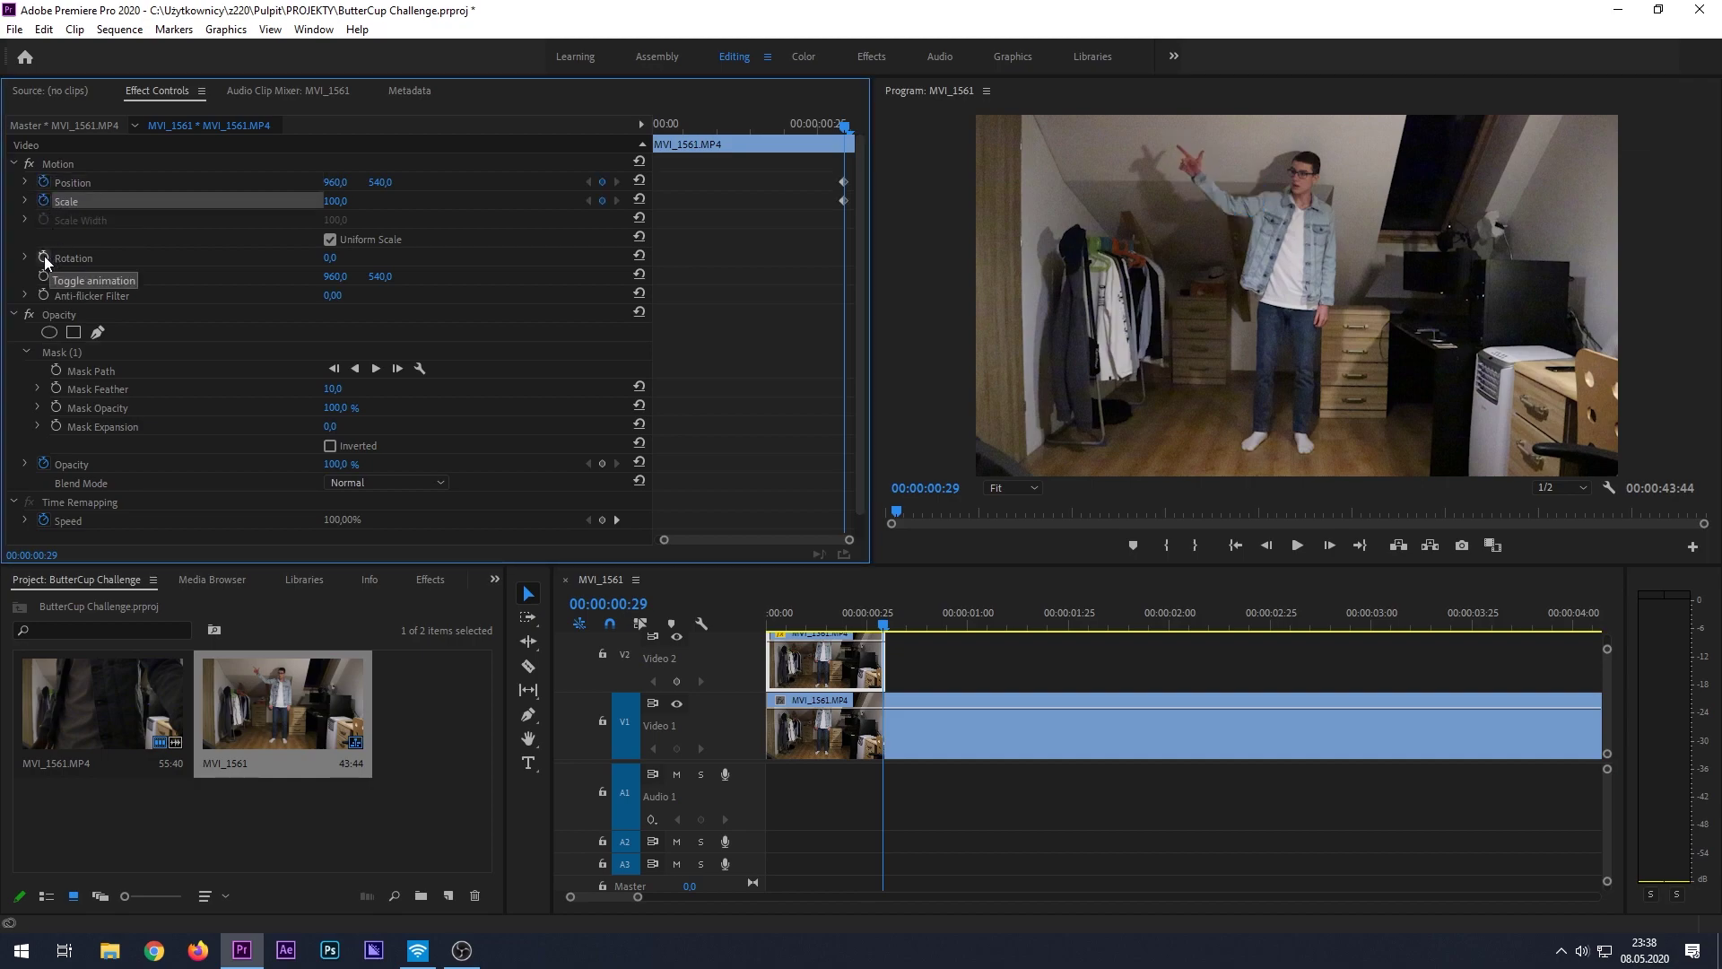
click(45, 255)
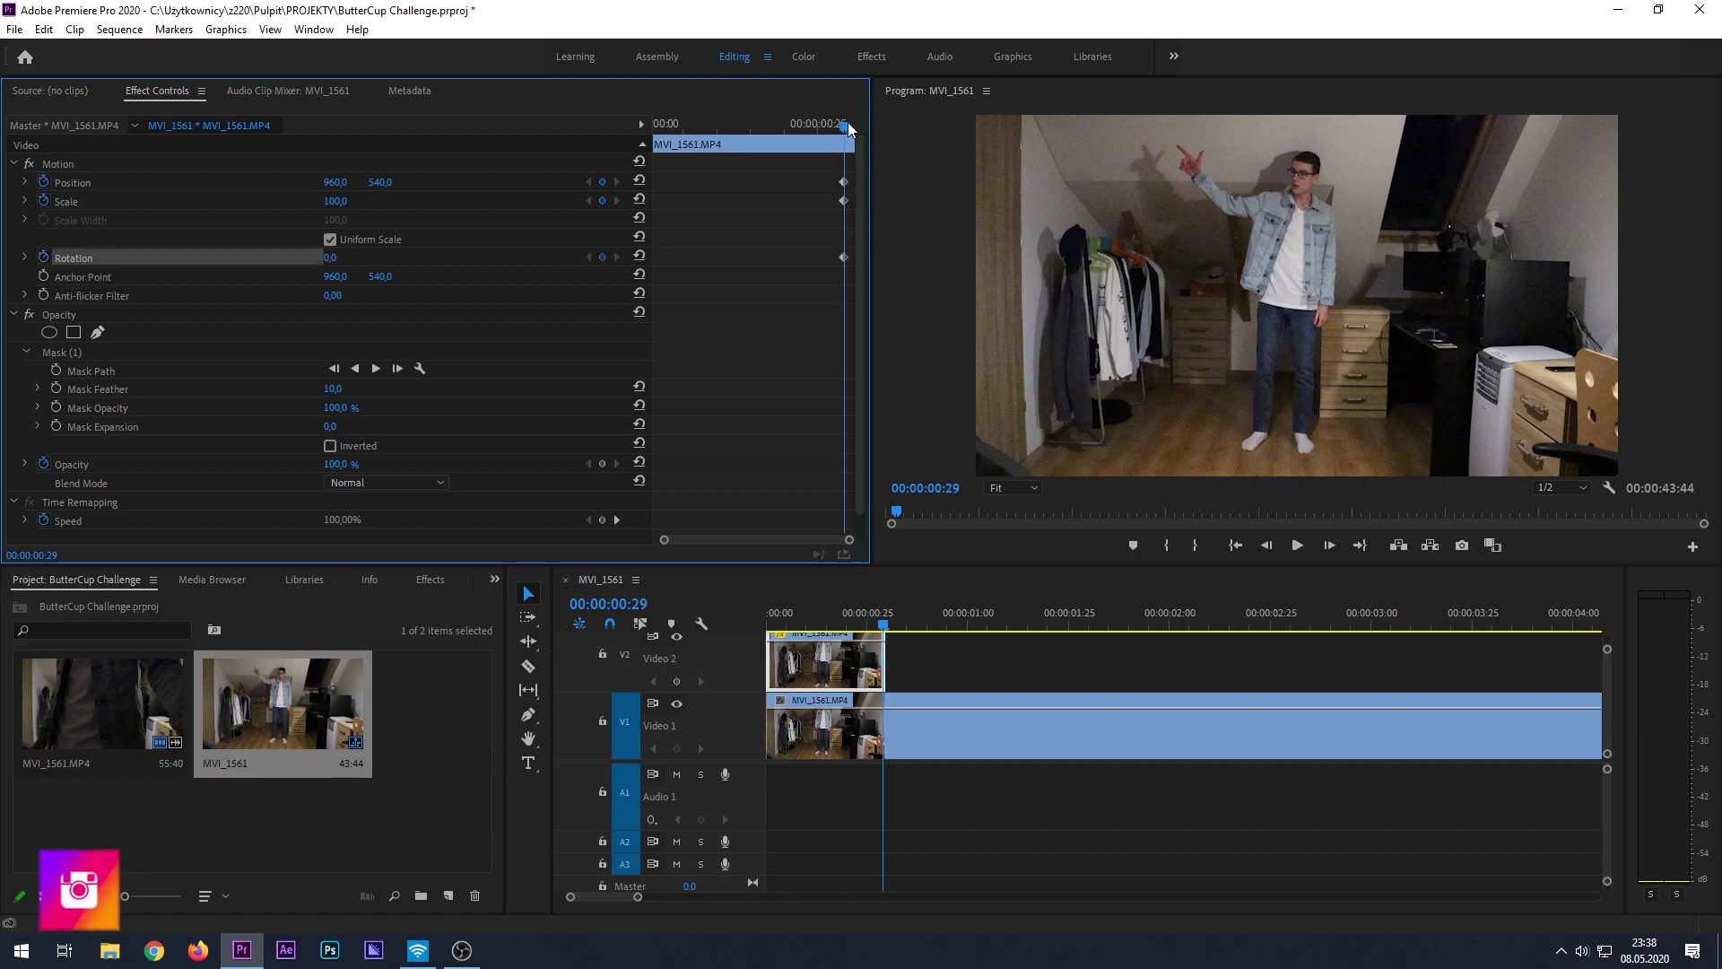
drag(845, 127, 655, 126)
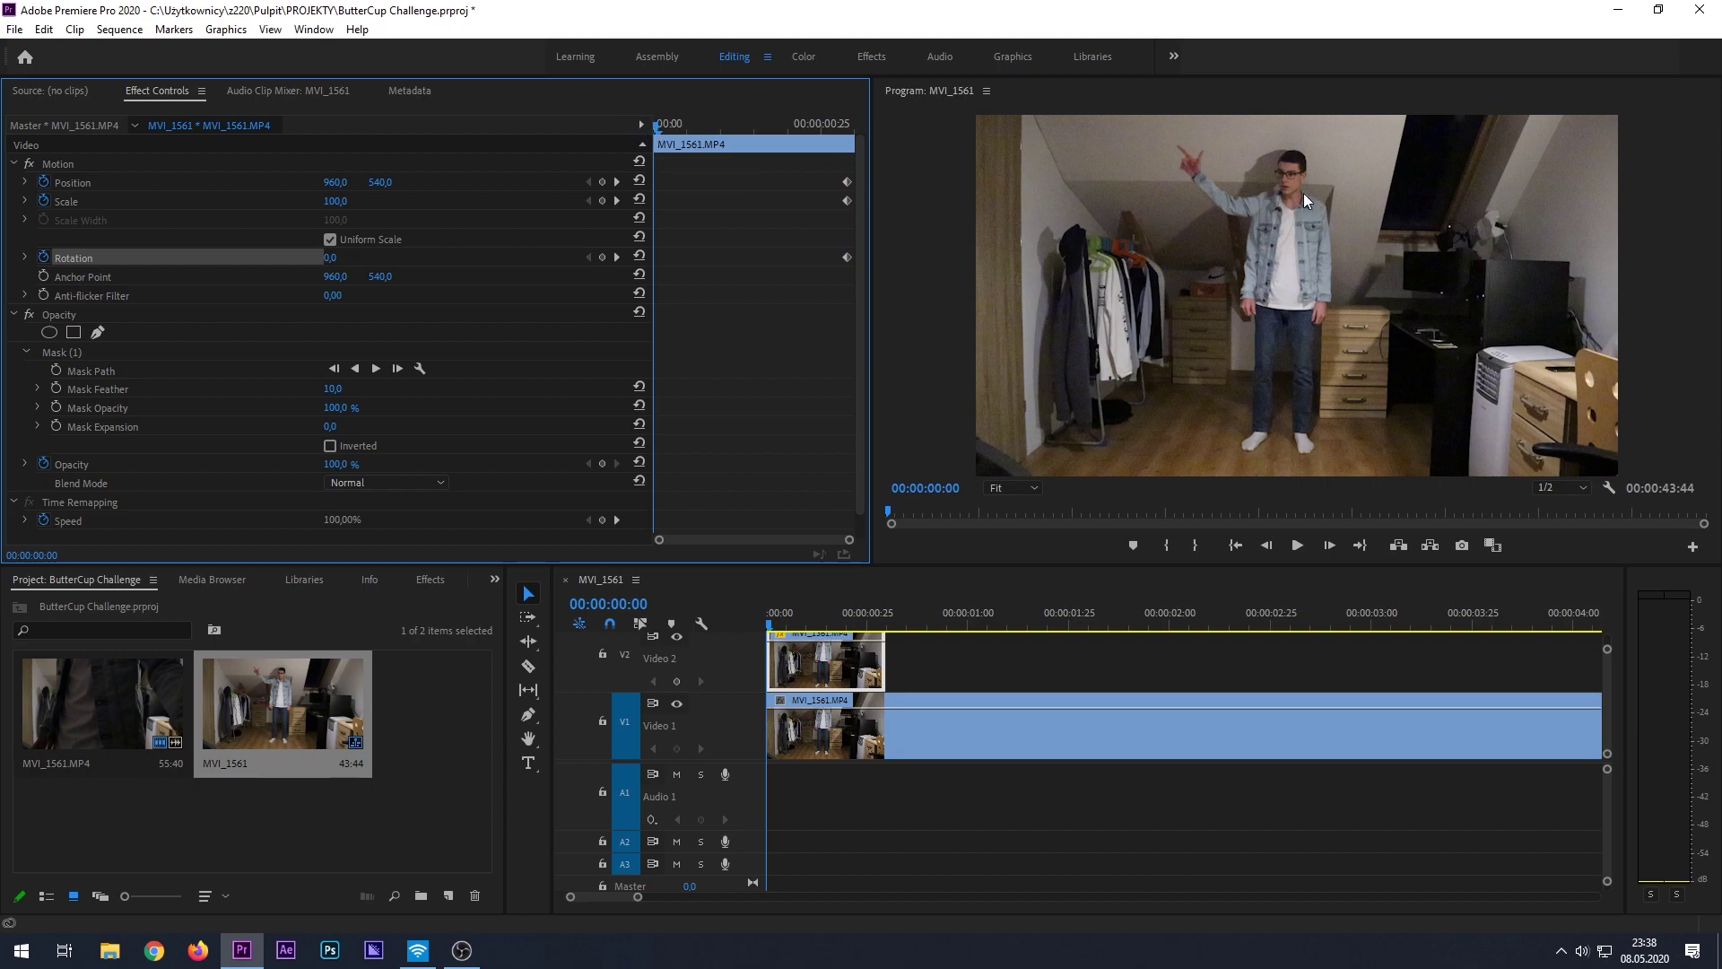
- At the clip's start, give the Video 2 arm cut-out a Position of about -18.8, 432.8, a Scale of 200 and a Rotation of 2x
click(1236, 196)
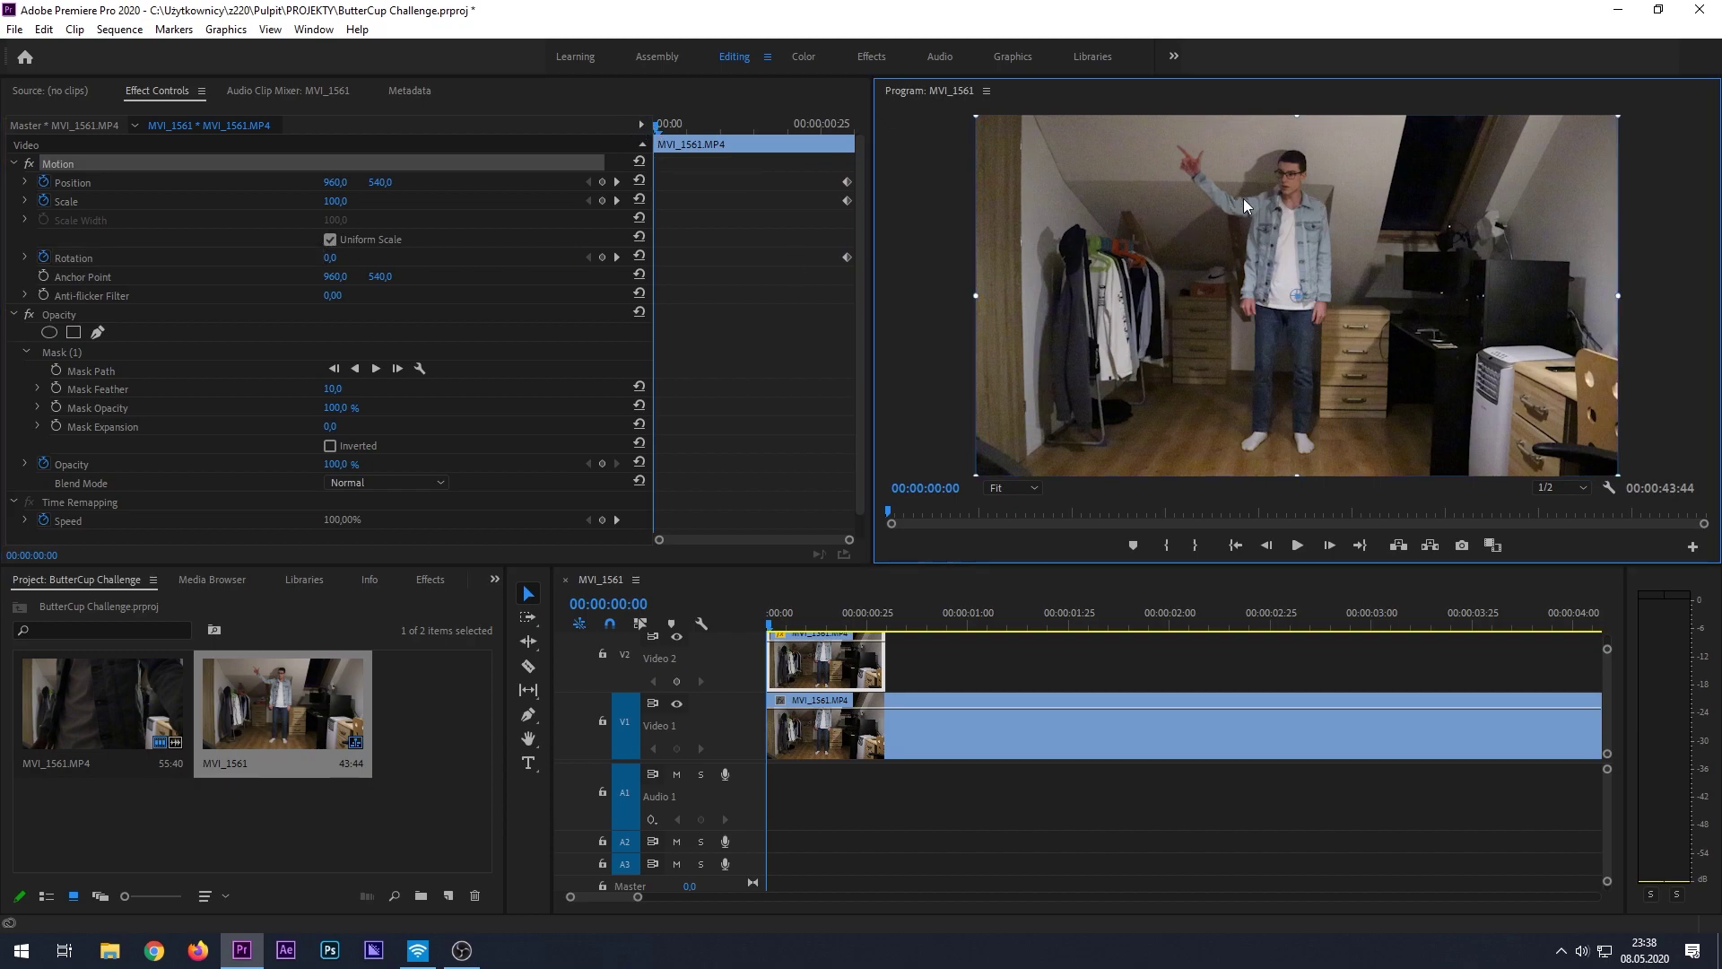
drag(1410, 209, 1083, 172)
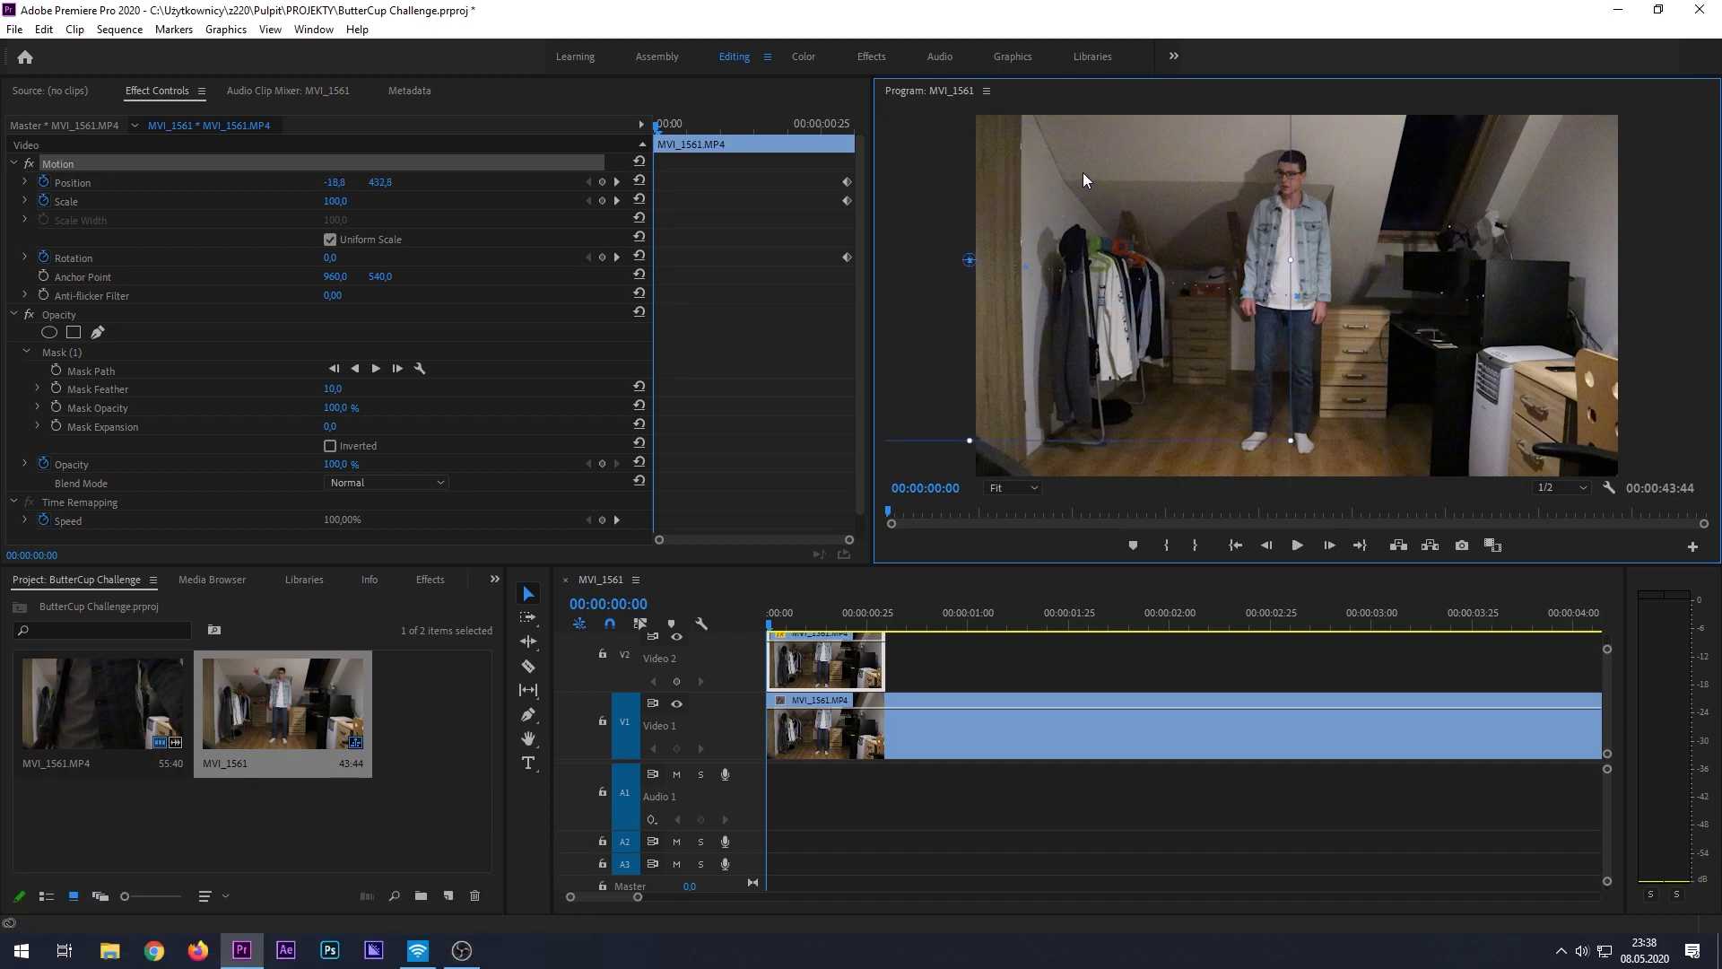
click(327, 199)
text(200)
key(Tab)
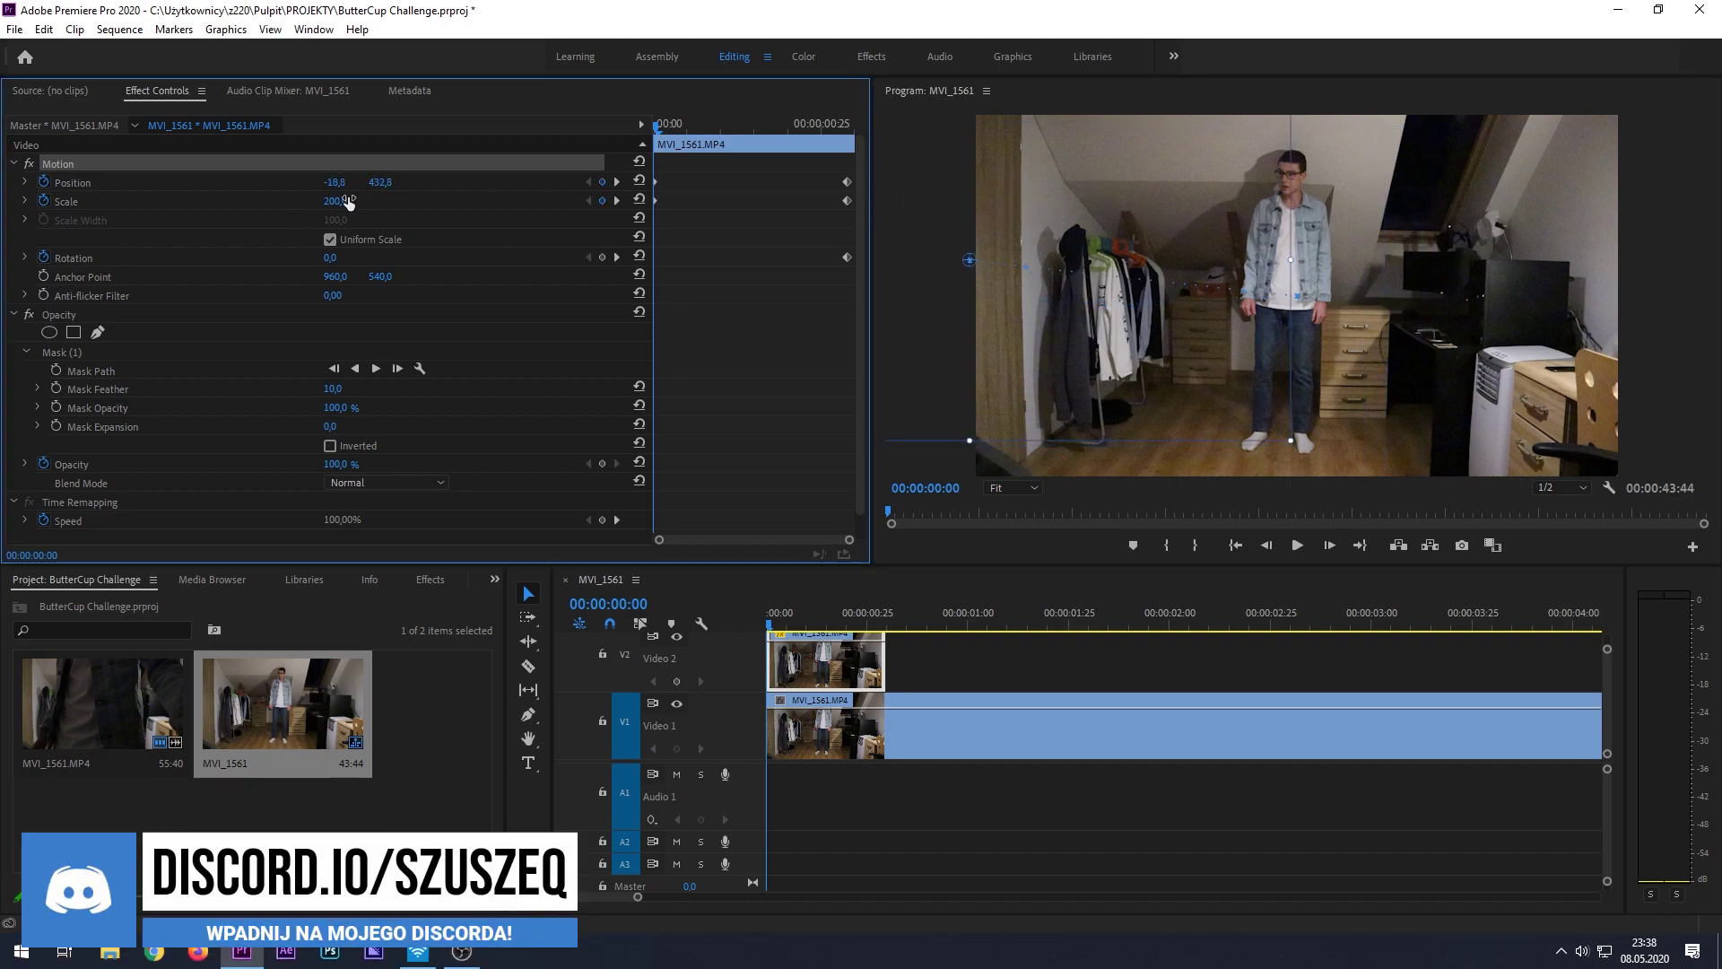
text(2x)
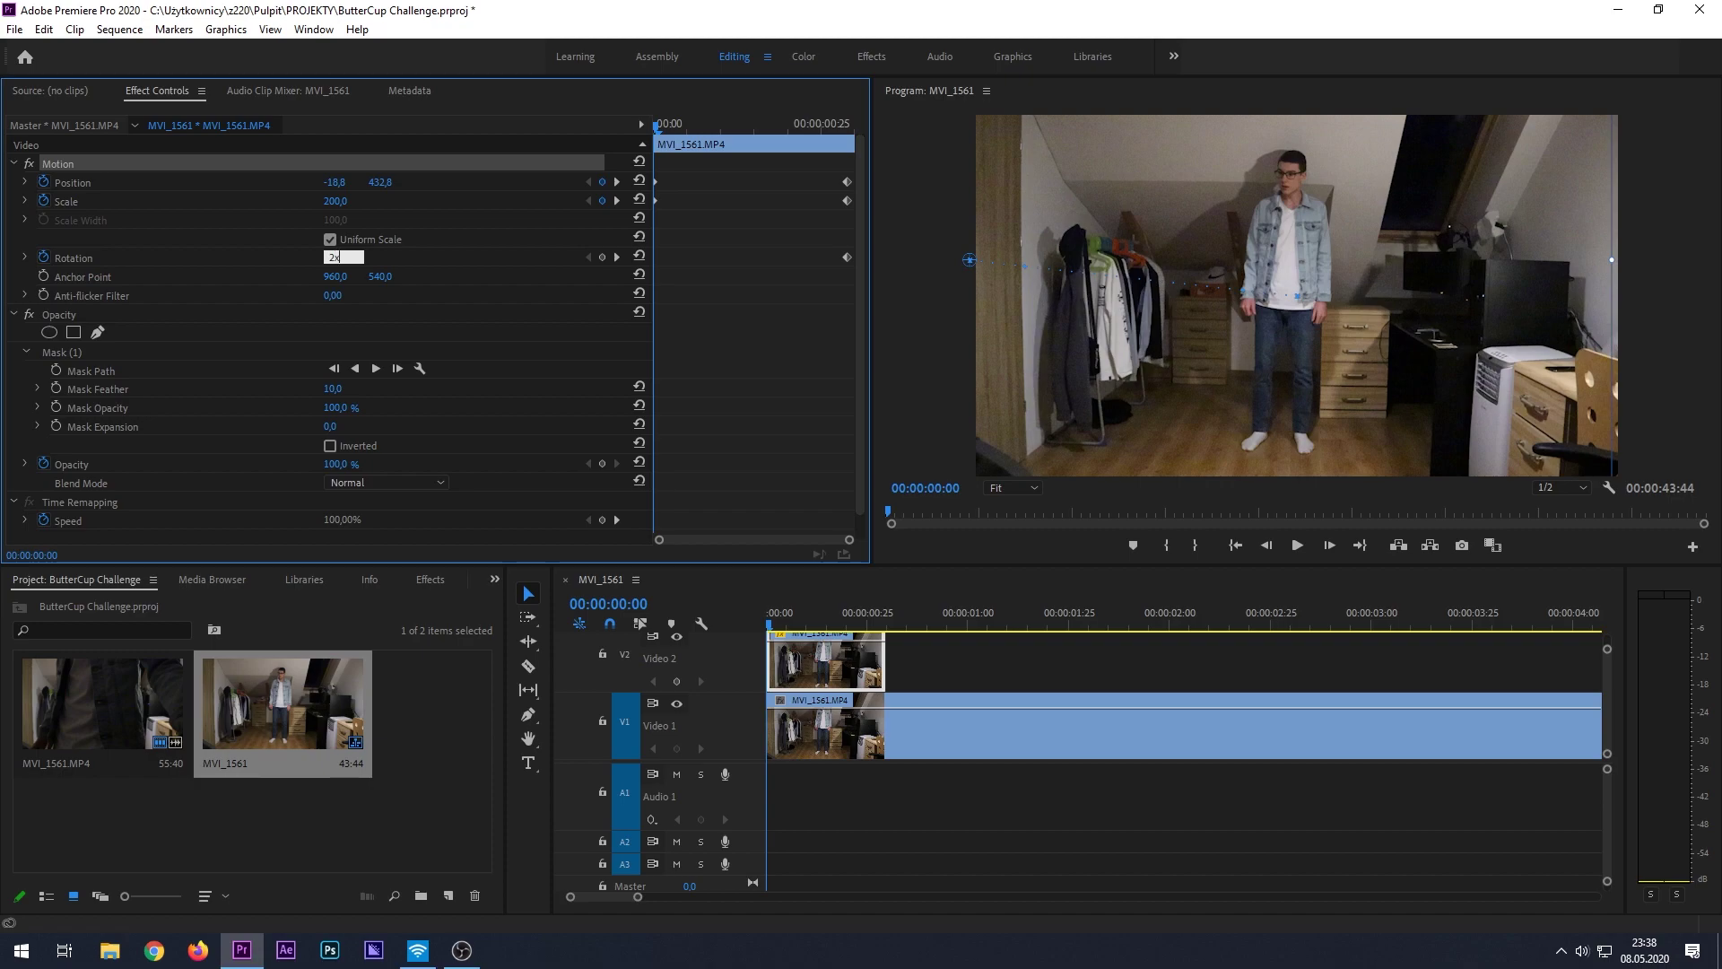
- Play the sequence from the beginning to review the first arm's animation
click(1299, 545)
click(812, 619)
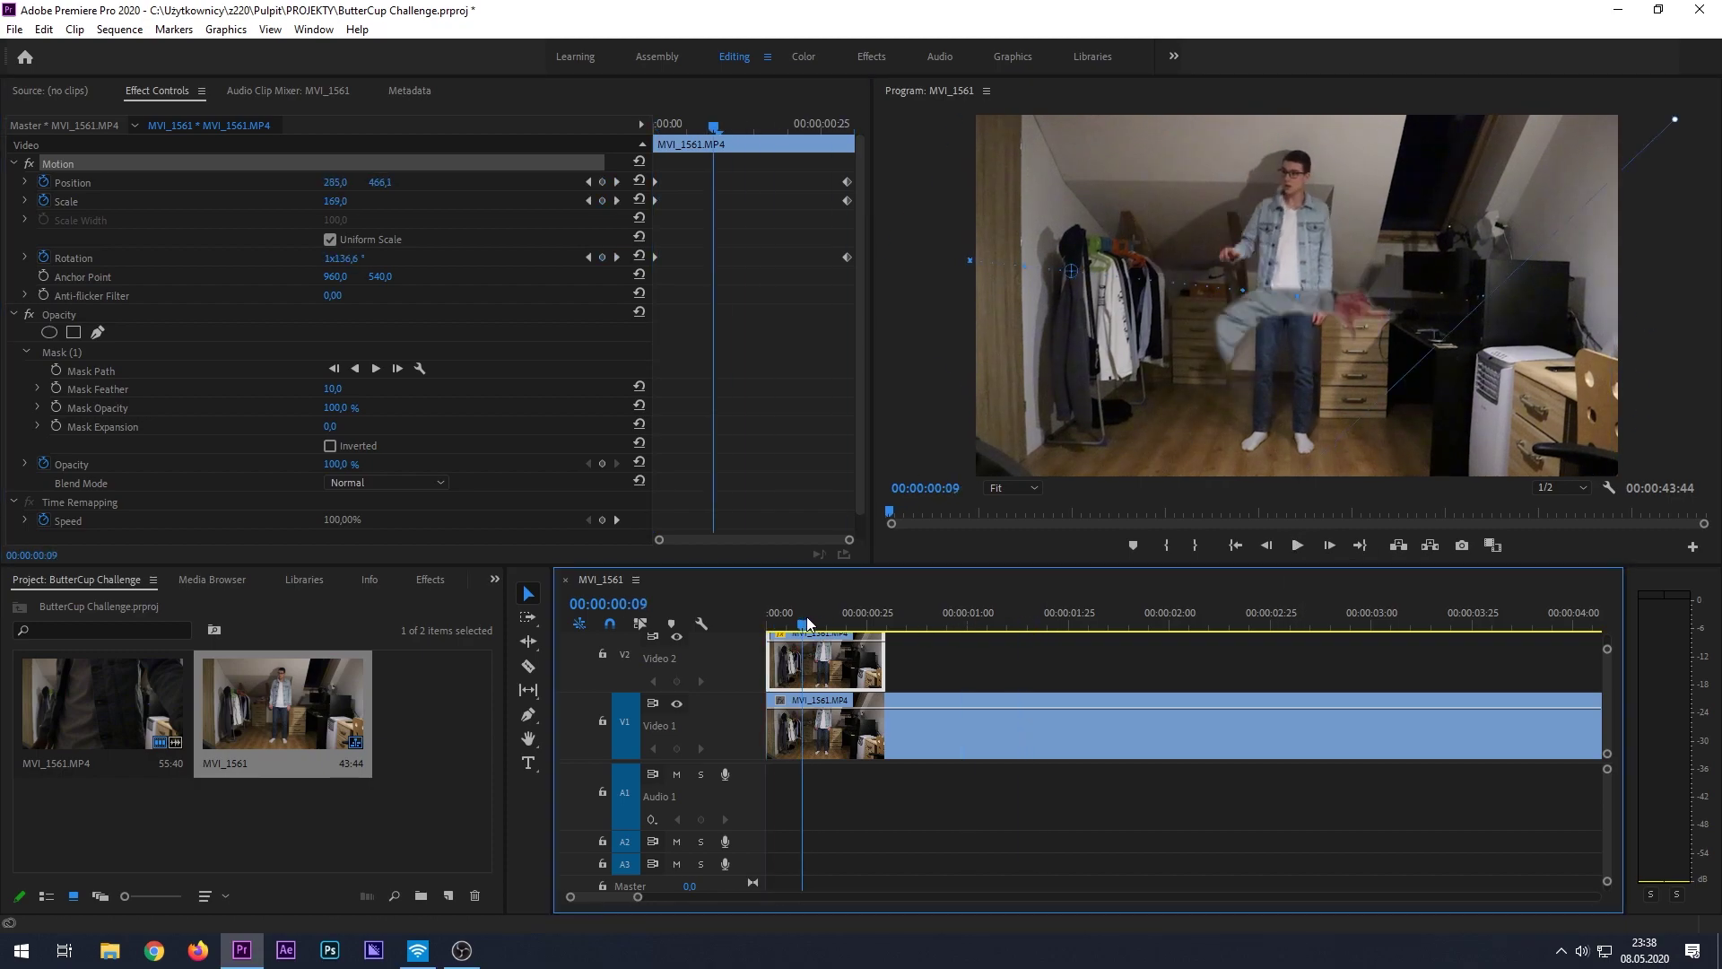
drag(814, 612, 739, 604)
key(space)
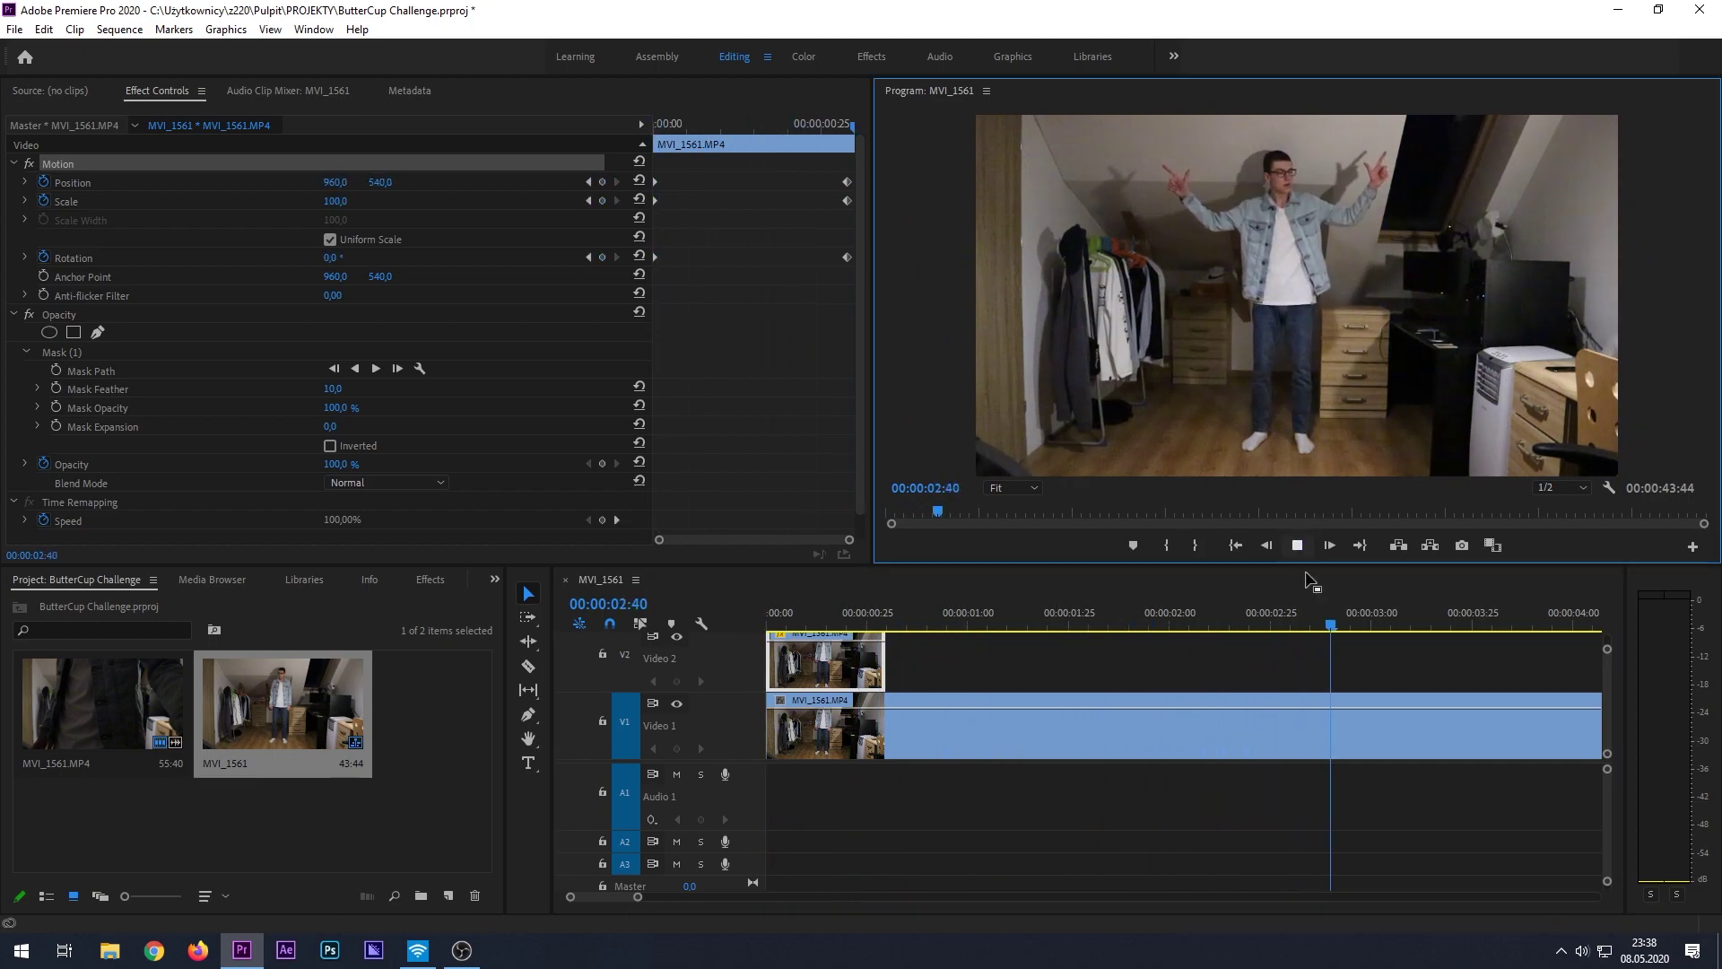
key(space)
- Place the playhead at 00:00:02:17 and duplicate the Video 1 clip onto Video 3, aligned with the sequence start
drag(1330, 625, 1238, 644)
scroll(1613, 713, up, 3)
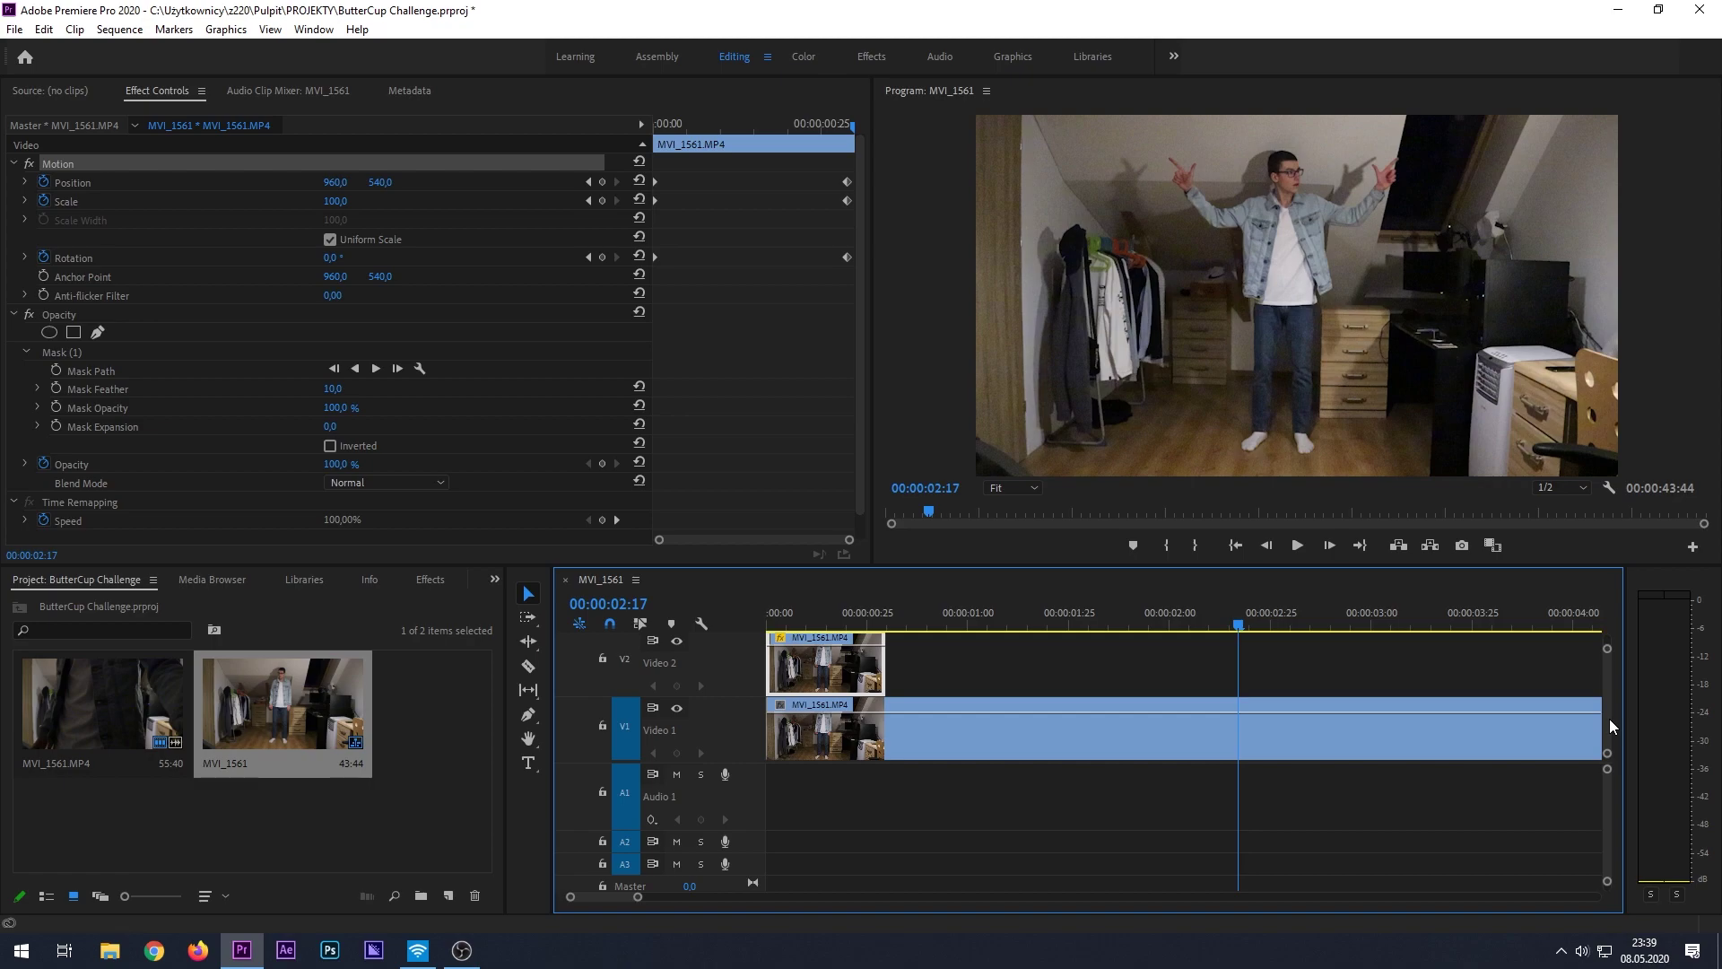
scroll(1611, 713, down, 3)
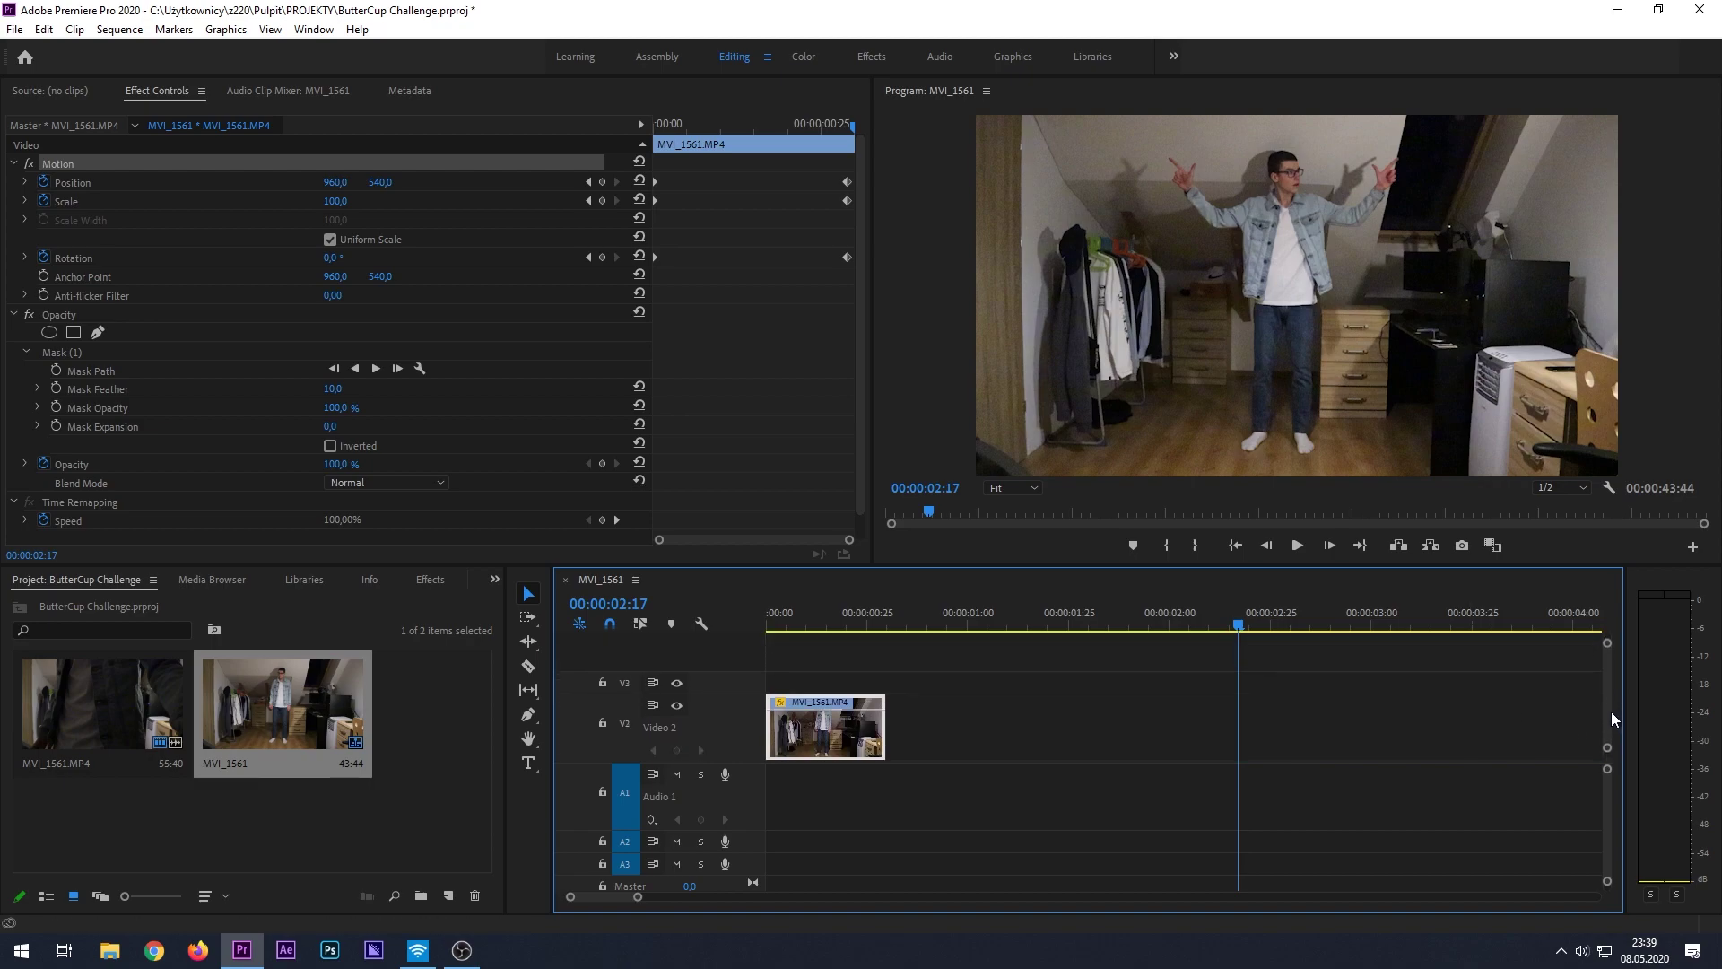
click(1009, 735)
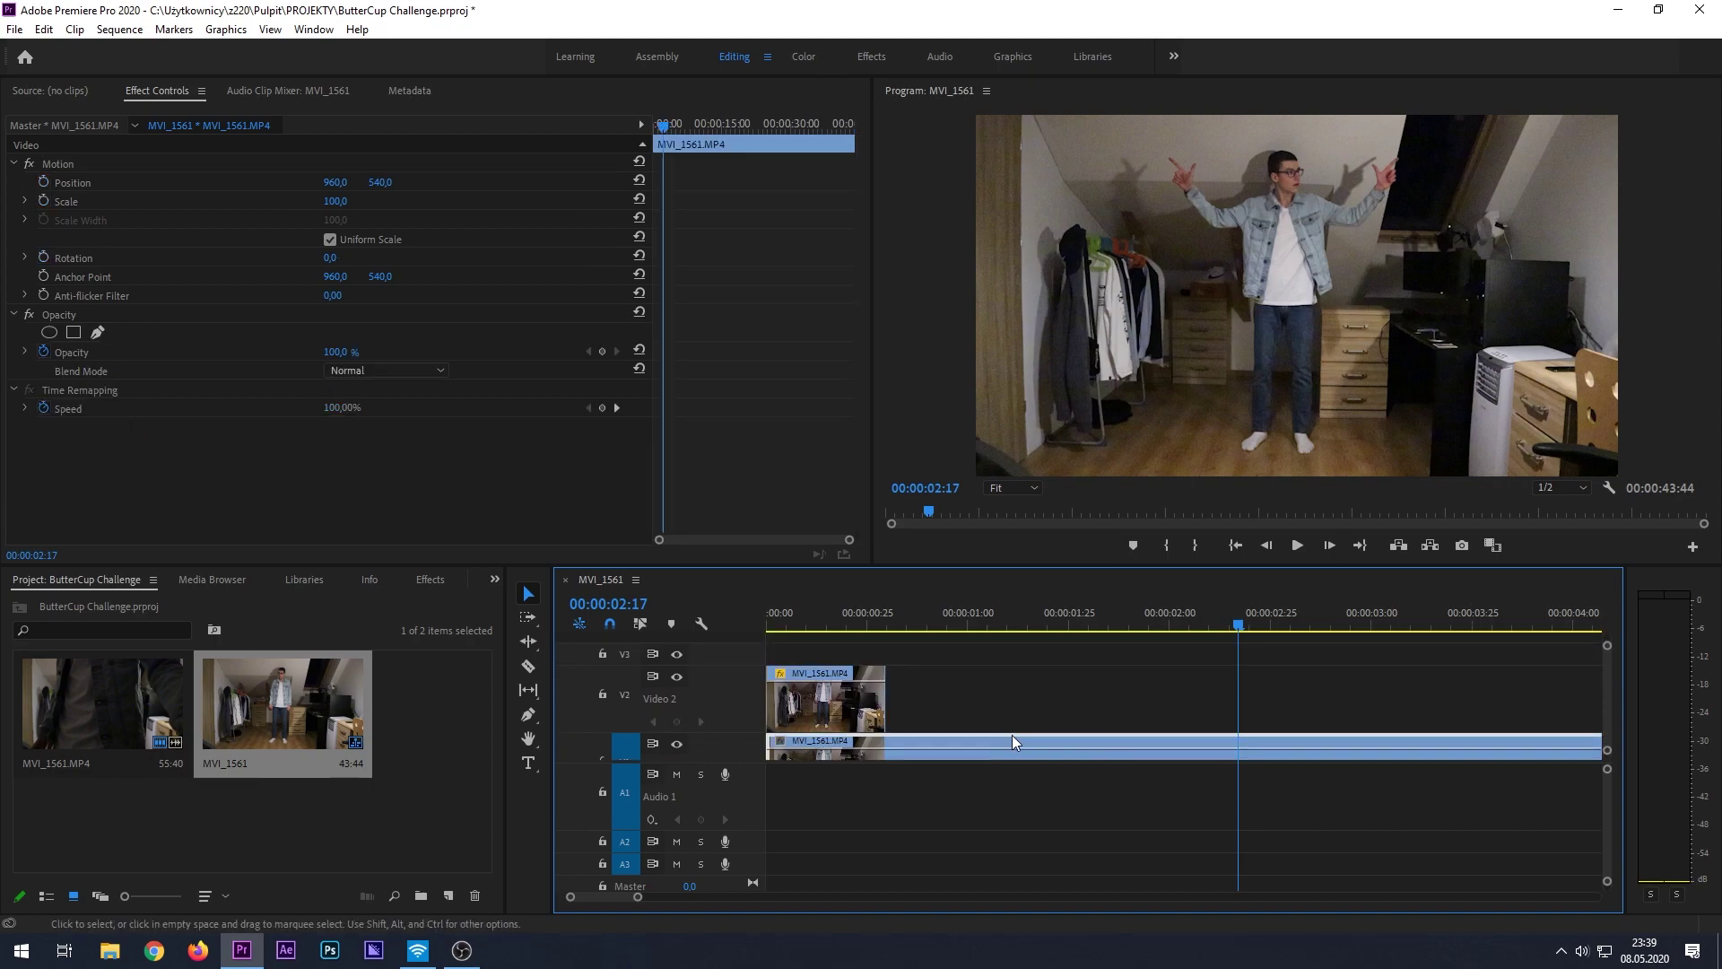
drag(1012, 739, 986, 658)
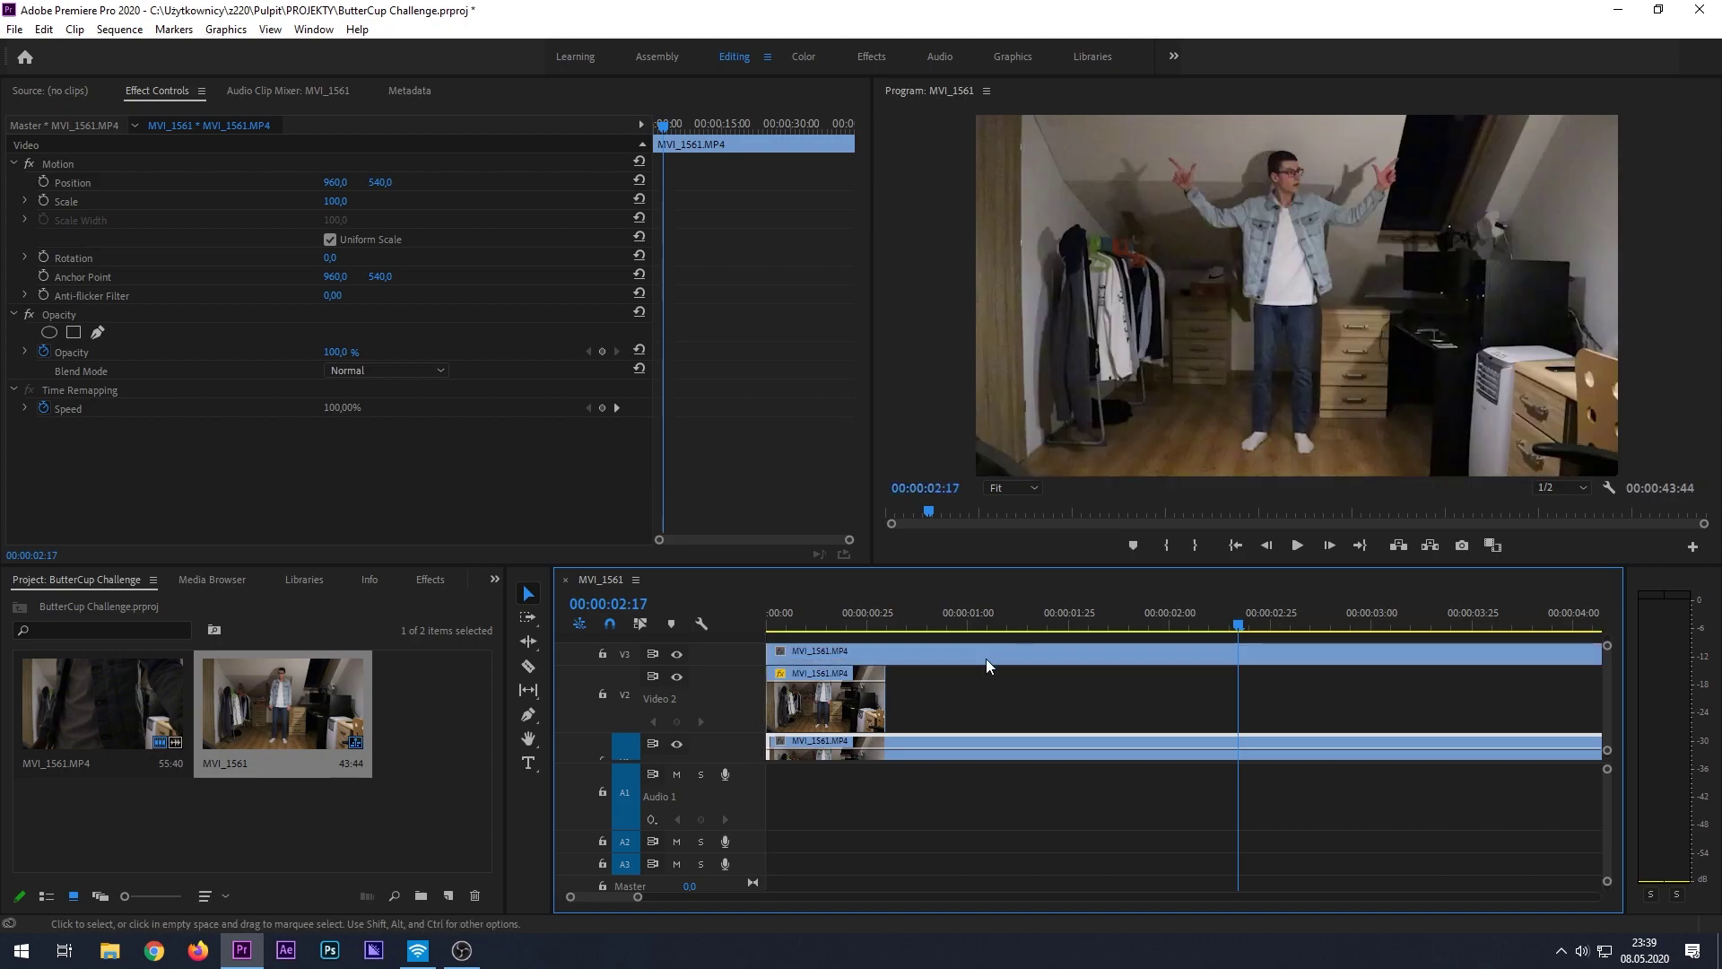
- Expand the Video 3 track and shorten its clip to end at the playhead, 00:00:02:17
double_click(743, 658)
key(minus)
key(minus)
key(minus)
key(minus)
key(minus)
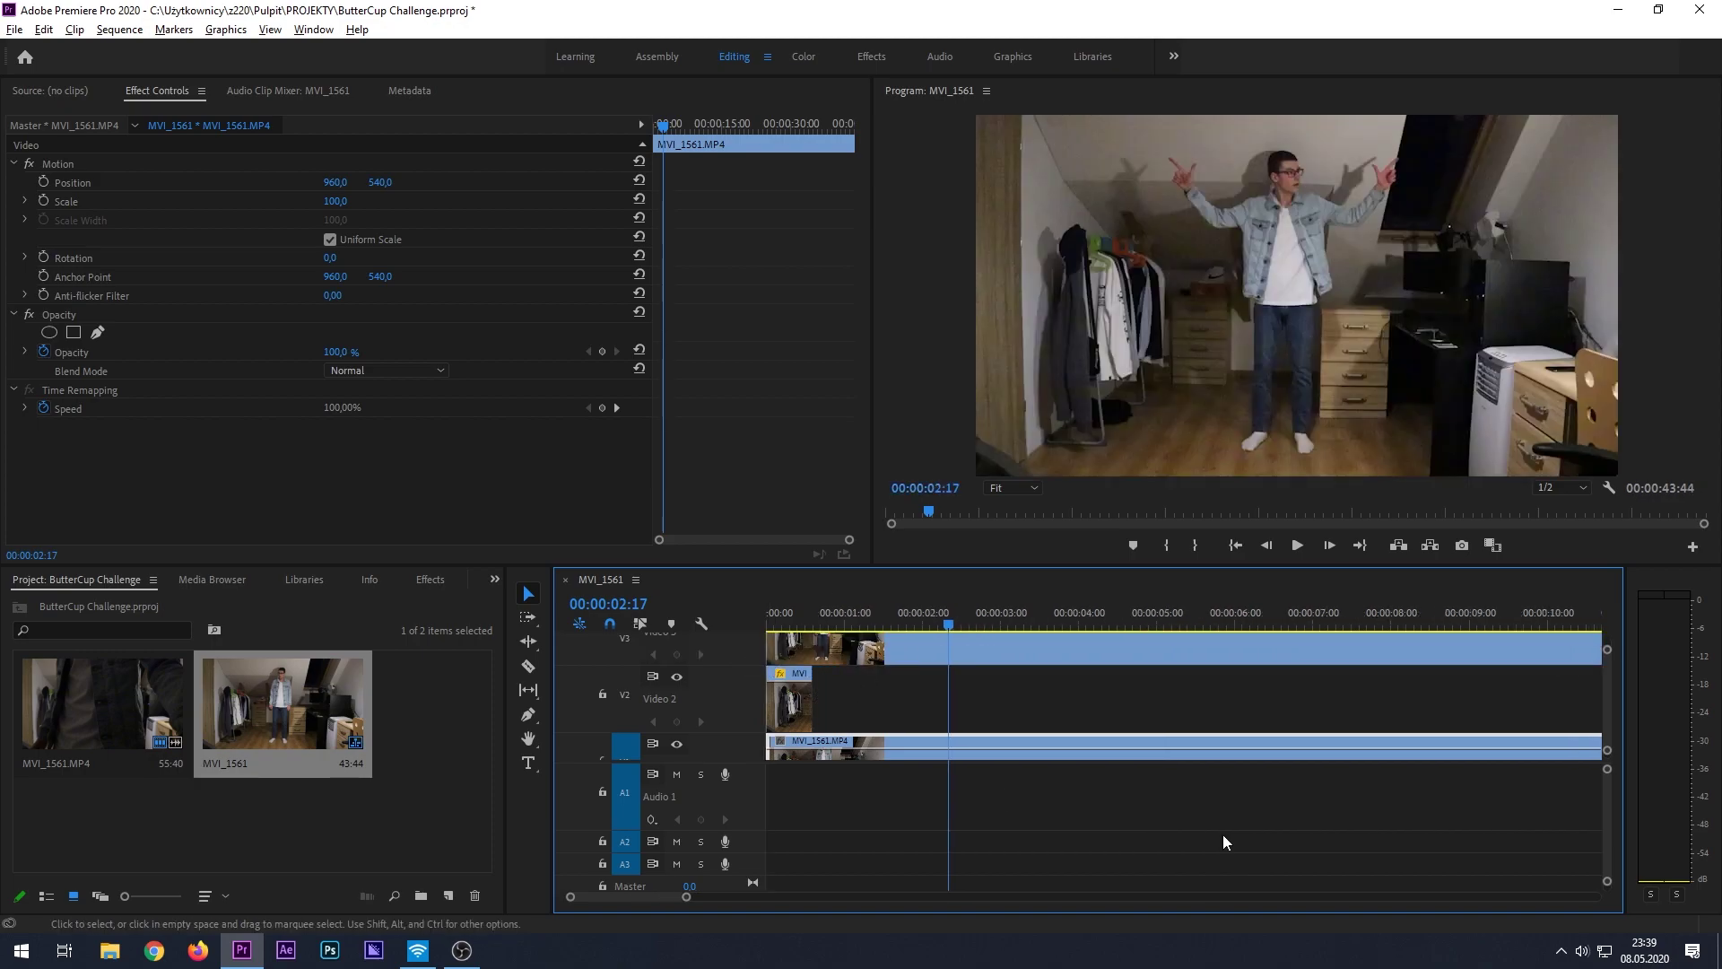
key(minus)
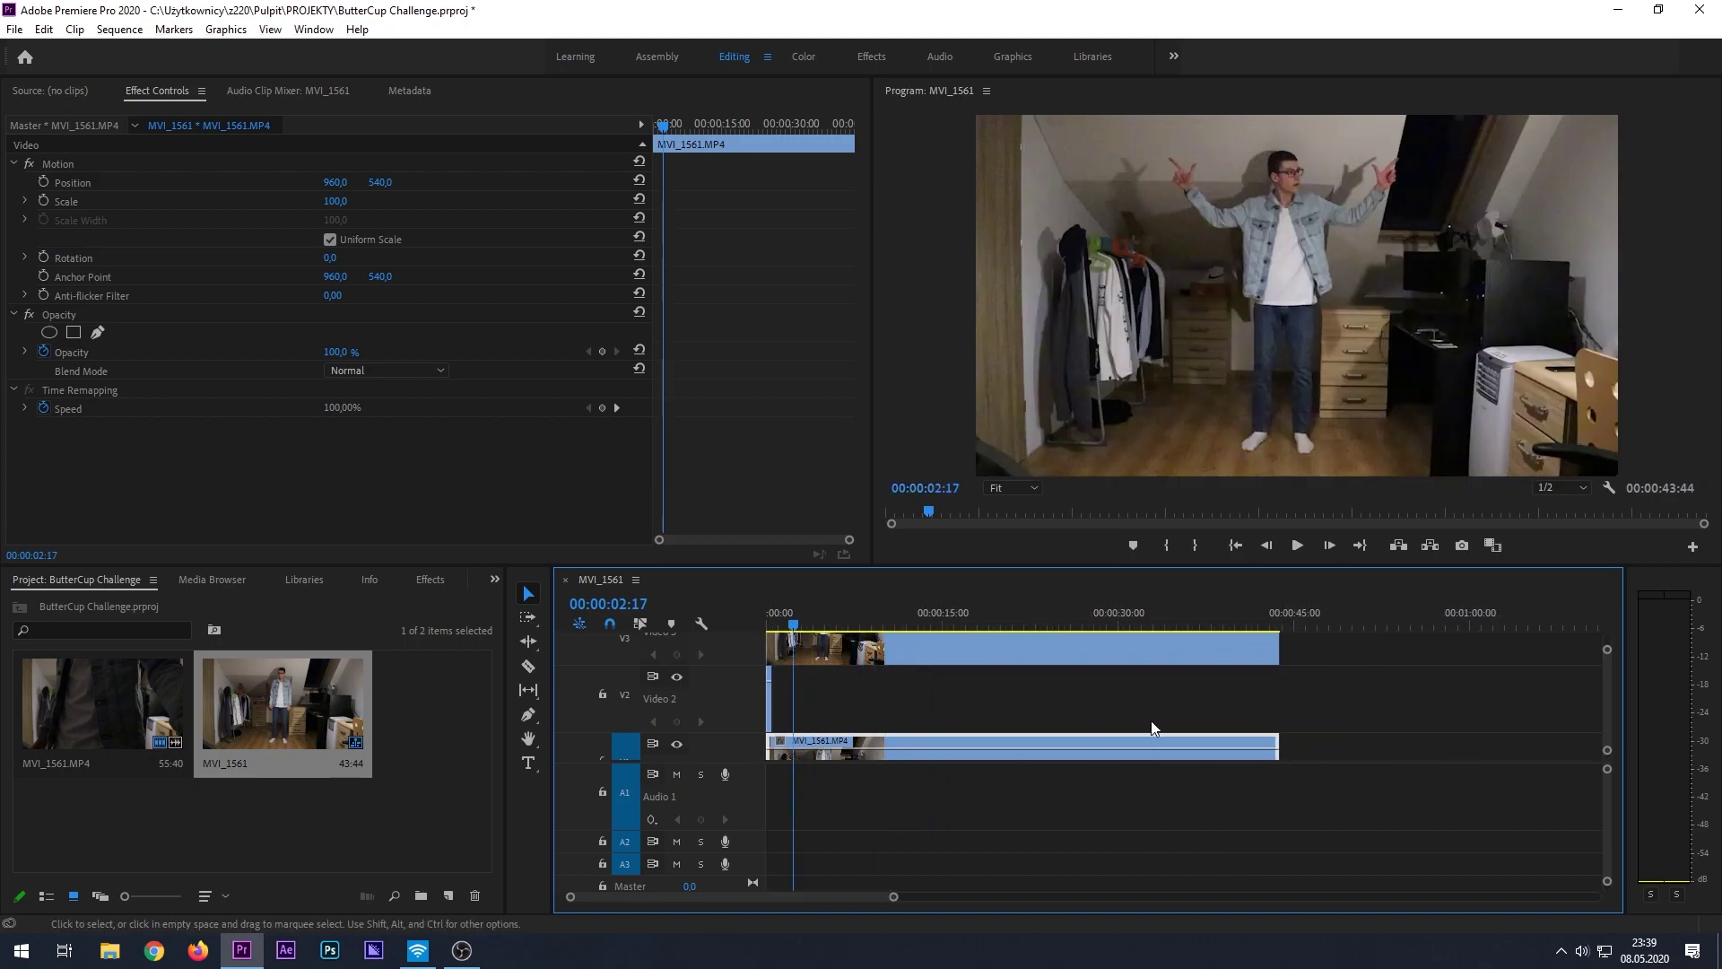
drag(1276, 648, 787, 653)
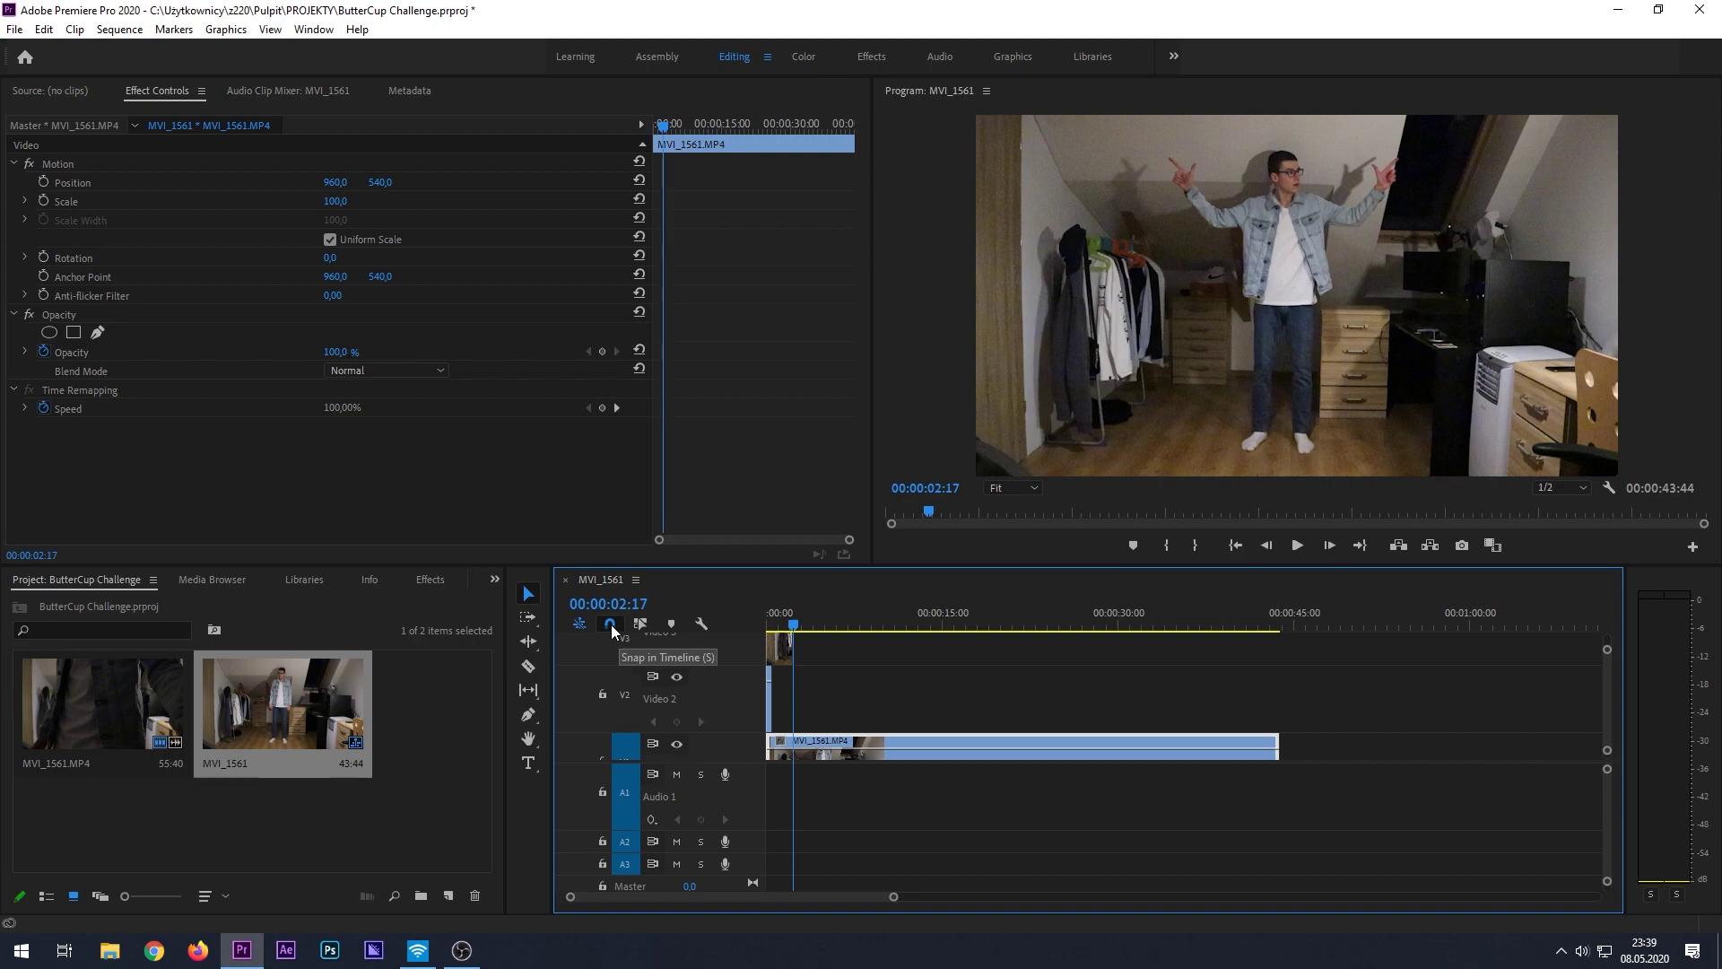
- Apply a frame hold to the shortened Video 3 clip with Hold On enabled
click(779, 650)
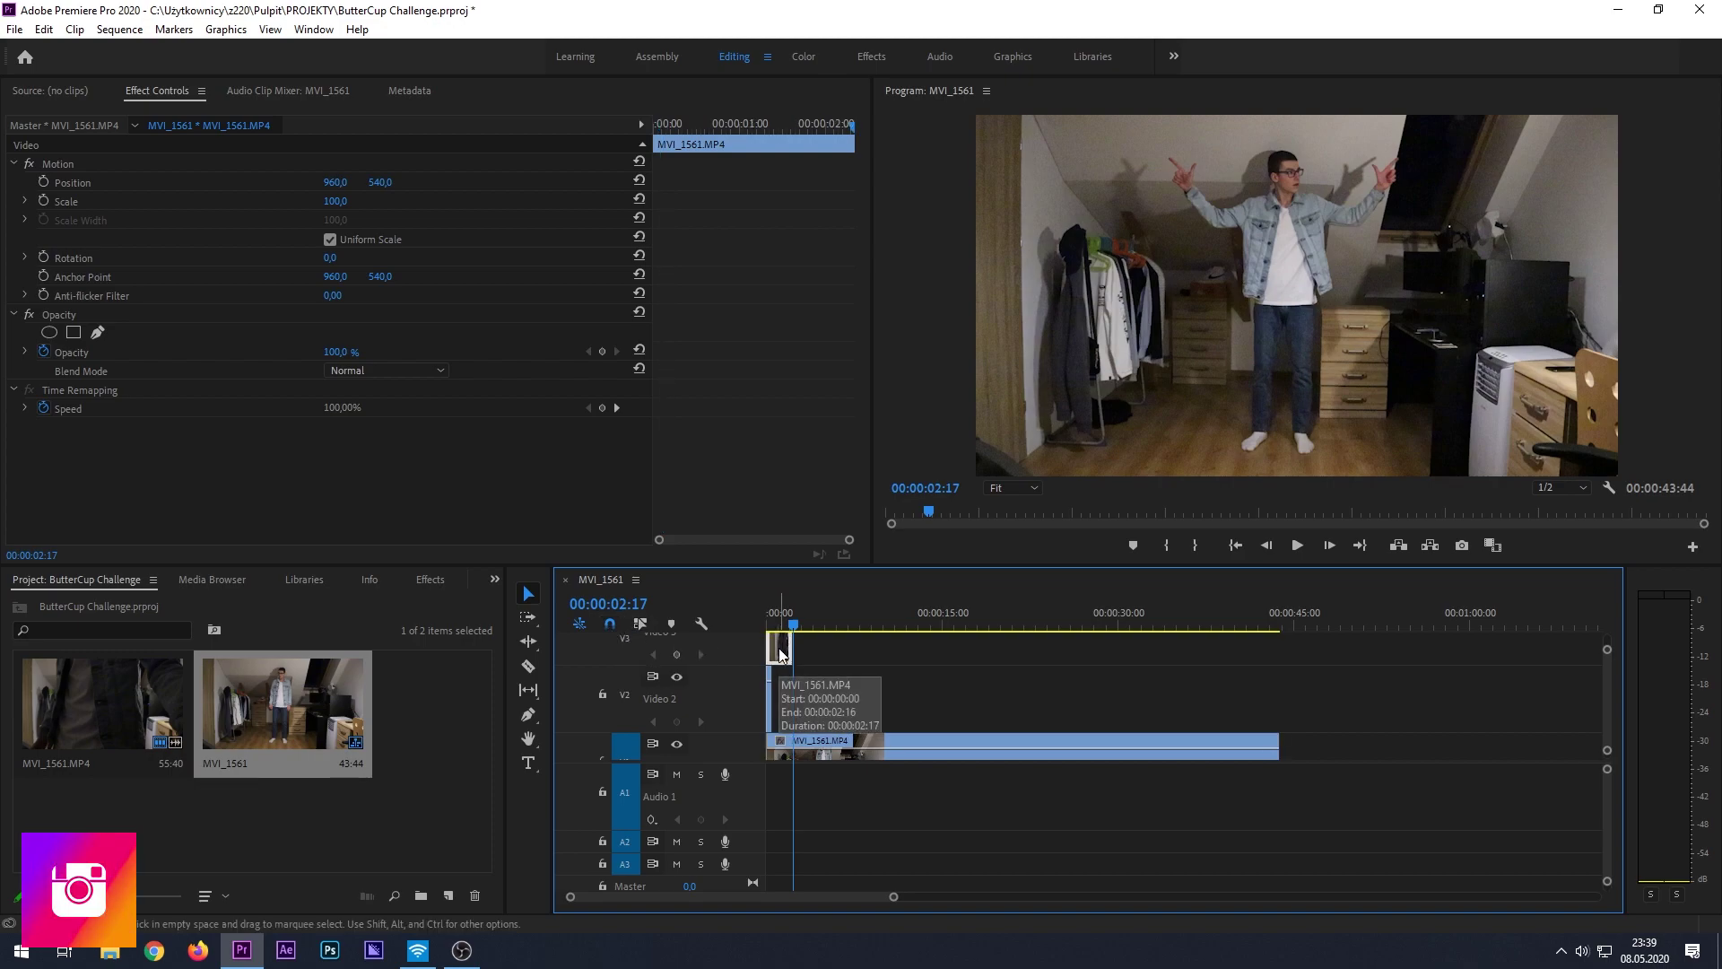
right_click(781, 653)
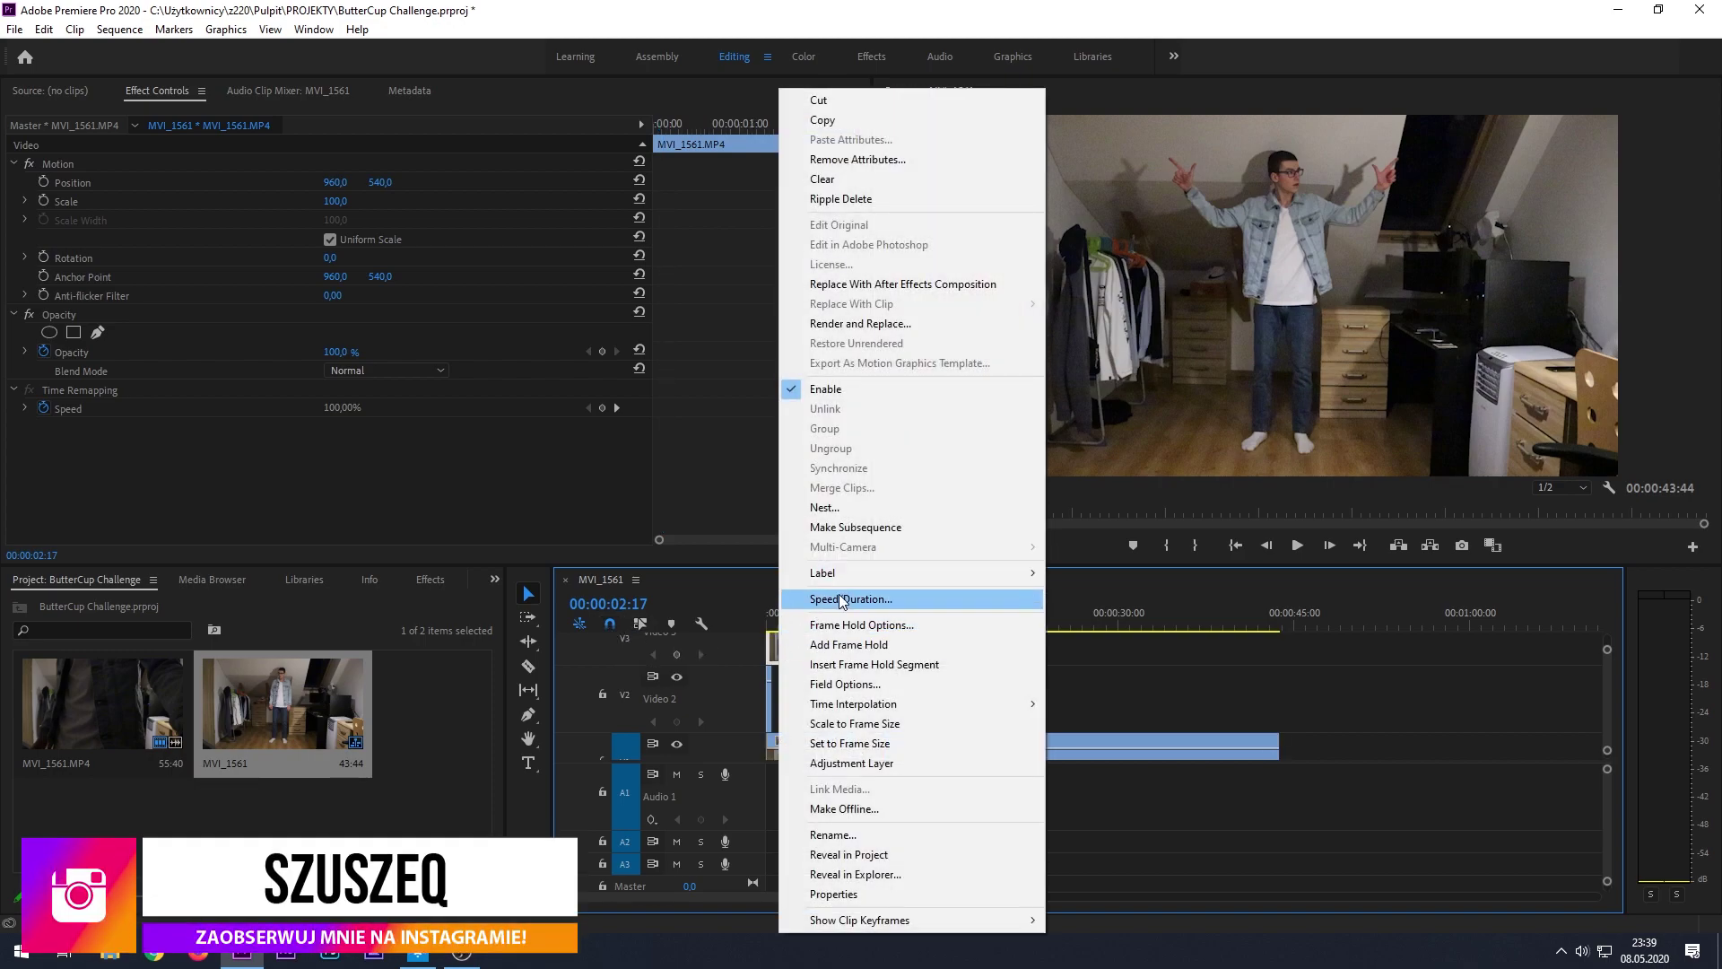
click(861, 624)
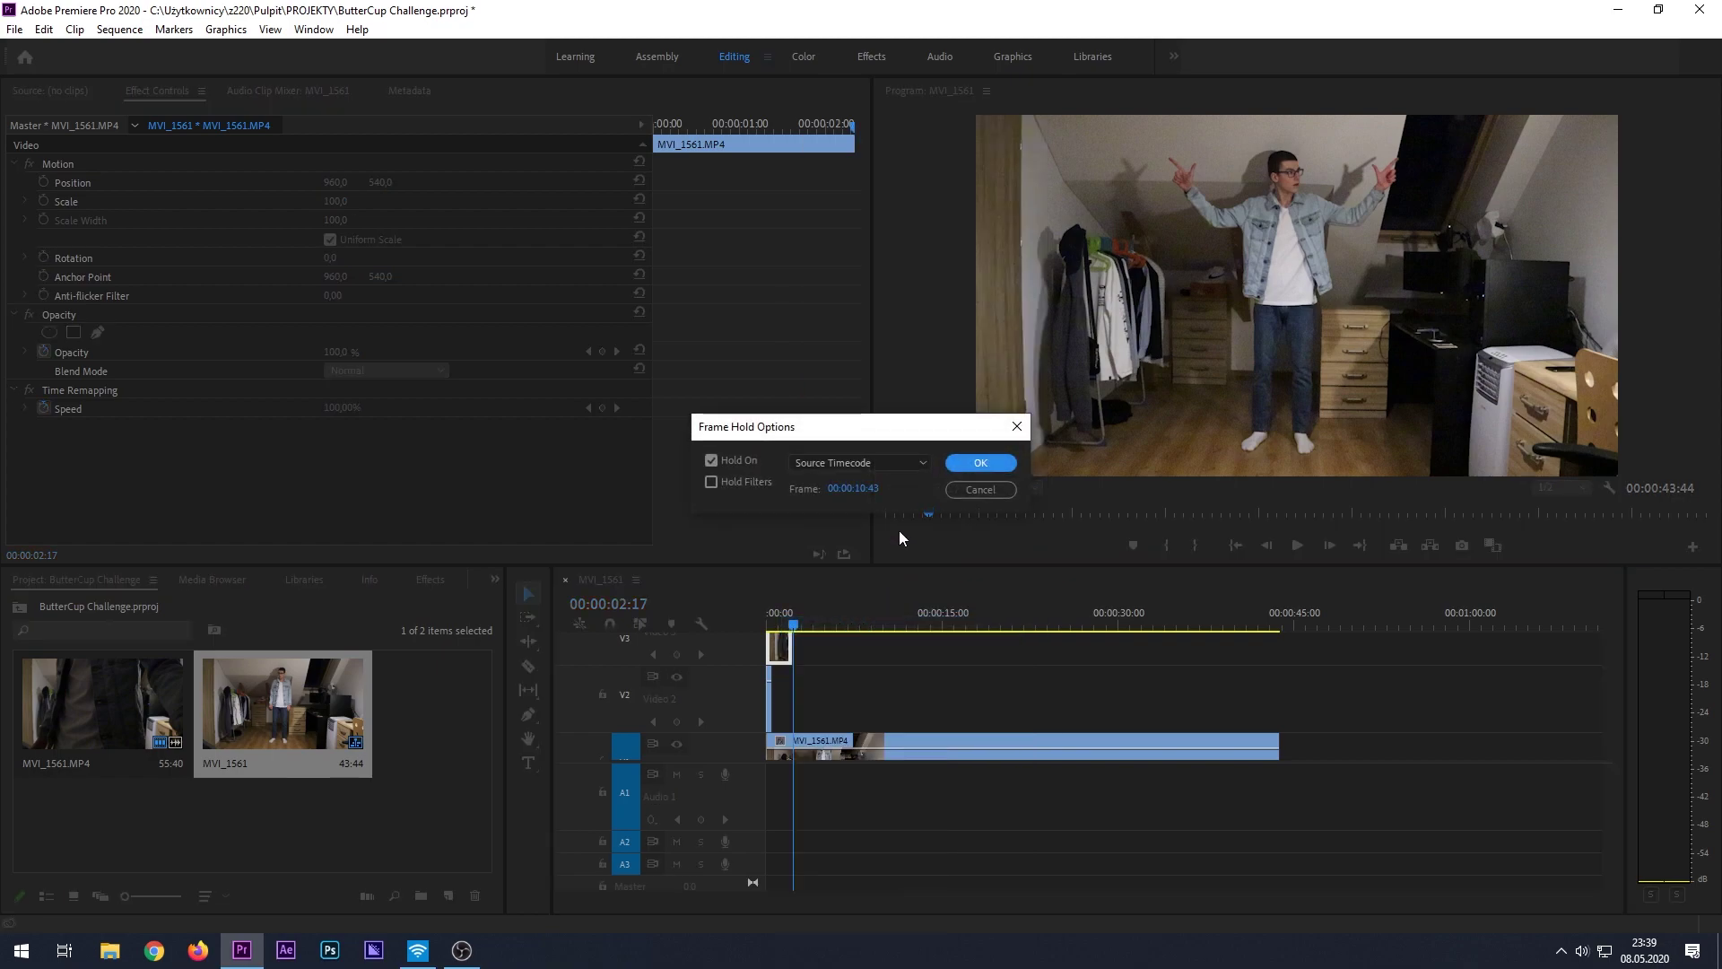
click(978, 466)
- At 00:00:02:16, start a freehand opacity mask on the Video 3 clip along the underside of the man's other raised arm, from the armpit
drag(852, 125, 850, 127)
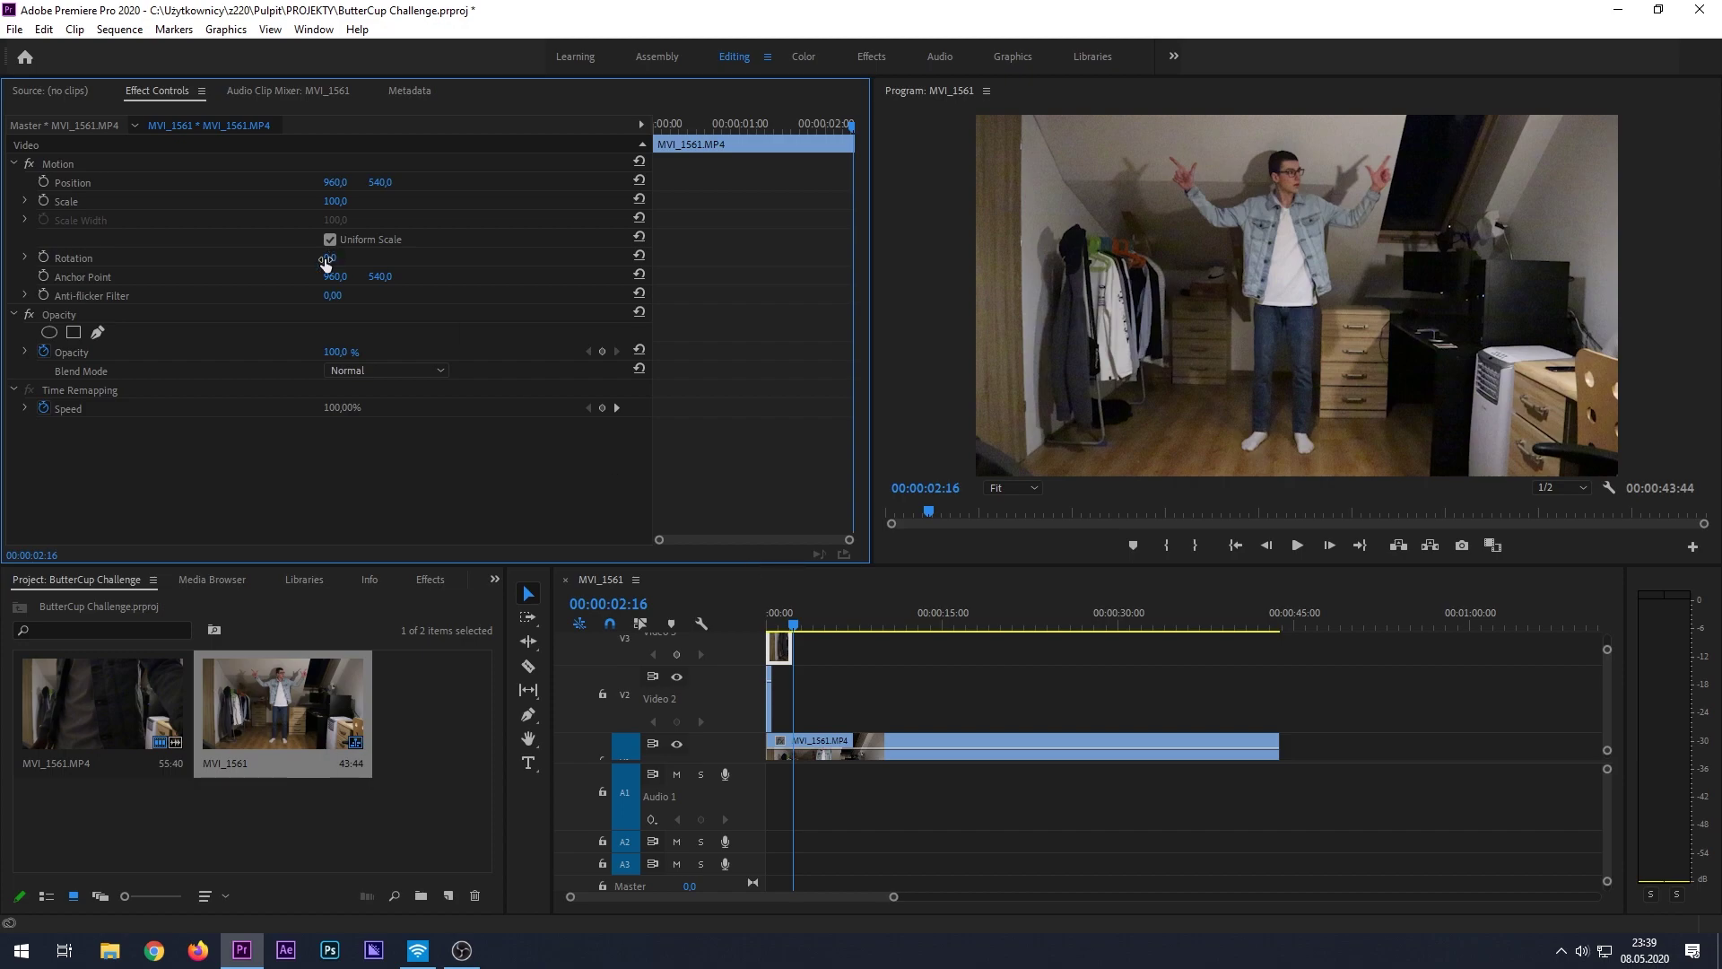
click(101, 330)
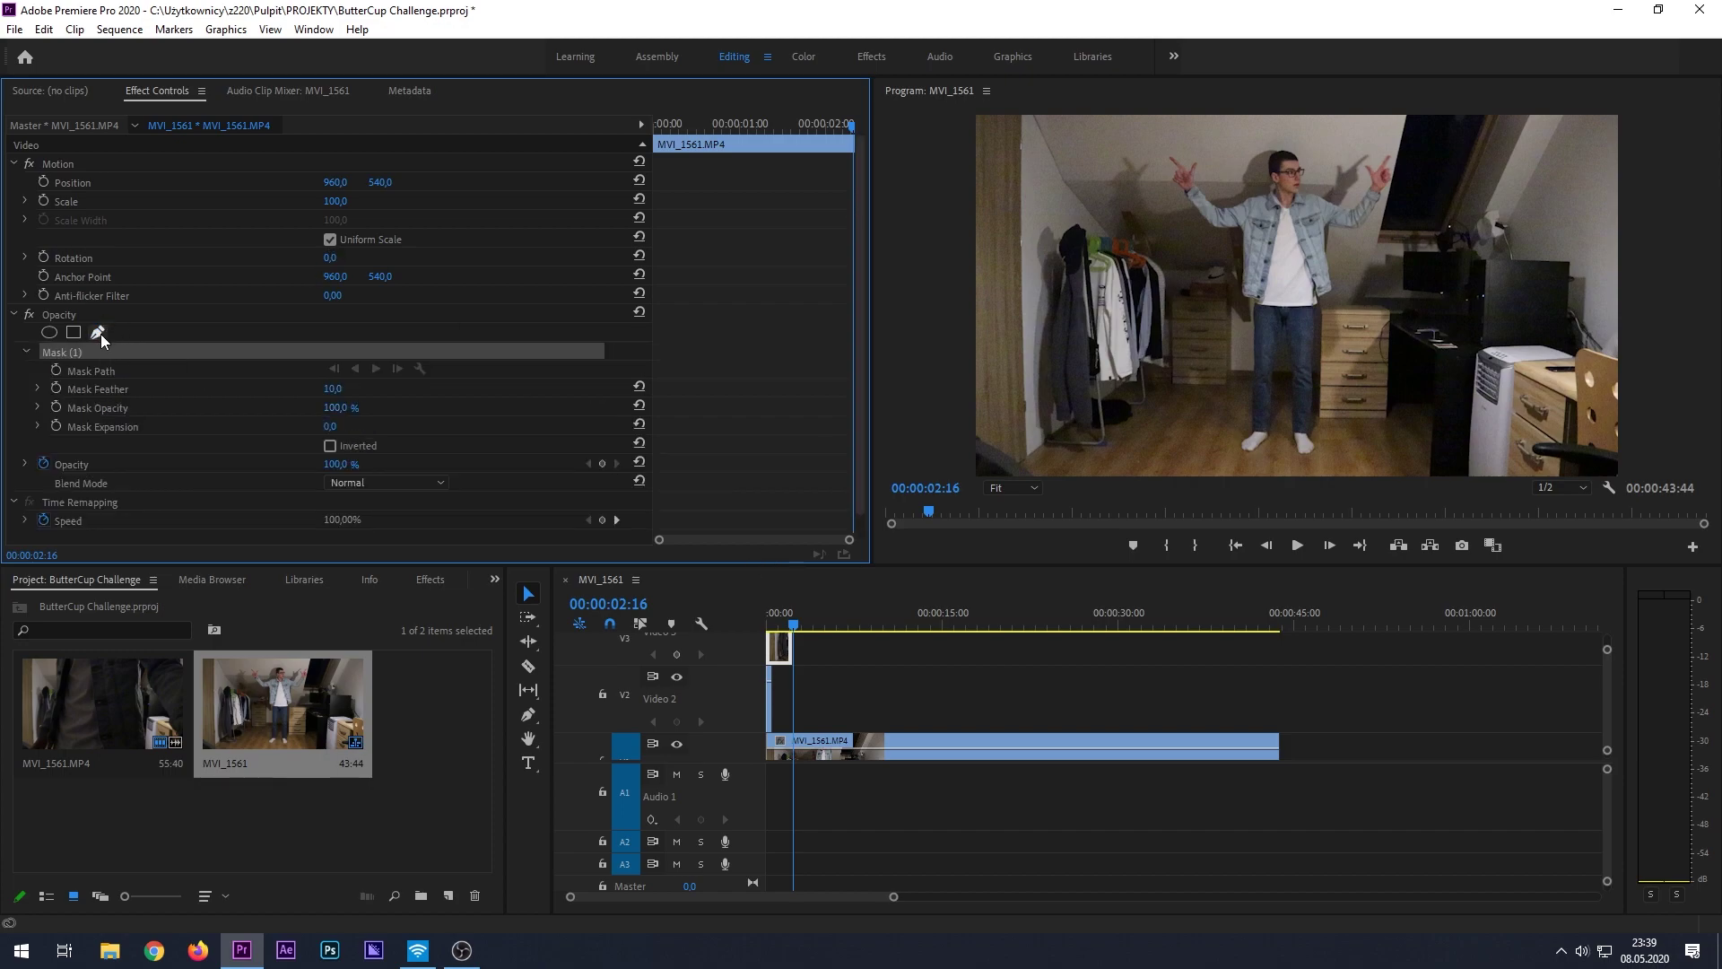
click(1014, 487)
click(1022, 670)
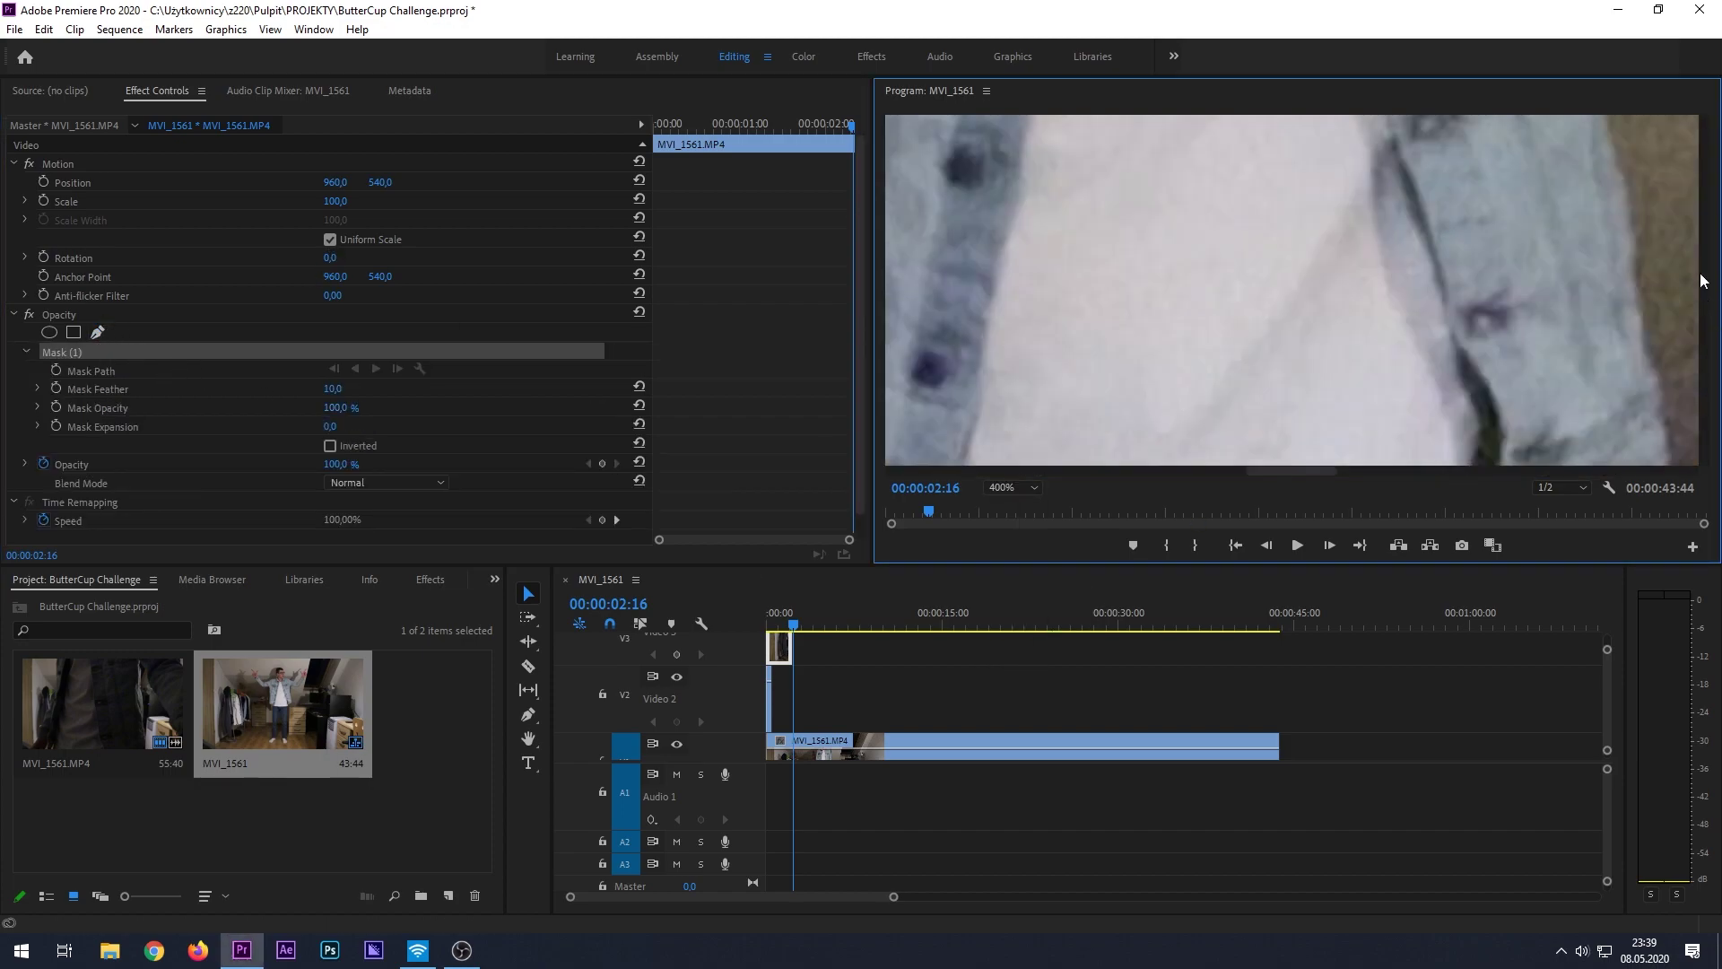
drag(1703, 280, 1703, 212)
drag(1302, 470, 1373, 468)
drag(1710, 210, 1710, 237)
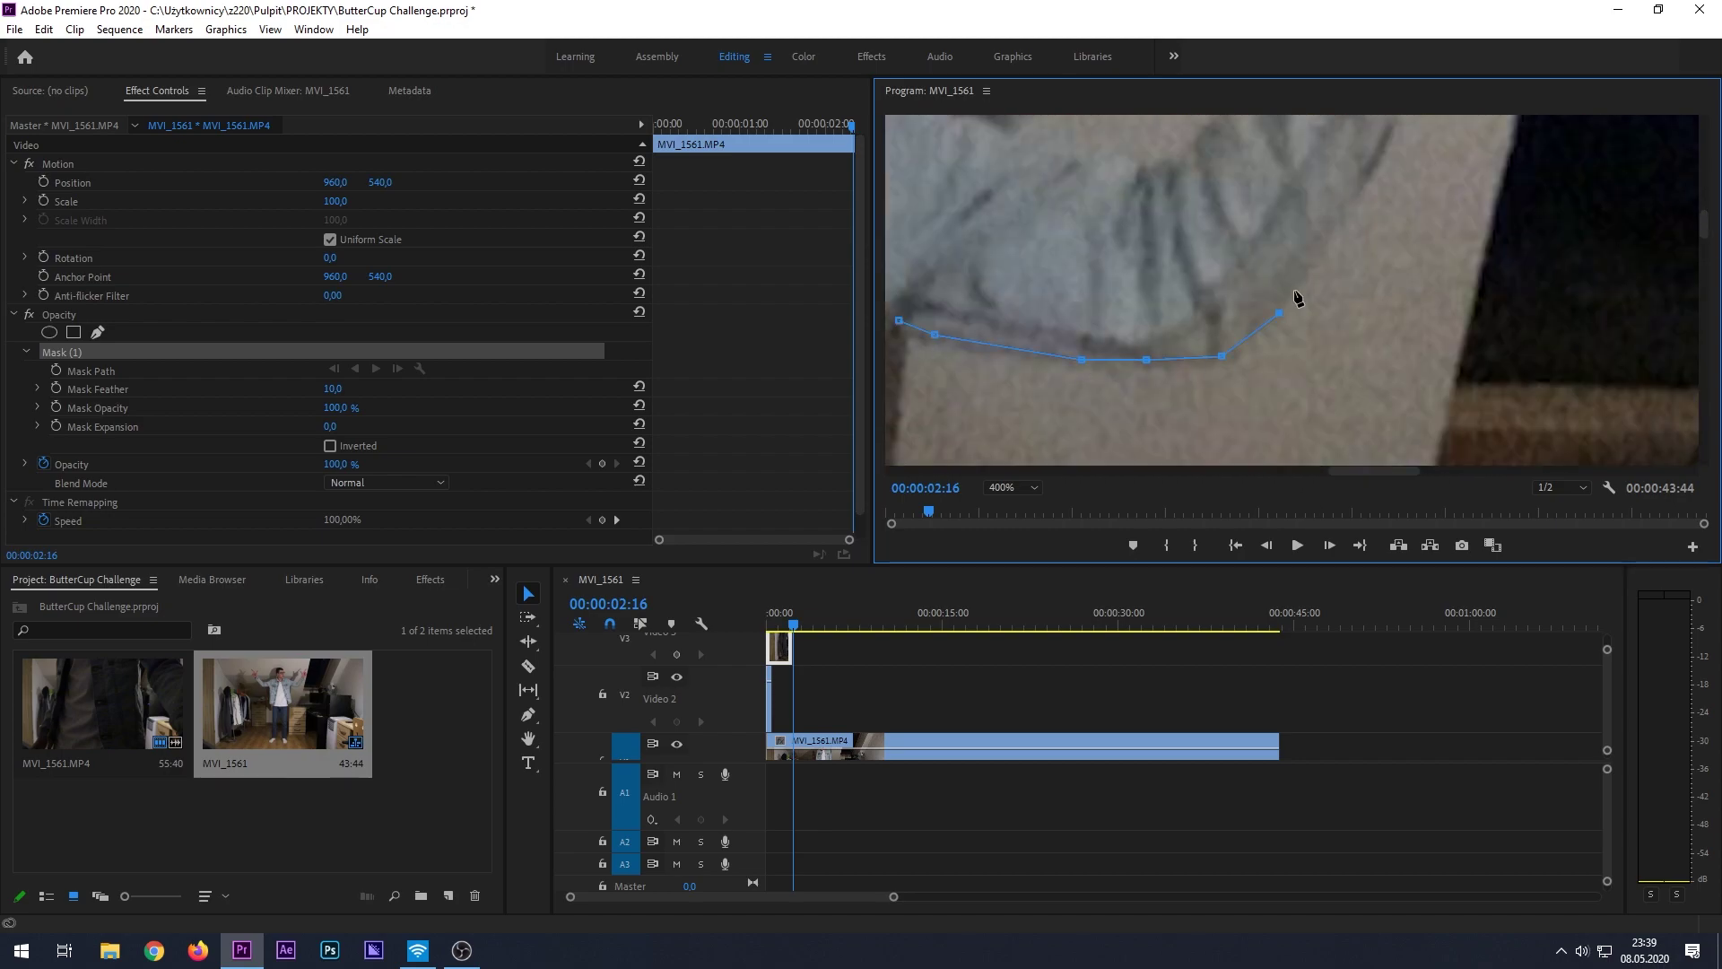
- Trace the mask around the hand and back along the arm's upper edge, and close it at the armpit
scroll(1298, 298, up, 3)
scroll(1538, 268, down, 1)
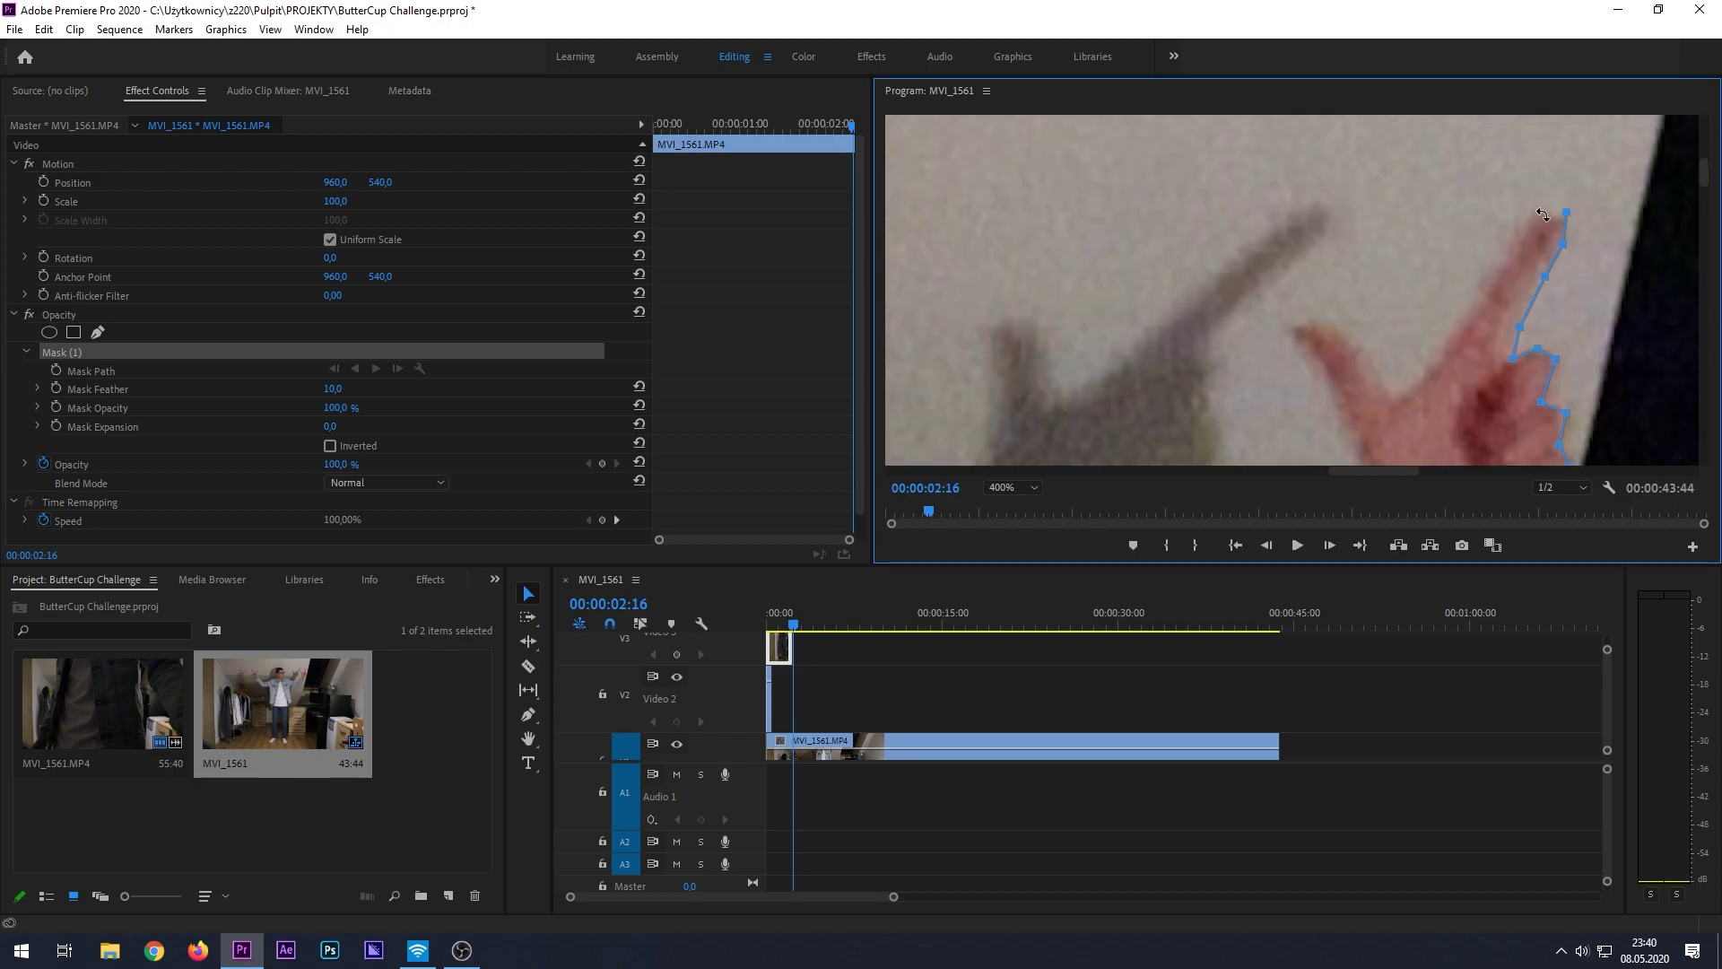
scroll(1361, 261, down, 2)
scroll(1392, 472, down, 5)
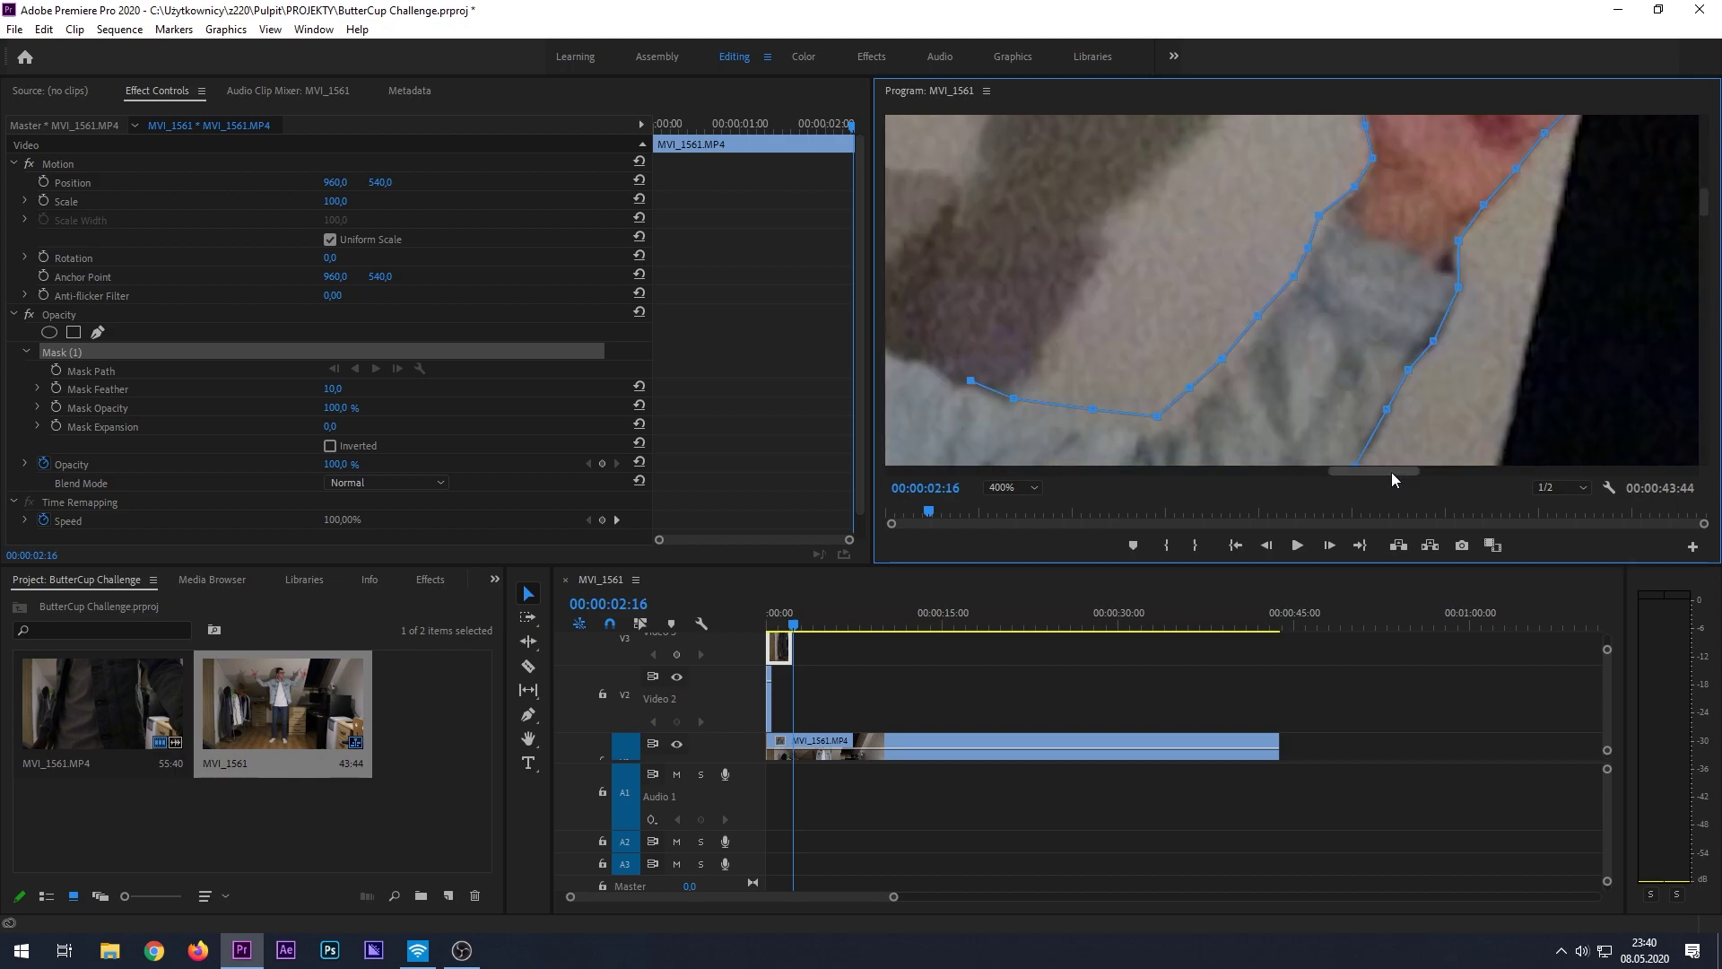
scroll(1403, 388, up, 3)
scroll(825, 664, up, 2)
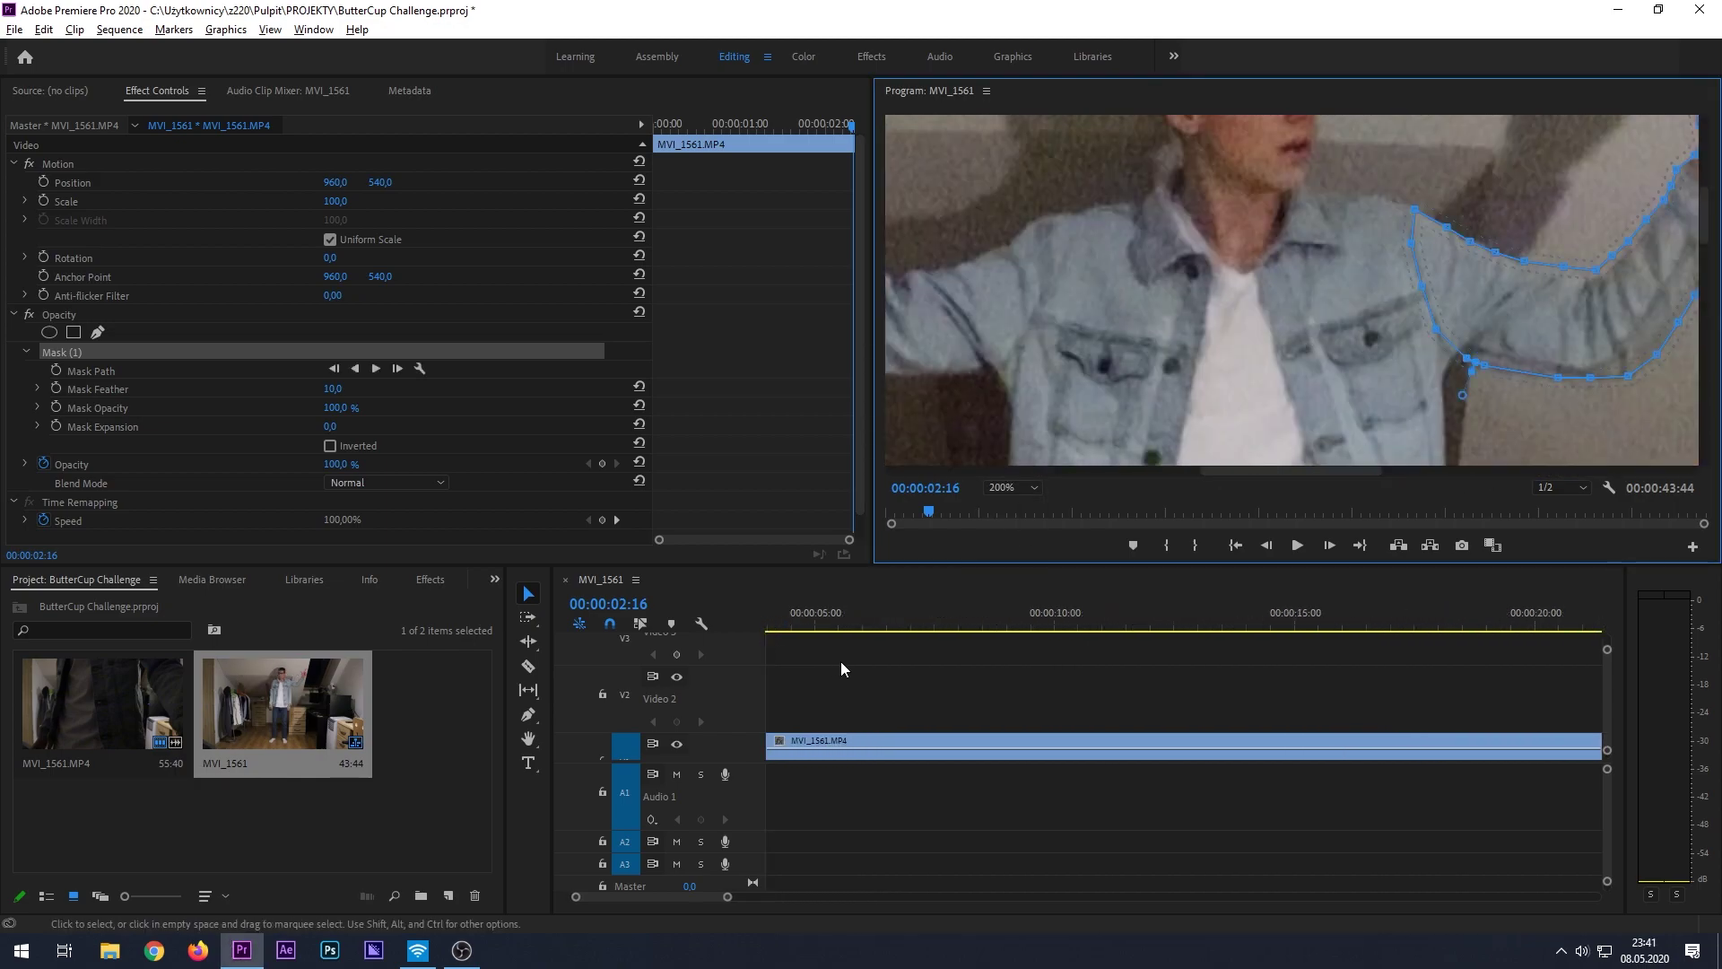
- Enable keyframing for Position, Scale and Rotation on the masked Video 3 clip at 00:00:02:16
scroll(659, 897, up, 3)
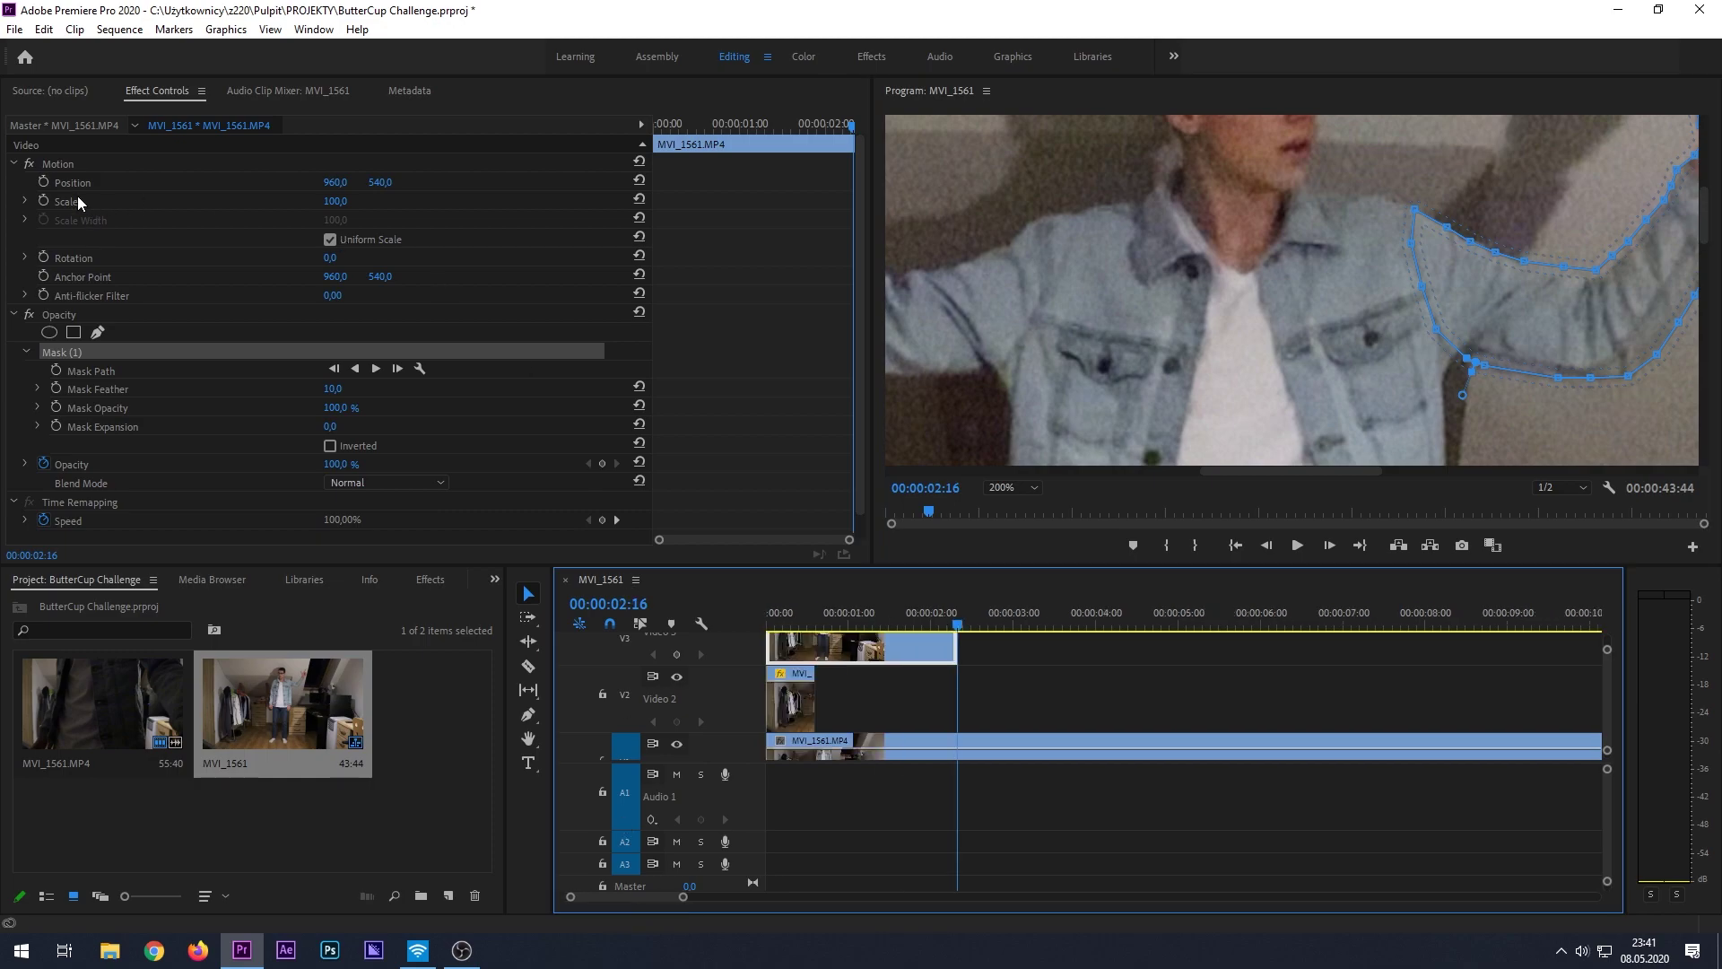
click(44, 182)
click(44, 200)
click(44, 258)
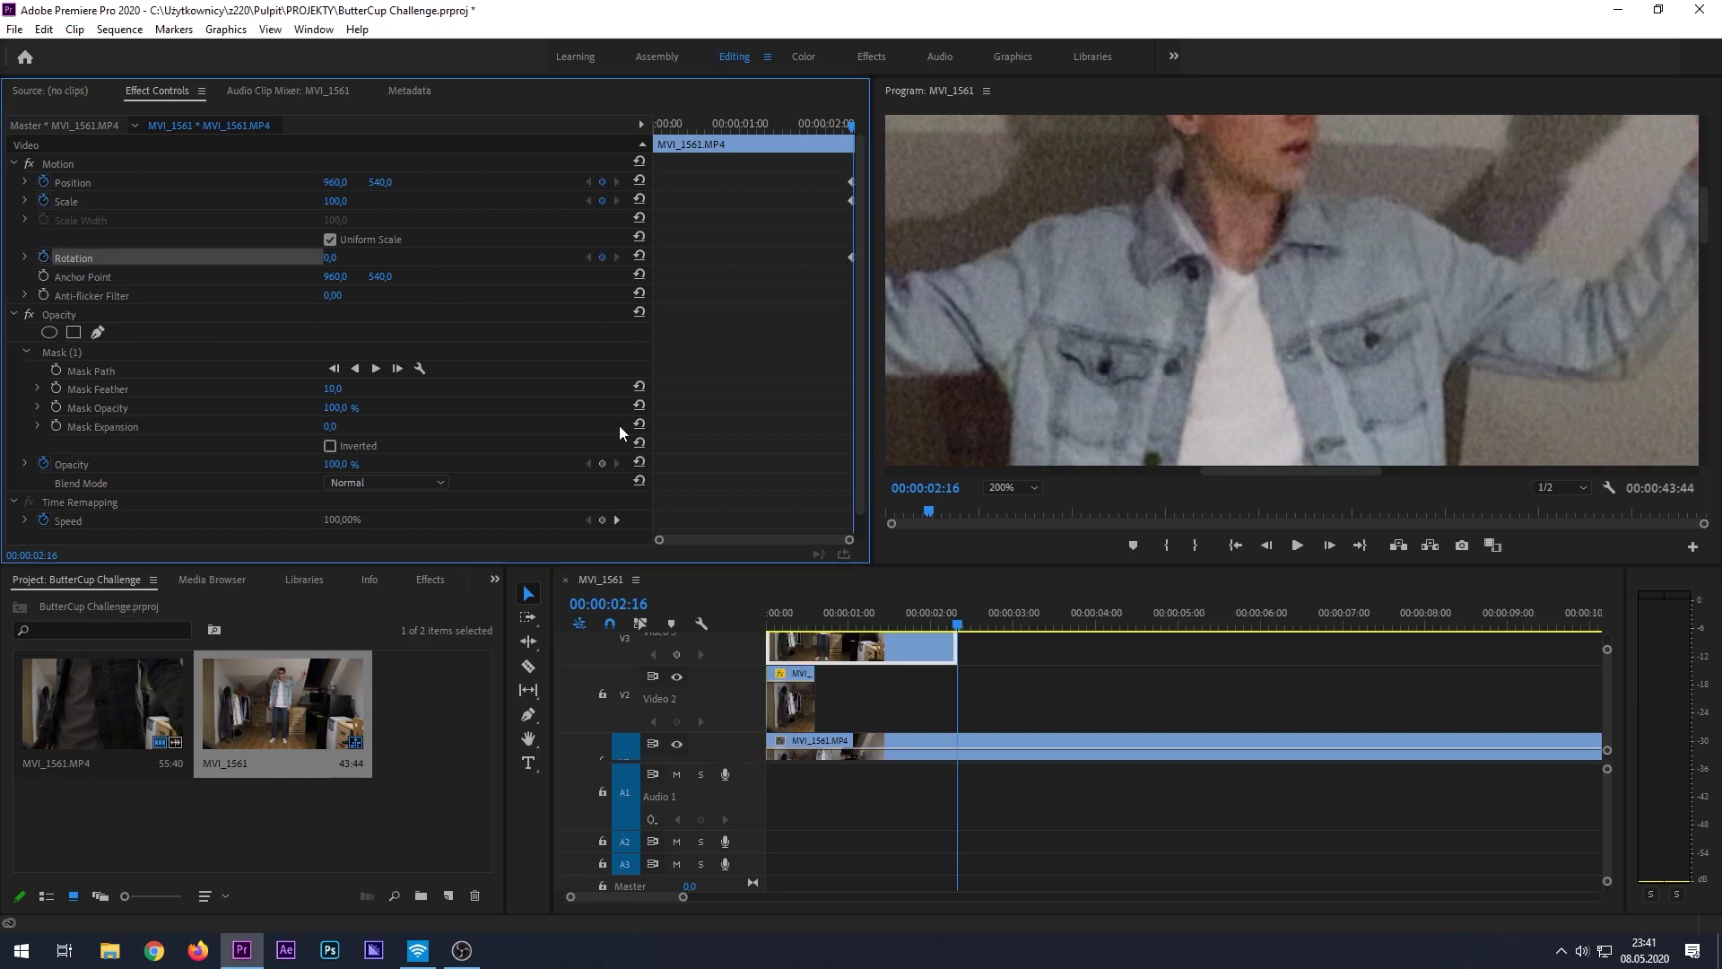
- At the Video 3 clip's start, move the arm cut-out beyond the frame's right edge, to a Position of about 1954.9, 518.6
click(1013, 487)
click(1017, 506)
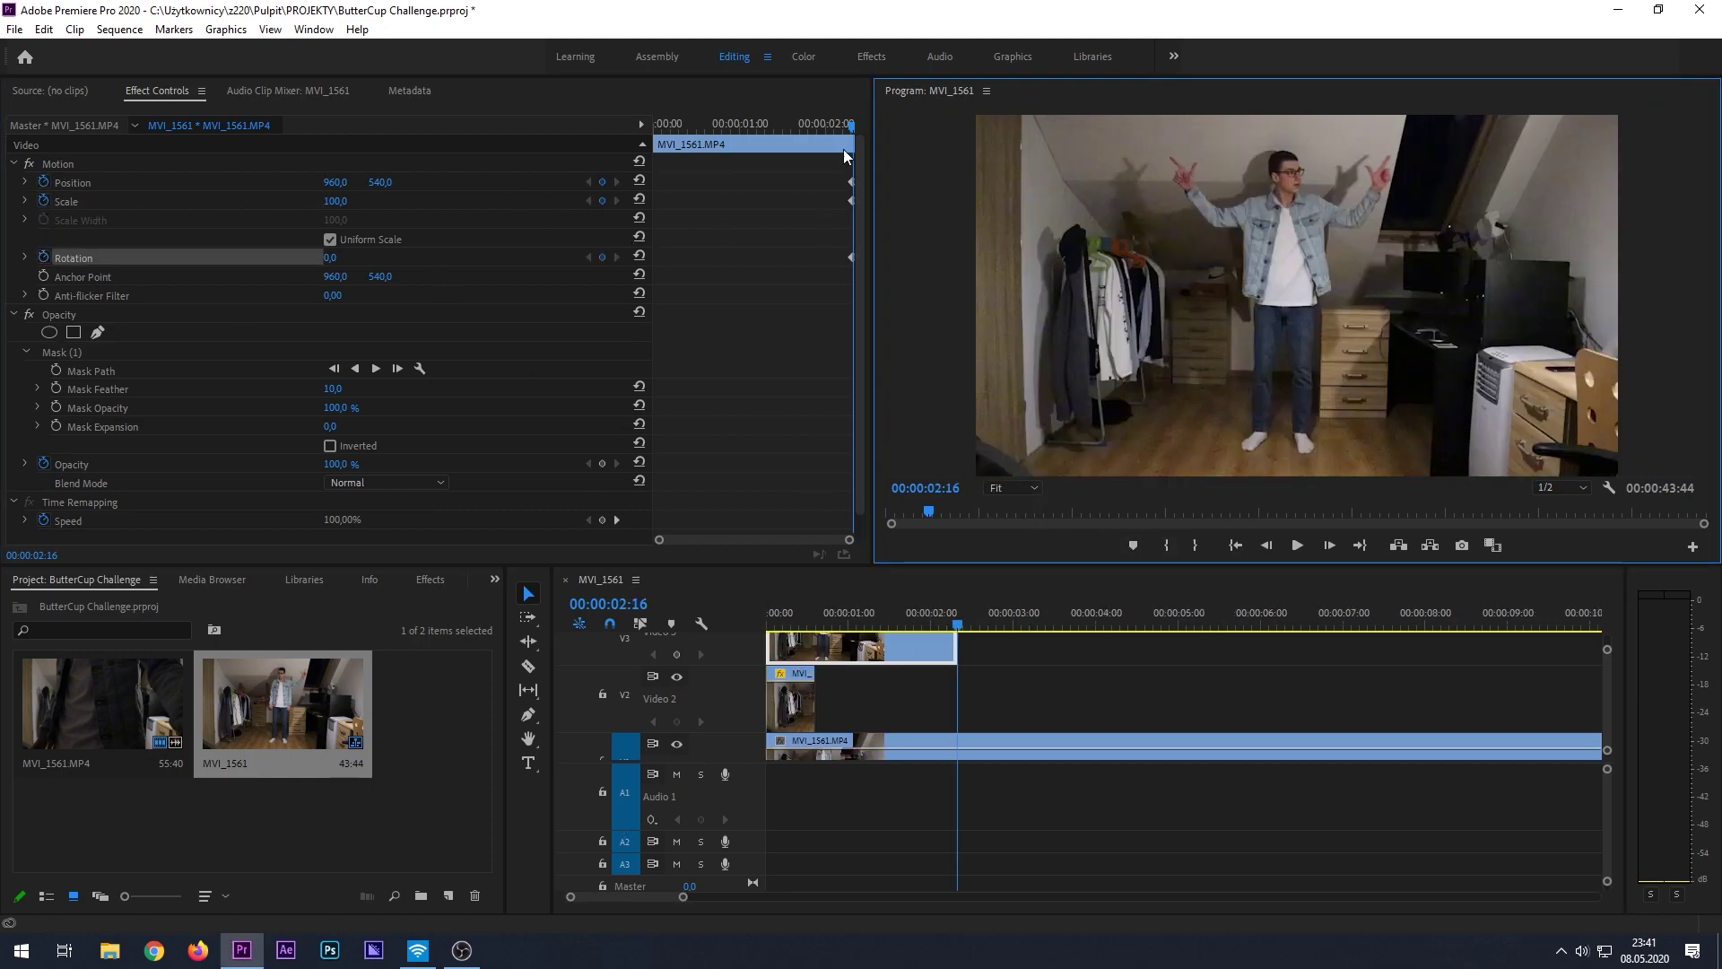
drag(852, 126, 655, 126)
click(1371, 198)
drag(1364, 257, 1702, 225)
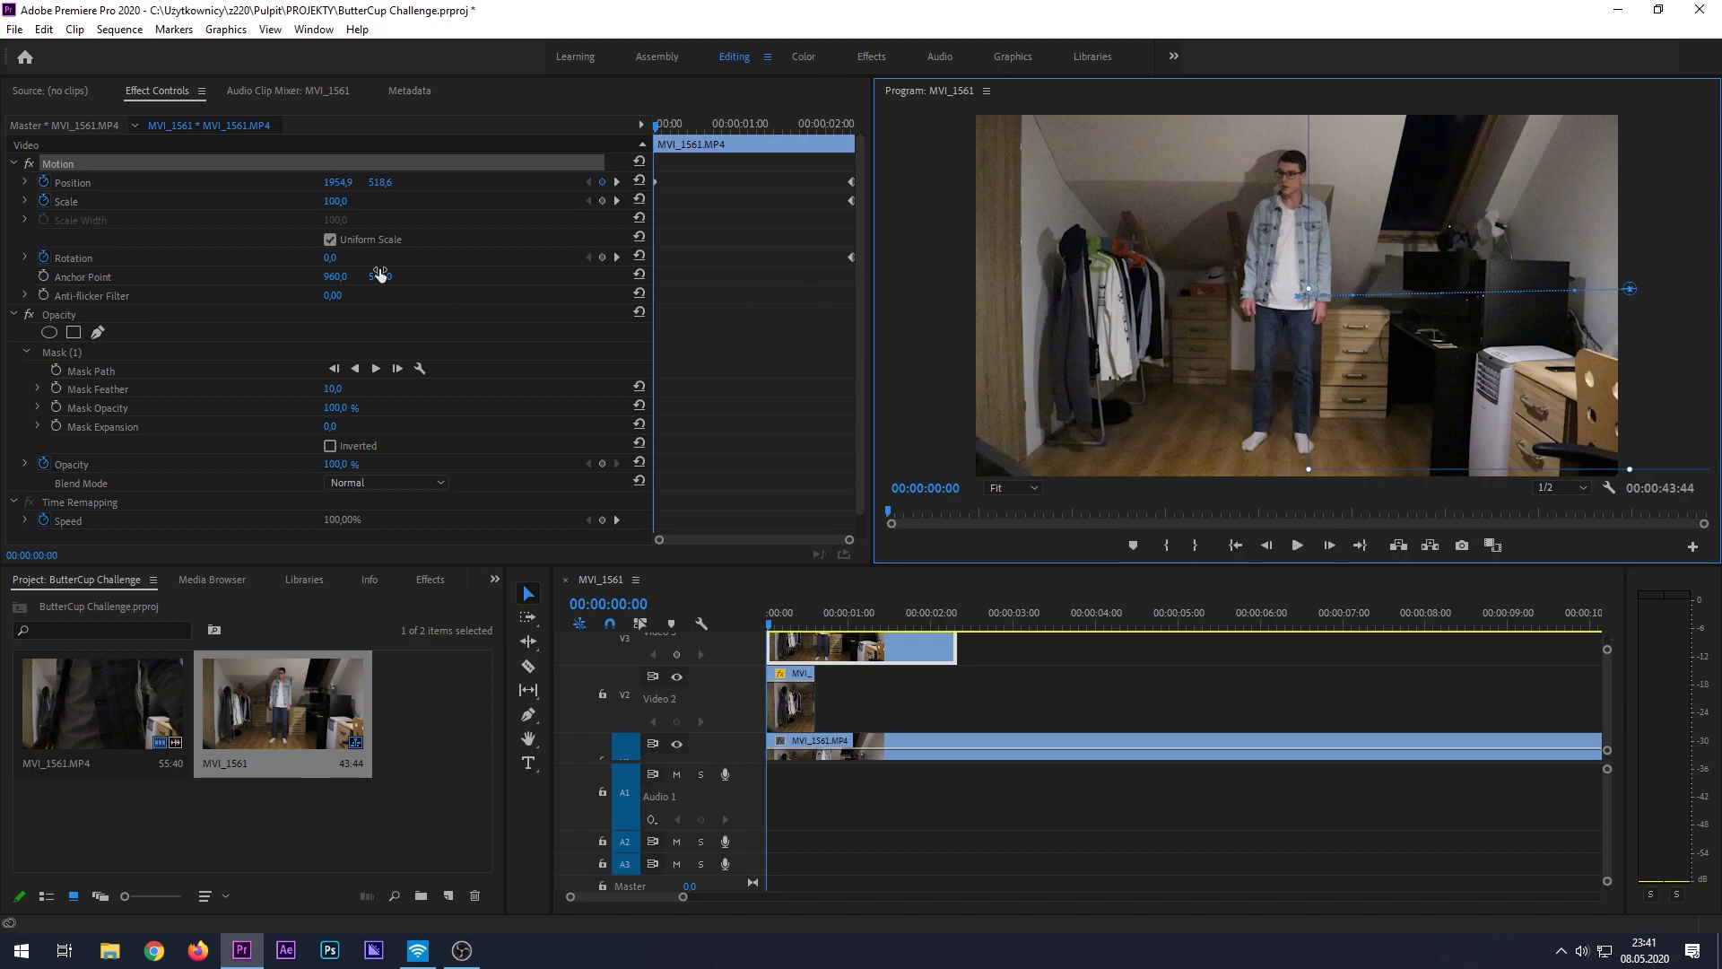
- Set the Video 3 clip's starting Scale to 200 and Rotation to 2x
click(348, 199)
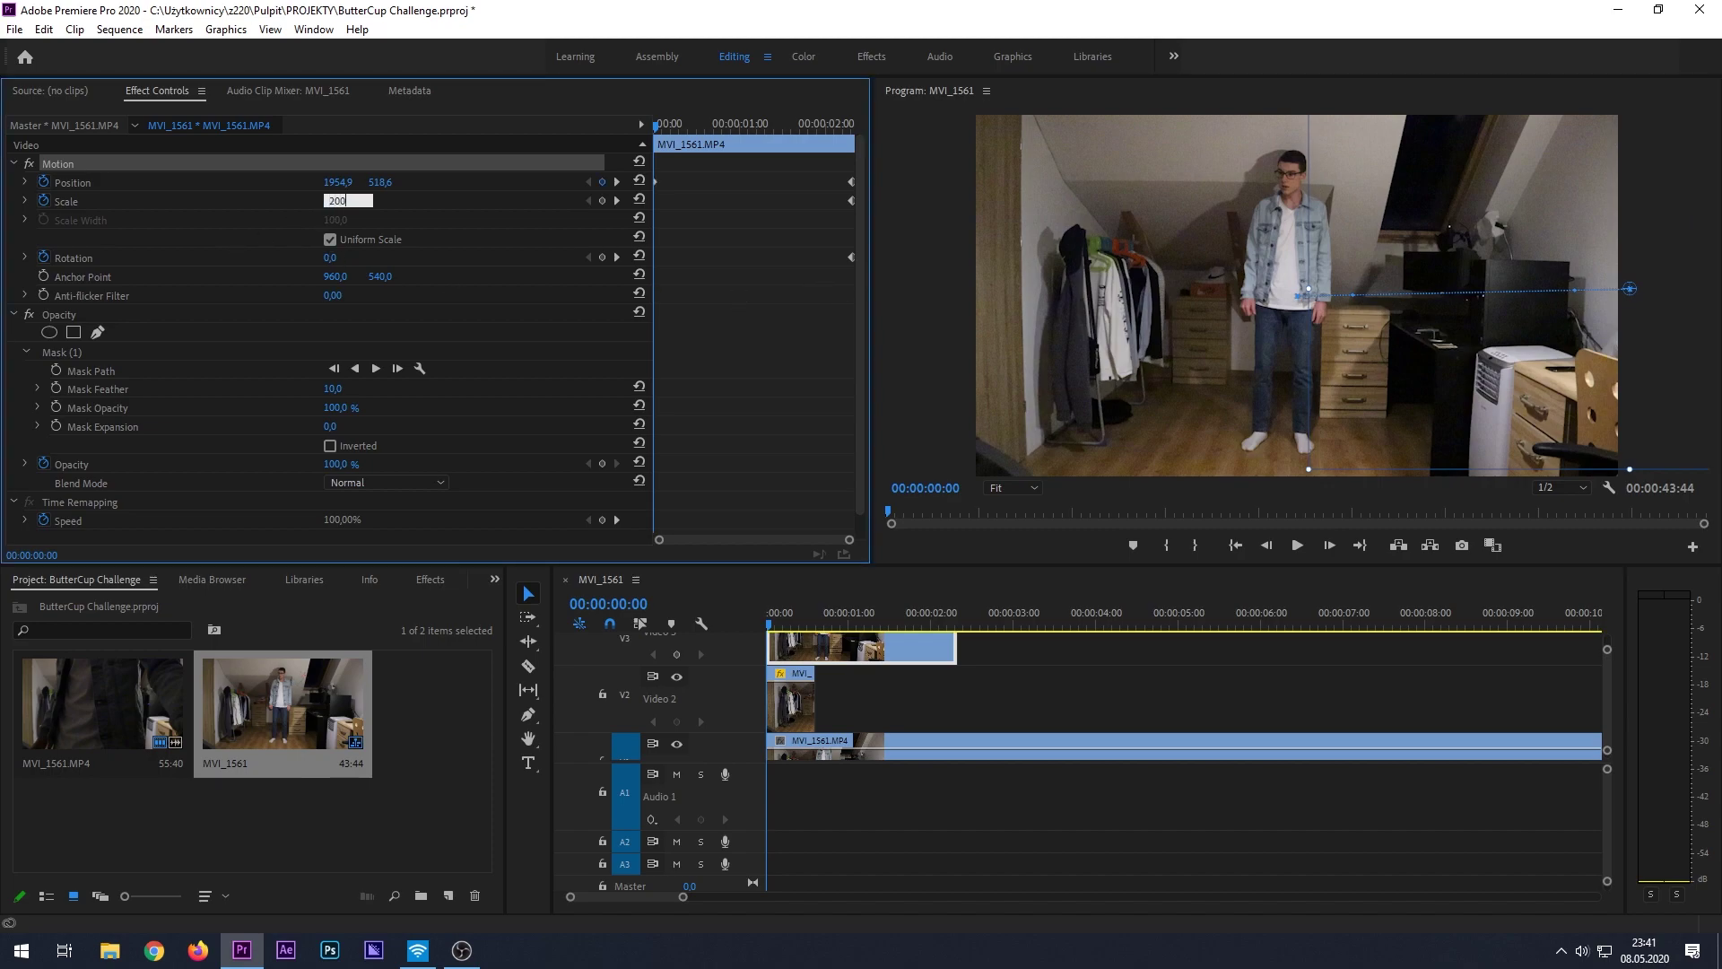
click(344, 254)
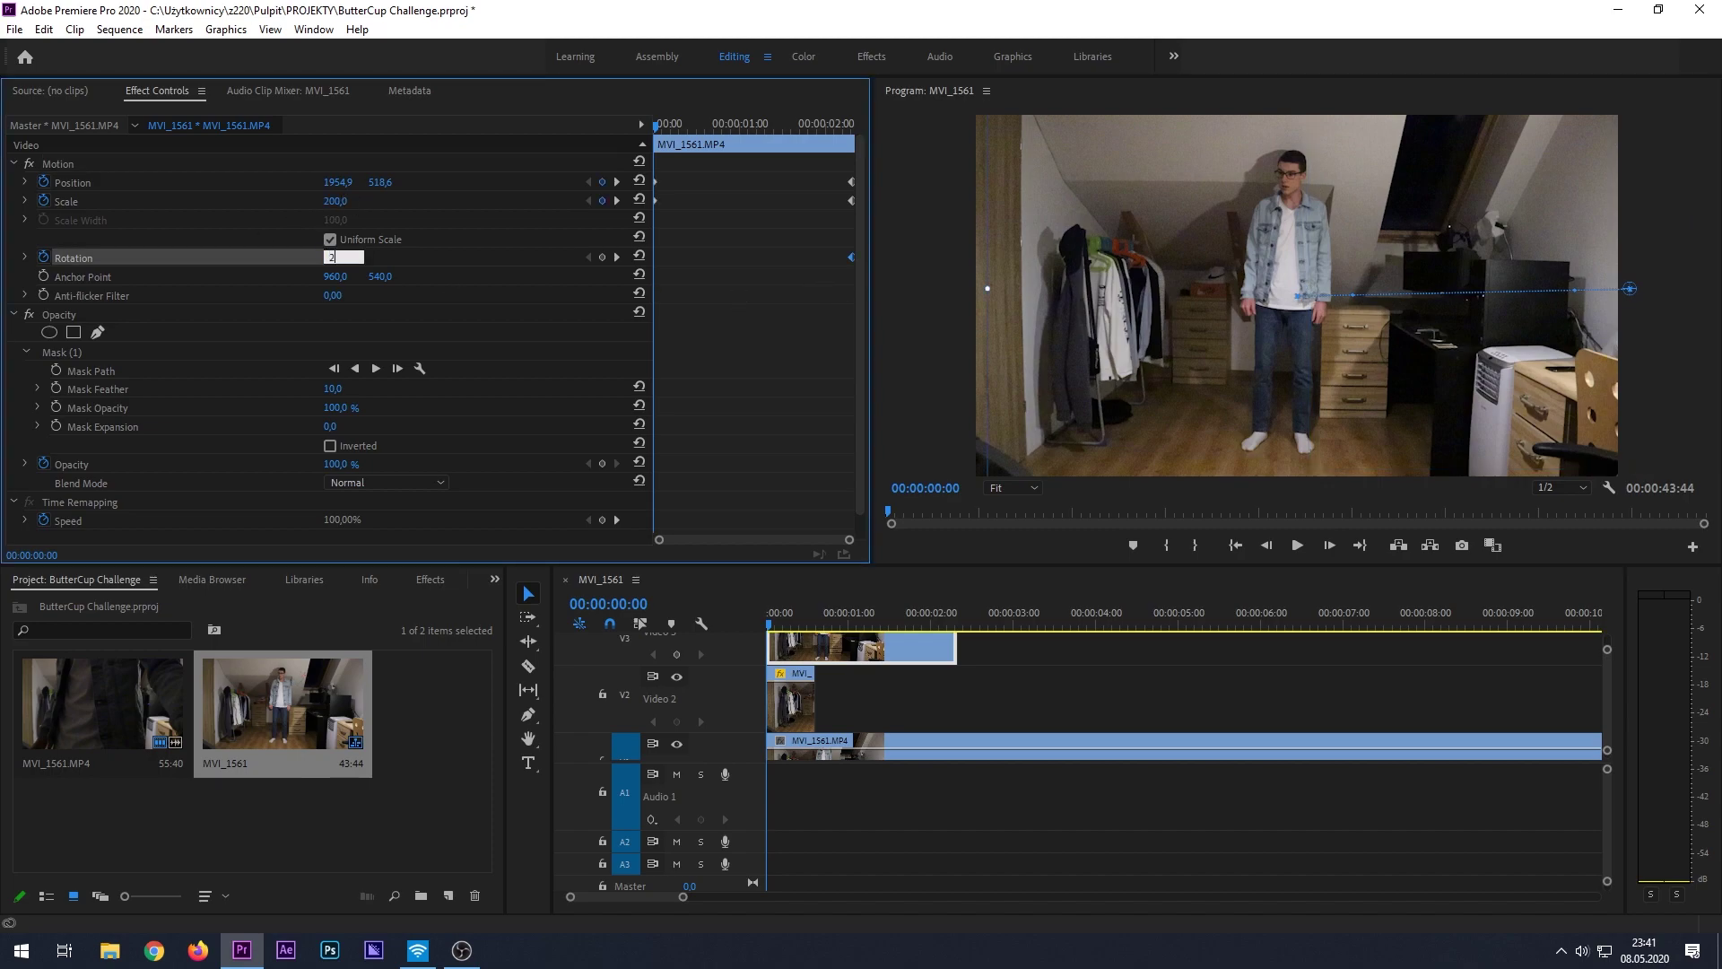
text(2x)
key(Return)
- Deselect the clip and play the sequence from the start to review both arm animations
click(717, 626)
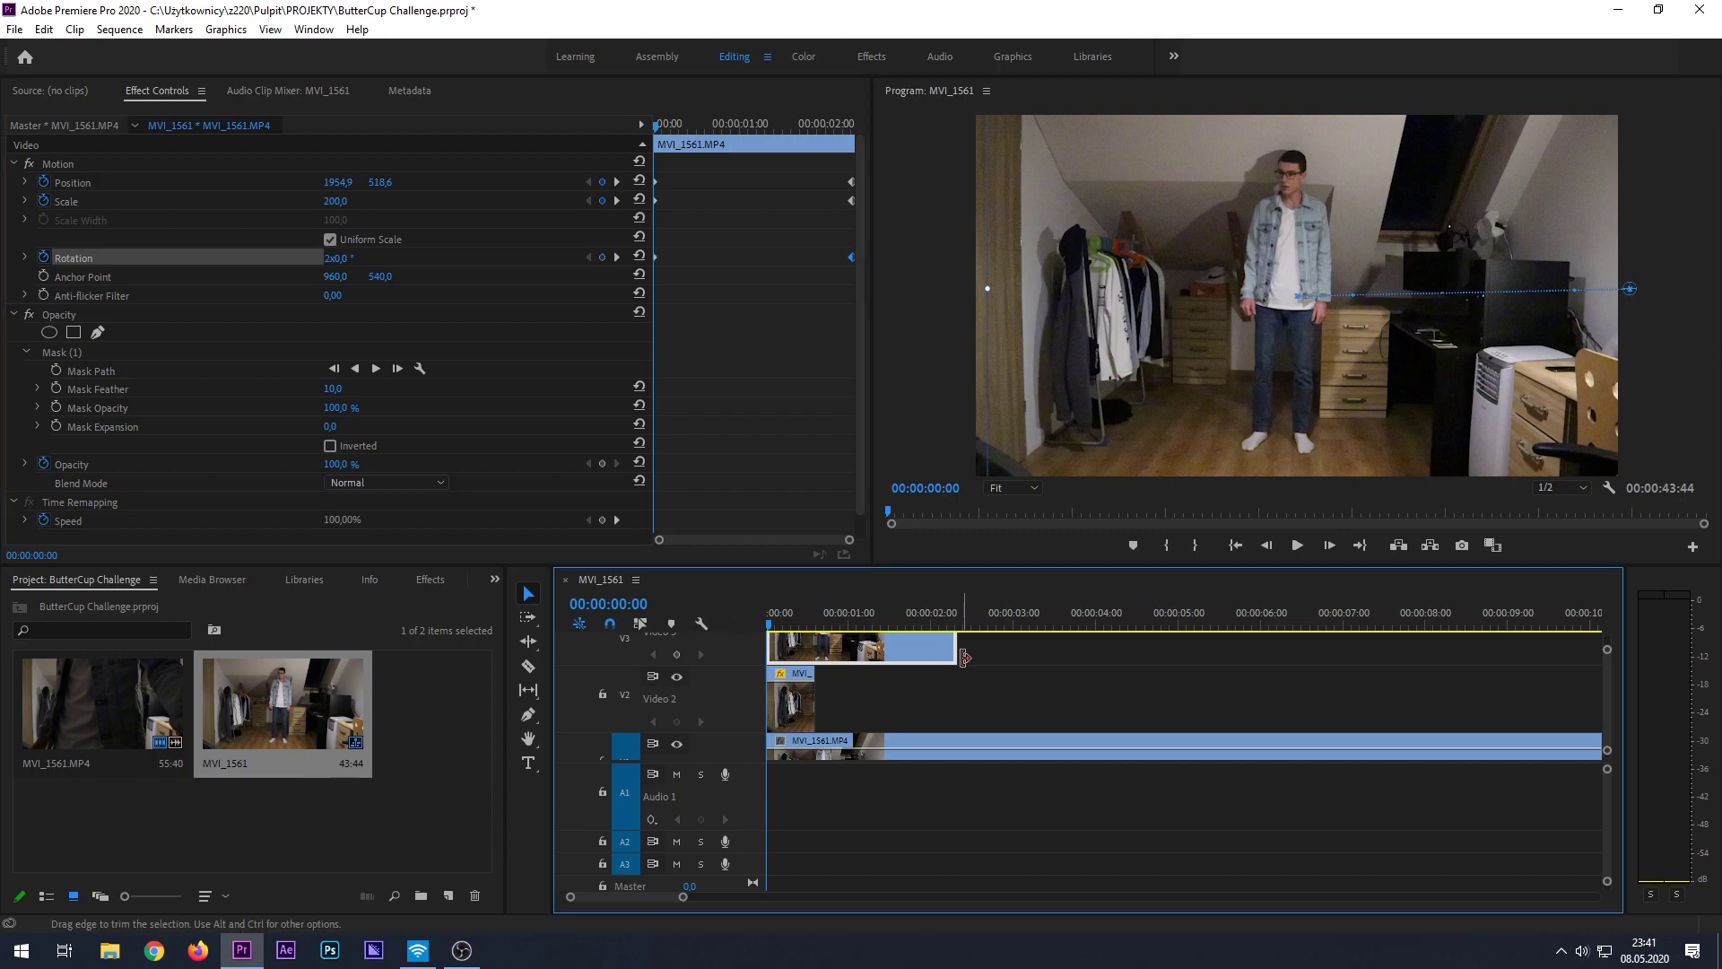
click(1034, 698)
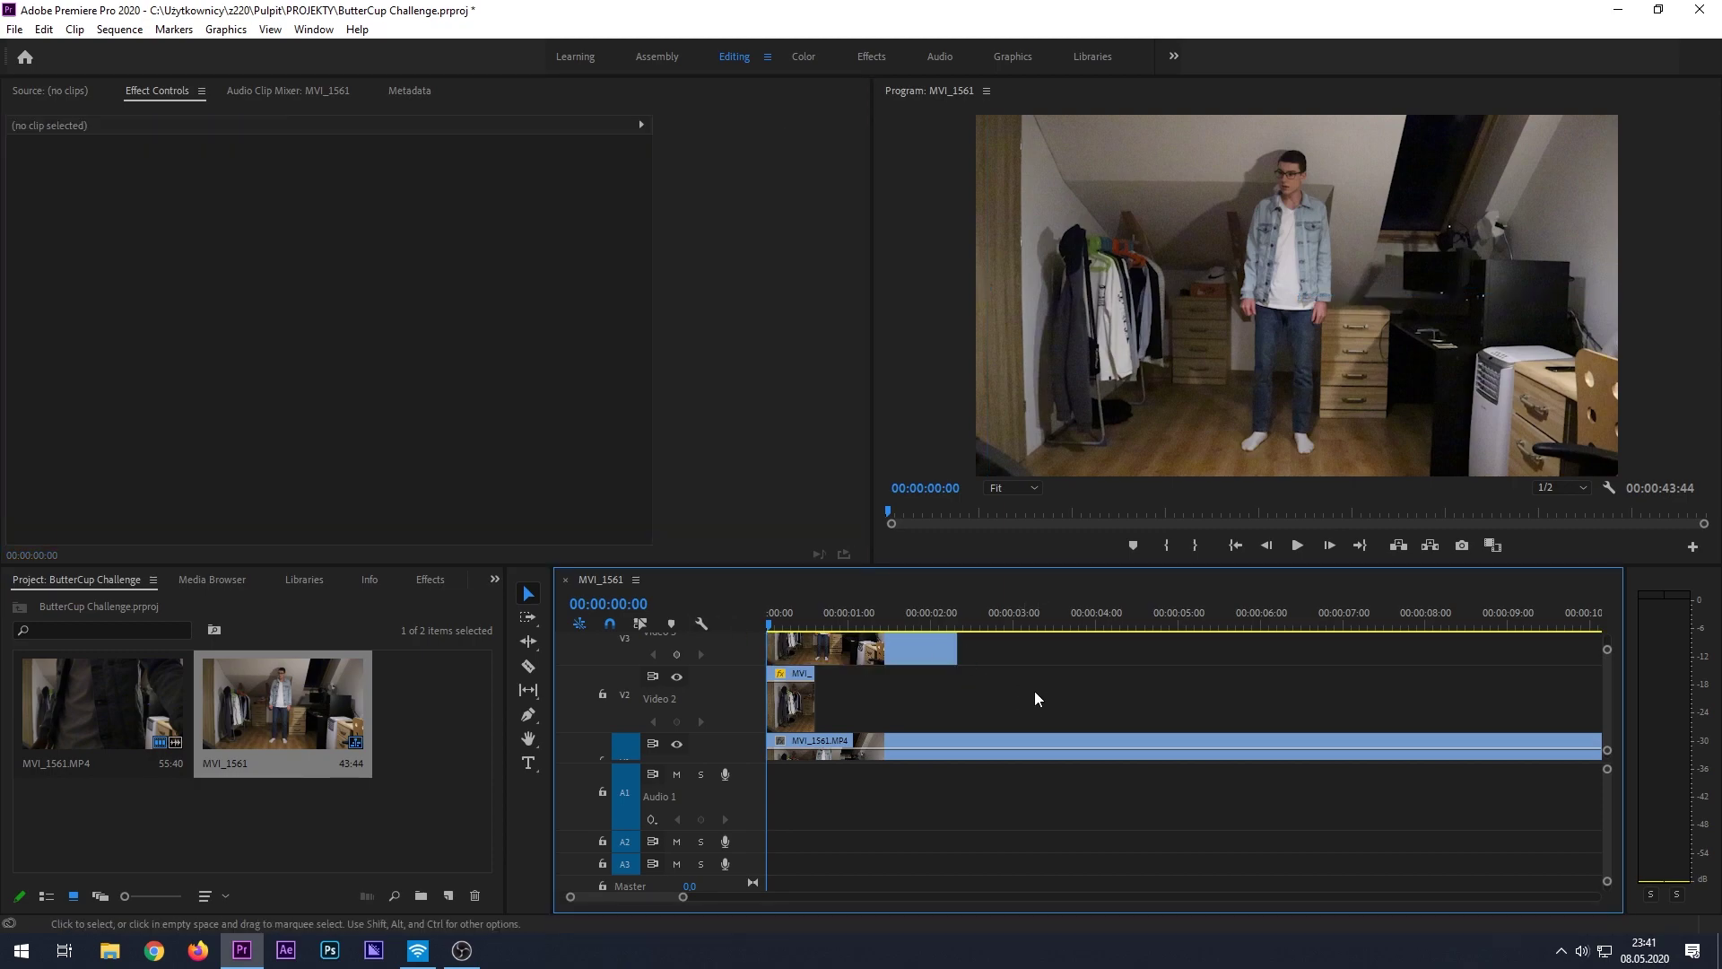
click(1299, 545)
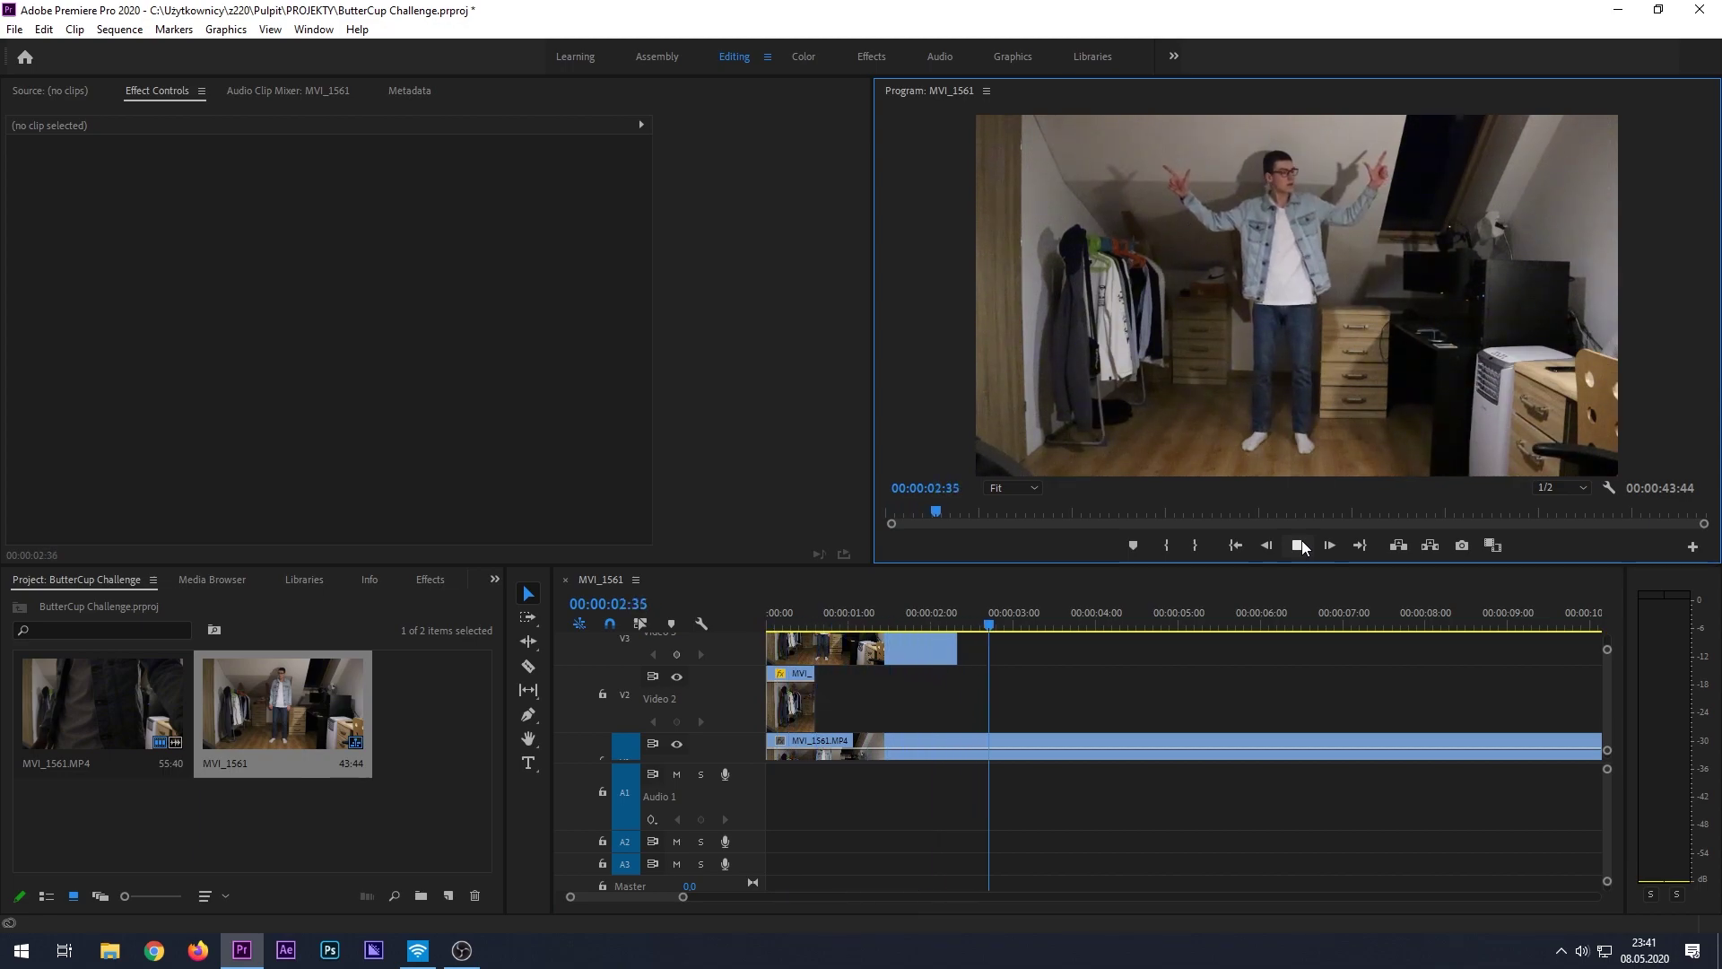
- Trim the start of the Video 3 clip to the end of the Video 2 clip, and replay the sequence from the beginning
click(1008, 623)
drag(1008, 626, 818, 649)
key(Home)
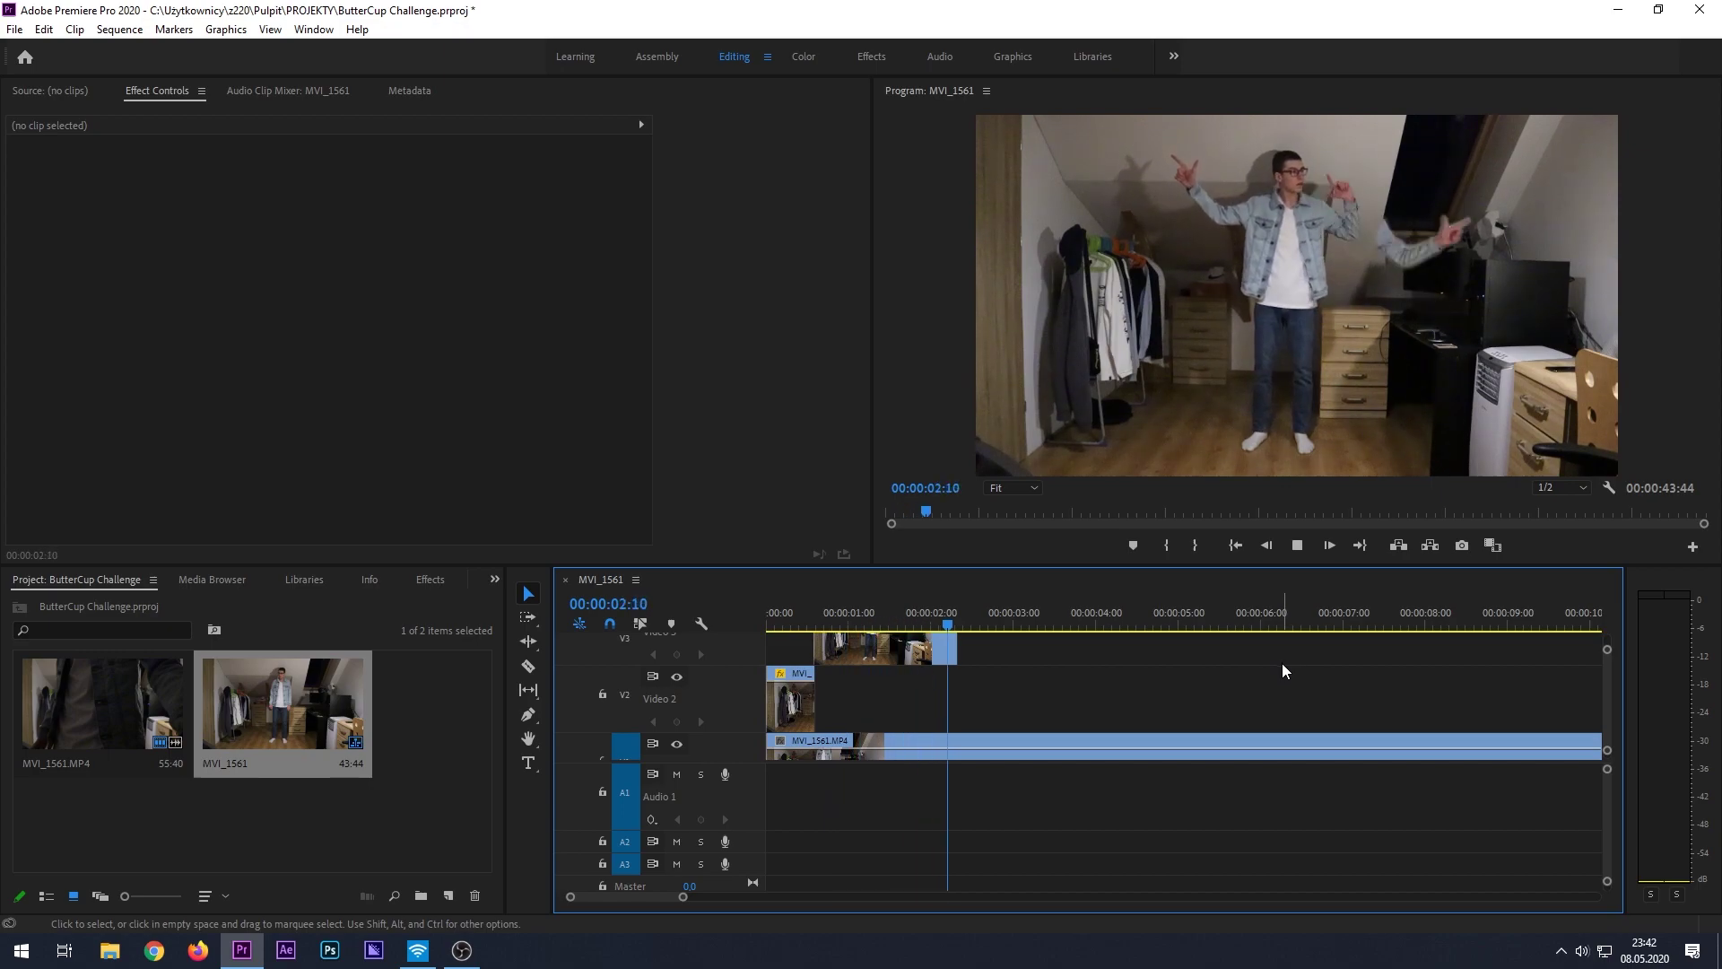
click(1285, 552)
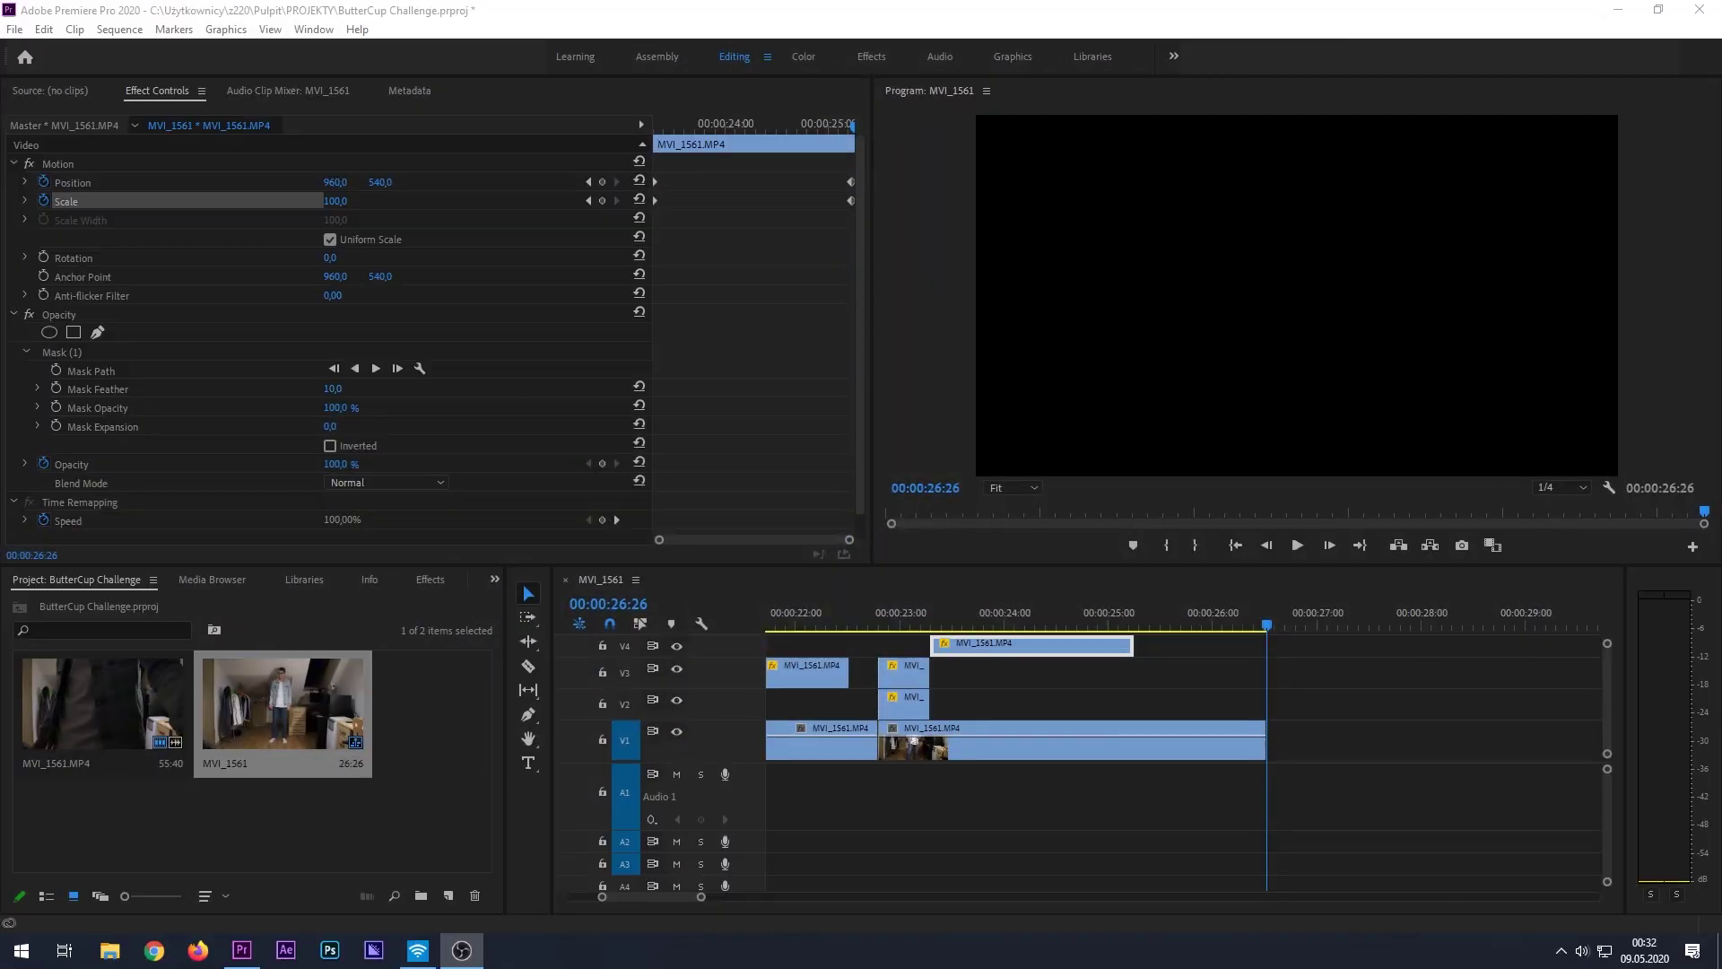
- Open the media export settings for the finished sequence and choose the YouTube 1080p Full HD preset
click(16, 30)
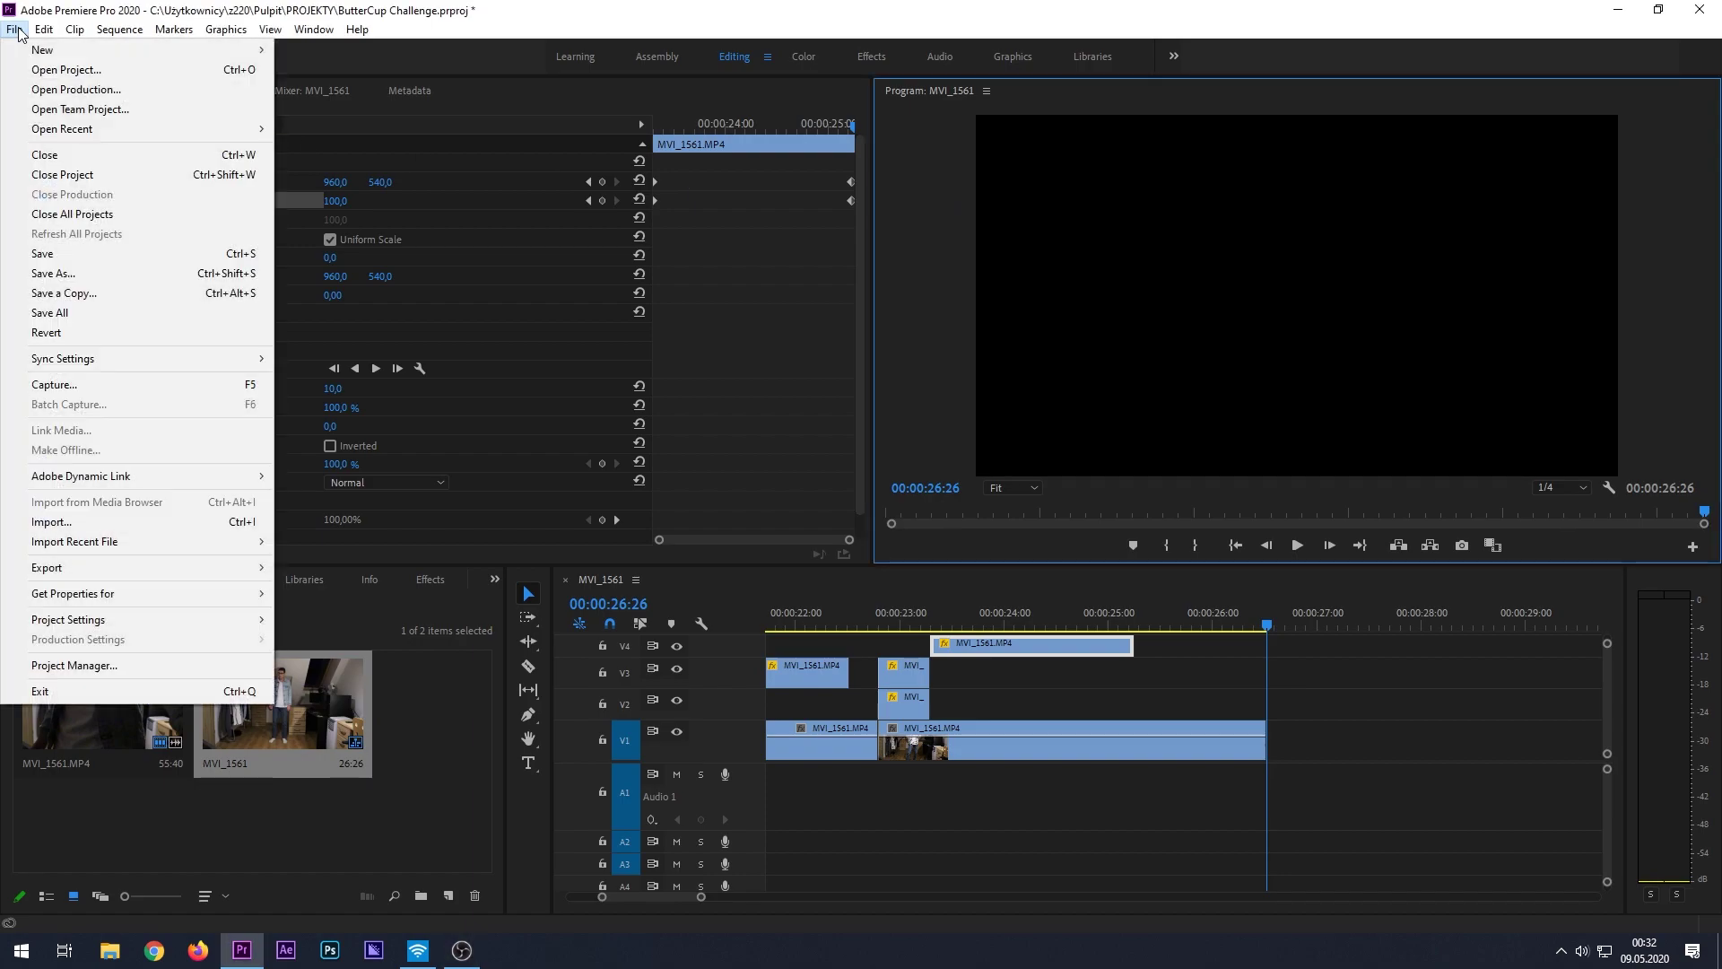
mouse_move(216, 568)
click(310, 568)
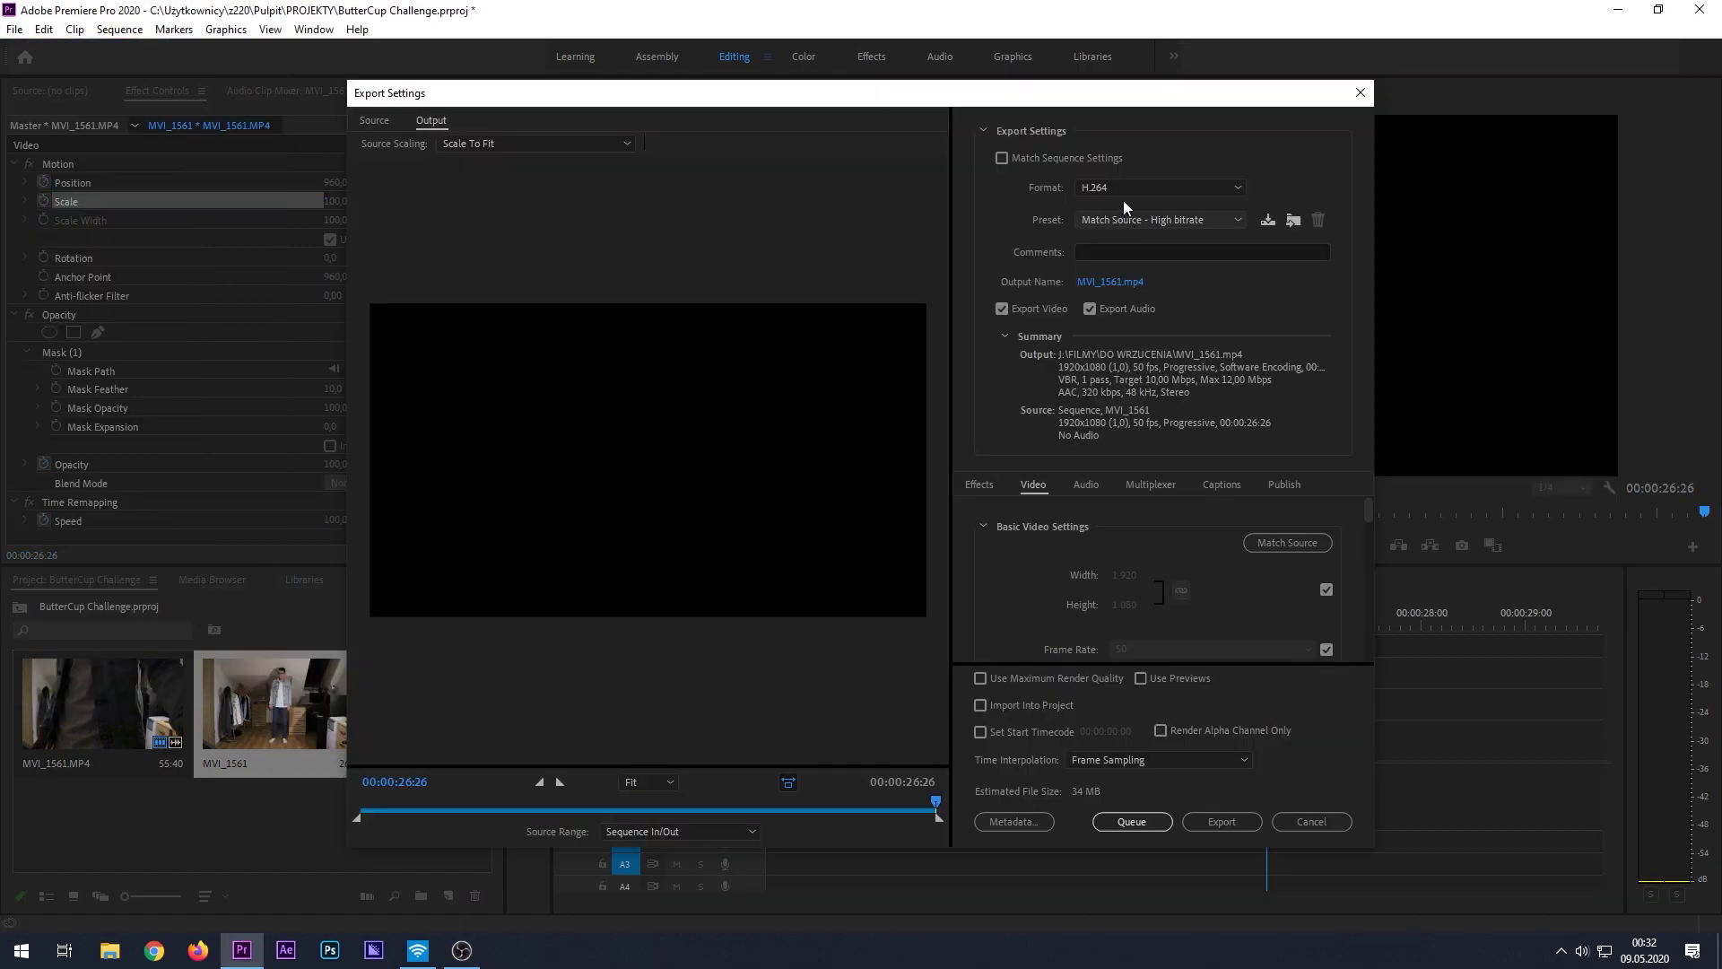
click(1166, 219)
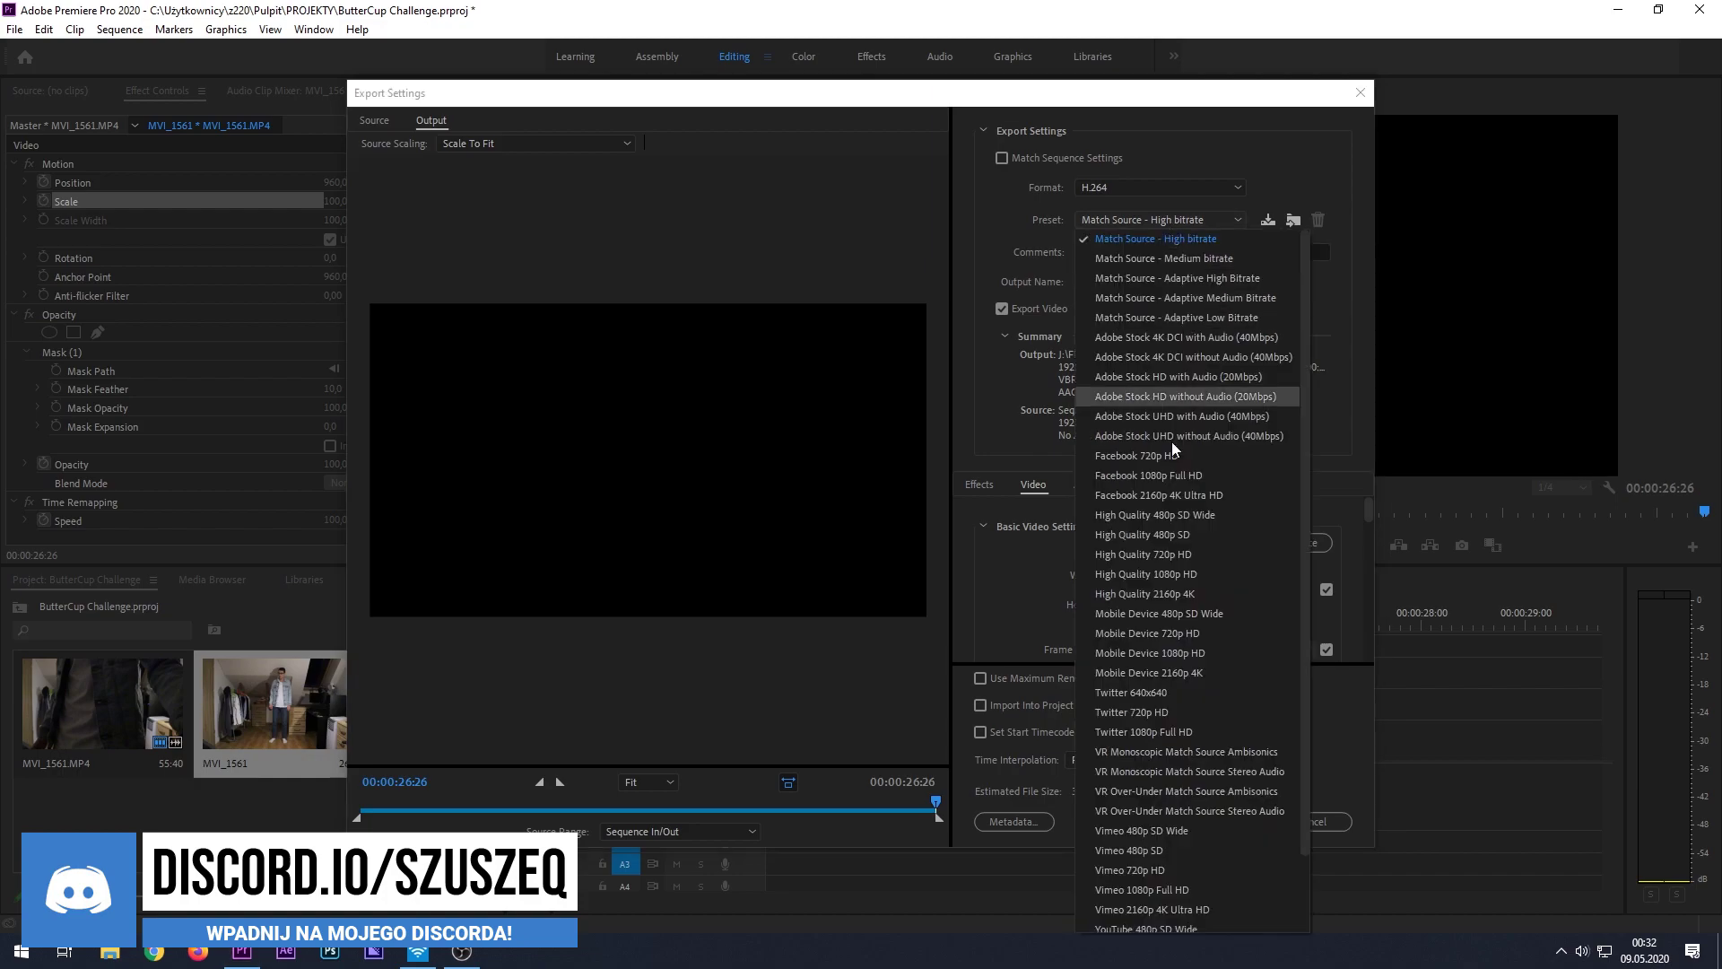
scroll(1184, 529, down, 3)
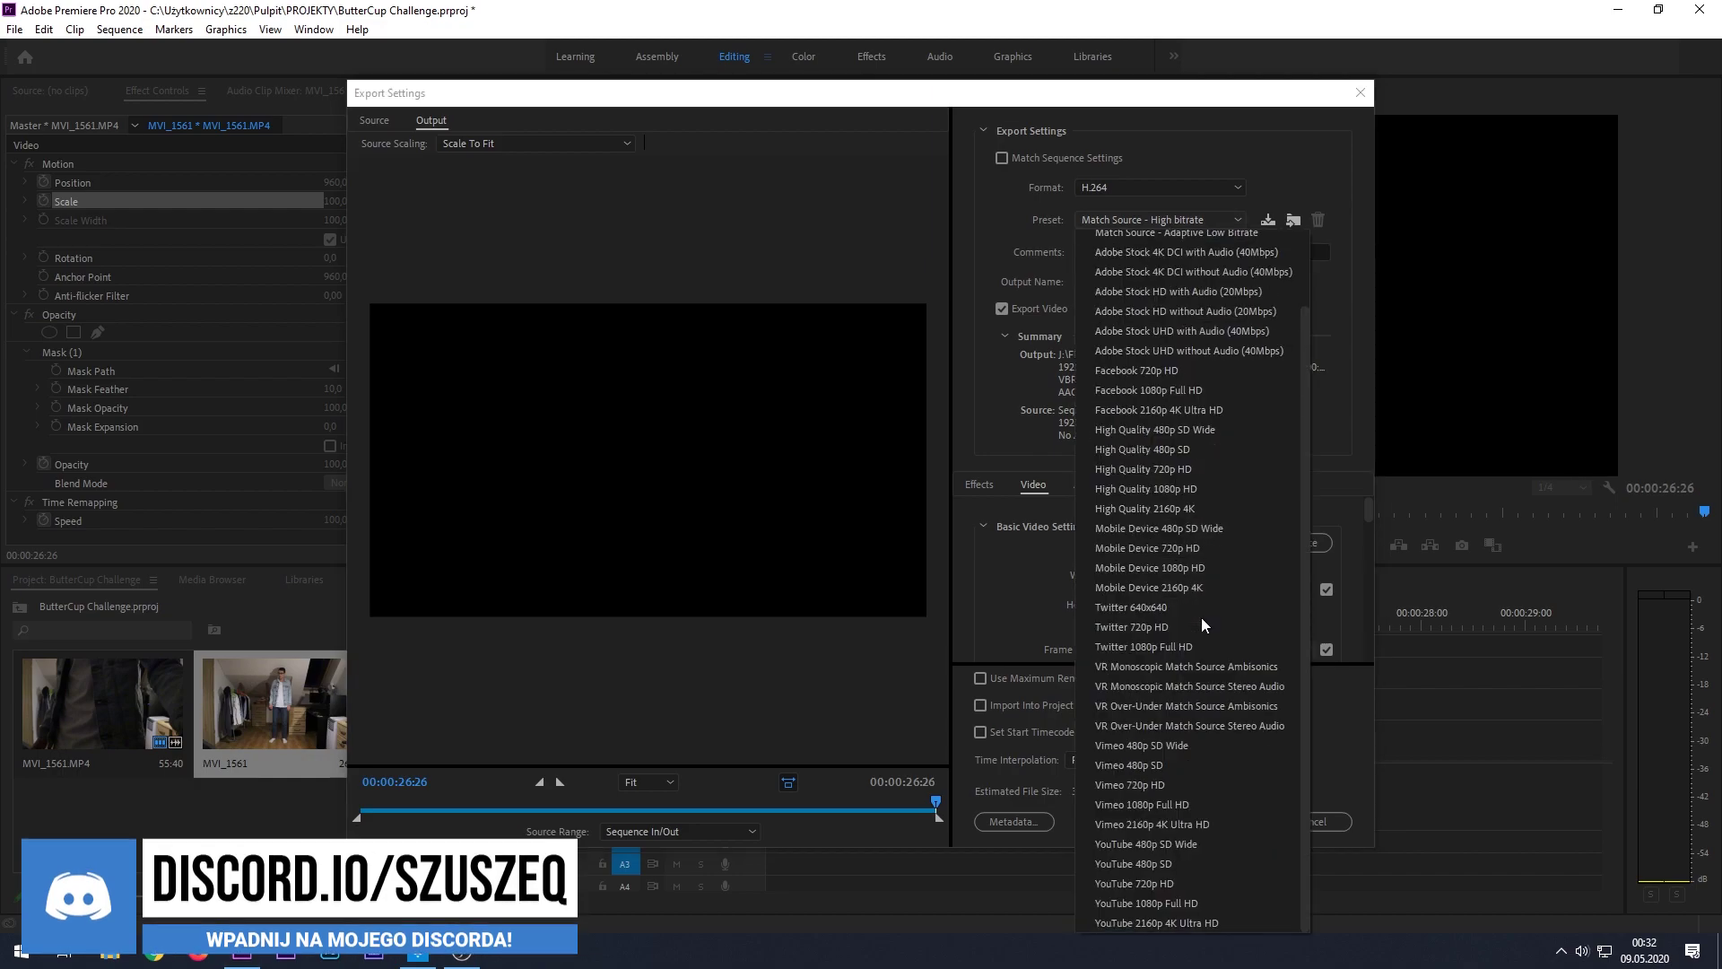
click(1190, 904)
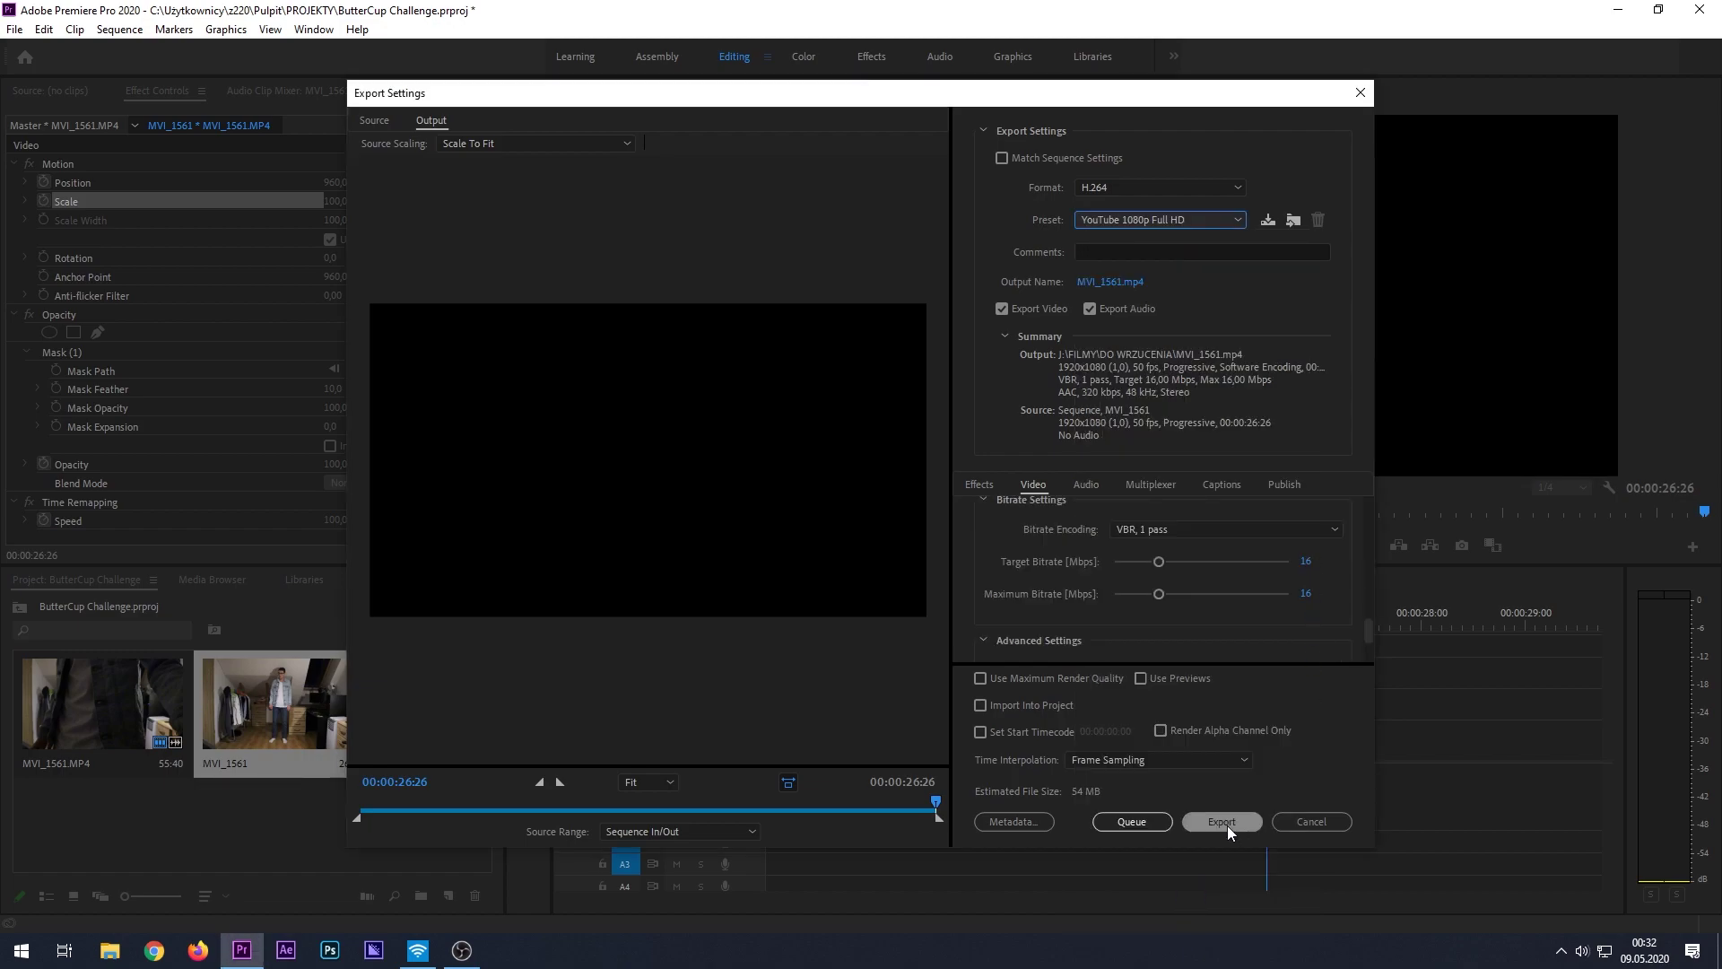